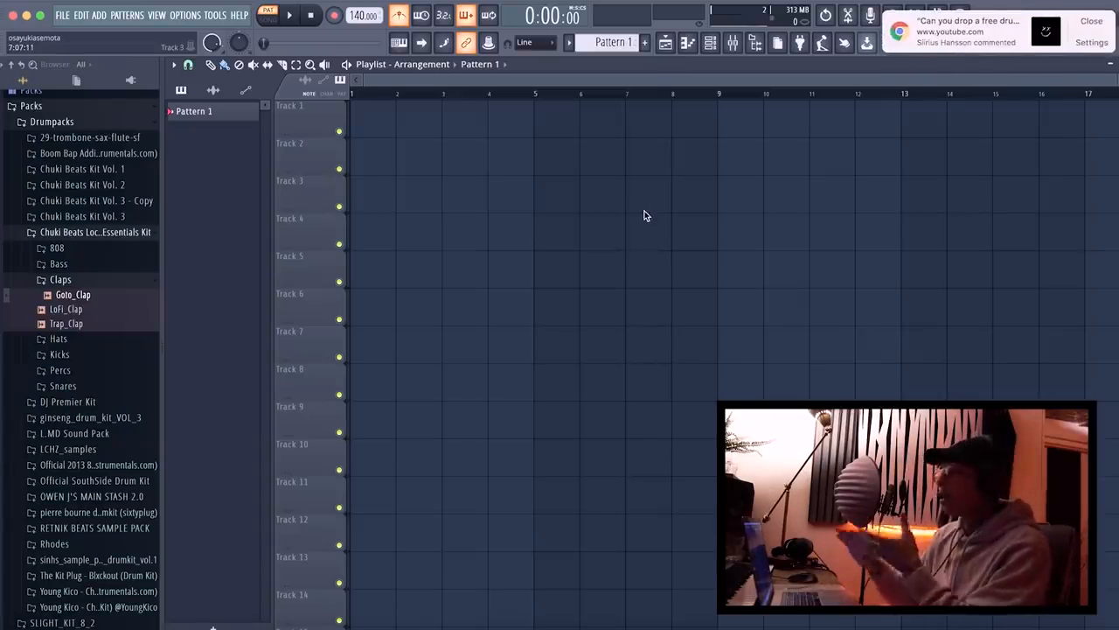
Dismiss the browser notifications, open the channel rack and place it over the playlist near the upper tracks.
{"action": "left_click", "coordinate": [1091, 20]}
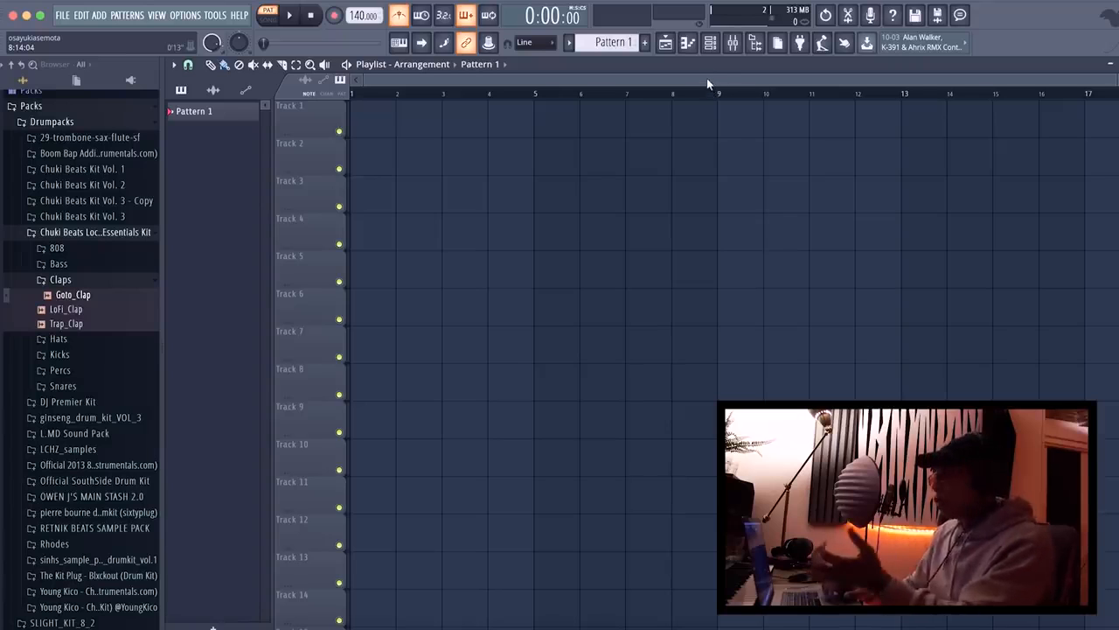
{"action": "left_click", "coordinate": [714, 49]}
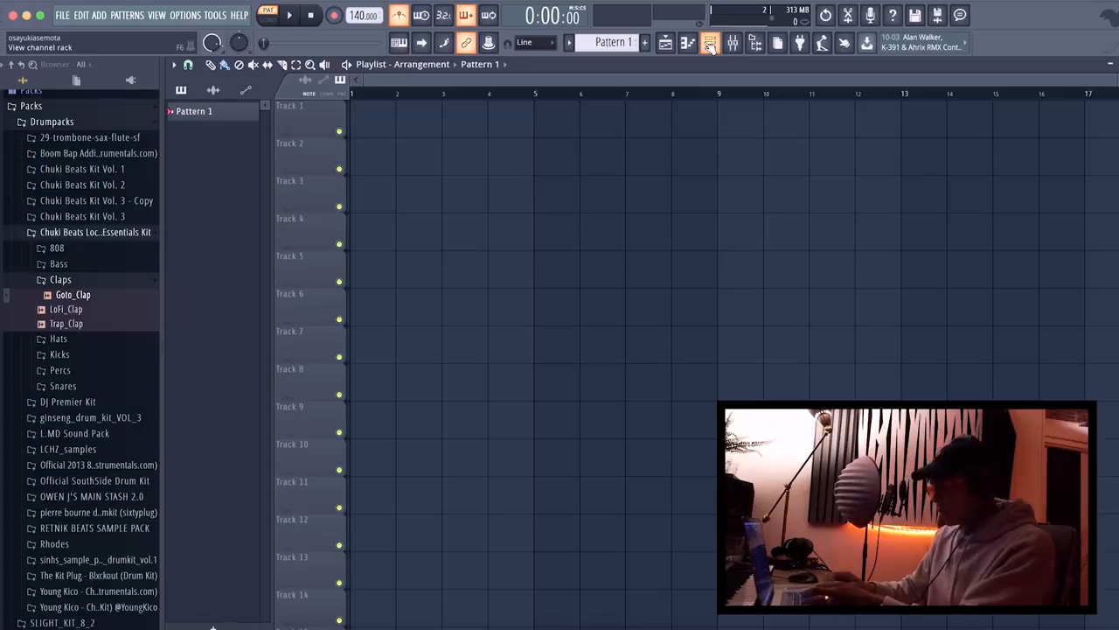
{"action": "left_click", "coordinate": [710, 47]}
{"action": "left_click_drag", "start_coordinate": [631, 75], "coordinate": [582, 164]}
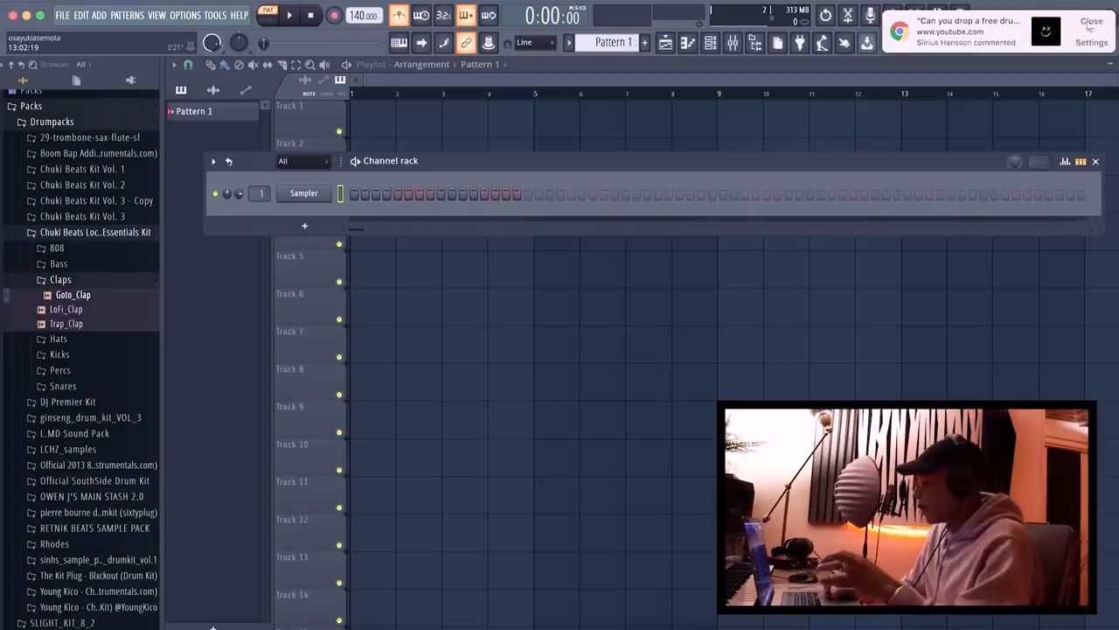
{"action": "left_click", "coordinate": [1090, 24]}
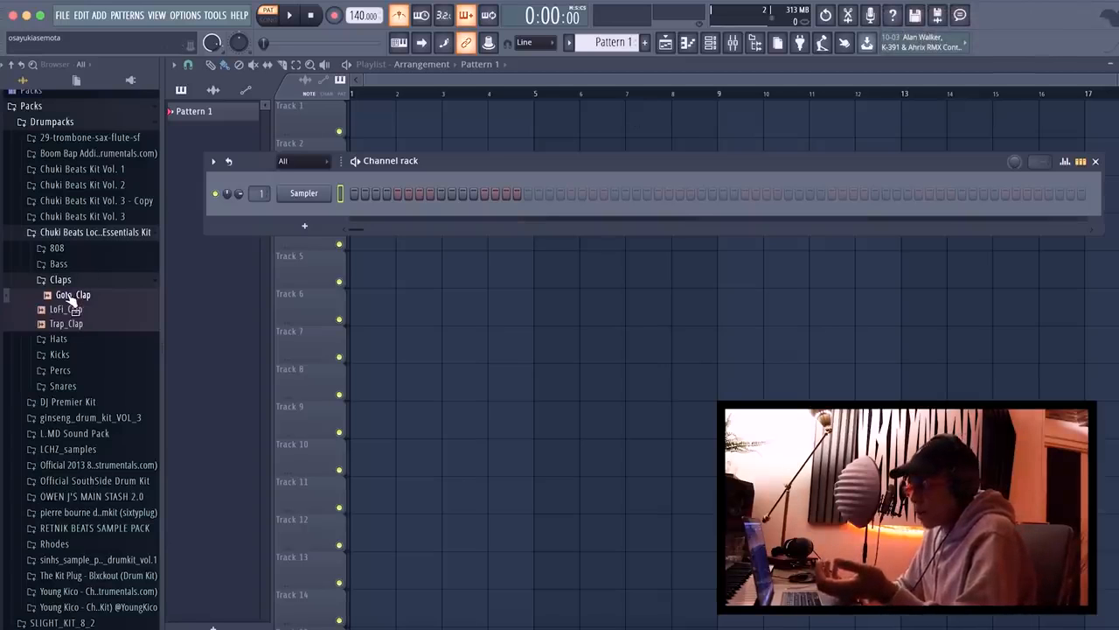
Load the Goto_Clap, Migos_HiHat and Perfect_Kick samples from the Chuki Beats kit as new channels in the channel rack.
{"action": "left_click_drag", "start_coordinate": [72, 298], "coordinate": [304, 216]}
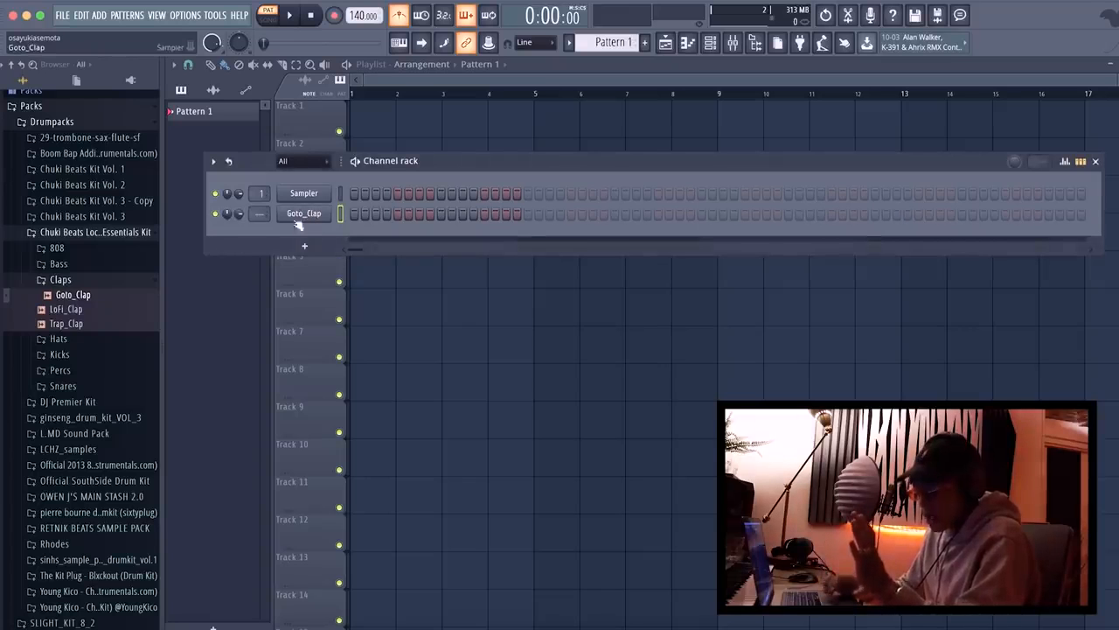
{"action": "left_click", "coordinate": [75, 341]}
{"action": "left_click_drag", "start_coordinate": [71, 359], "coordinate": [299, 236]}
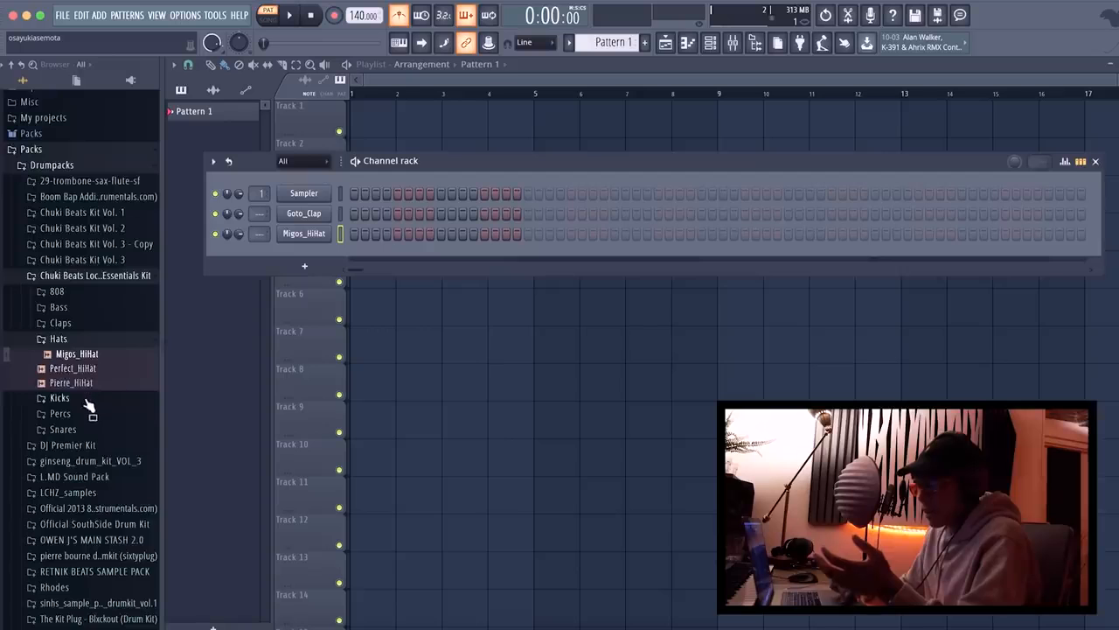
{"action": "left_click", "coordinate": [87, 398]}
{"action": "left_click_drag", "start_coordinate": [83, 427], "coordinate": [319, 252]}
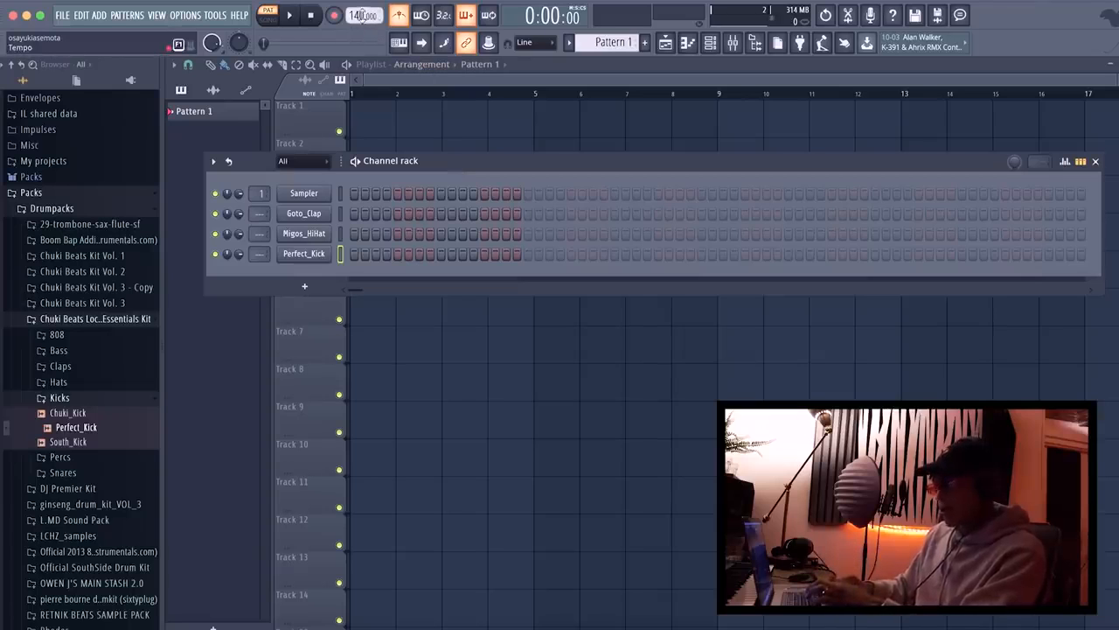
Set the tempo to 140 BPM, place a Perfect_Kick hit on step 1 and preview the pattern.
{"action": "left_click_drag", "start_coordinate": [357, 20], "coordinate": [358, 10]}
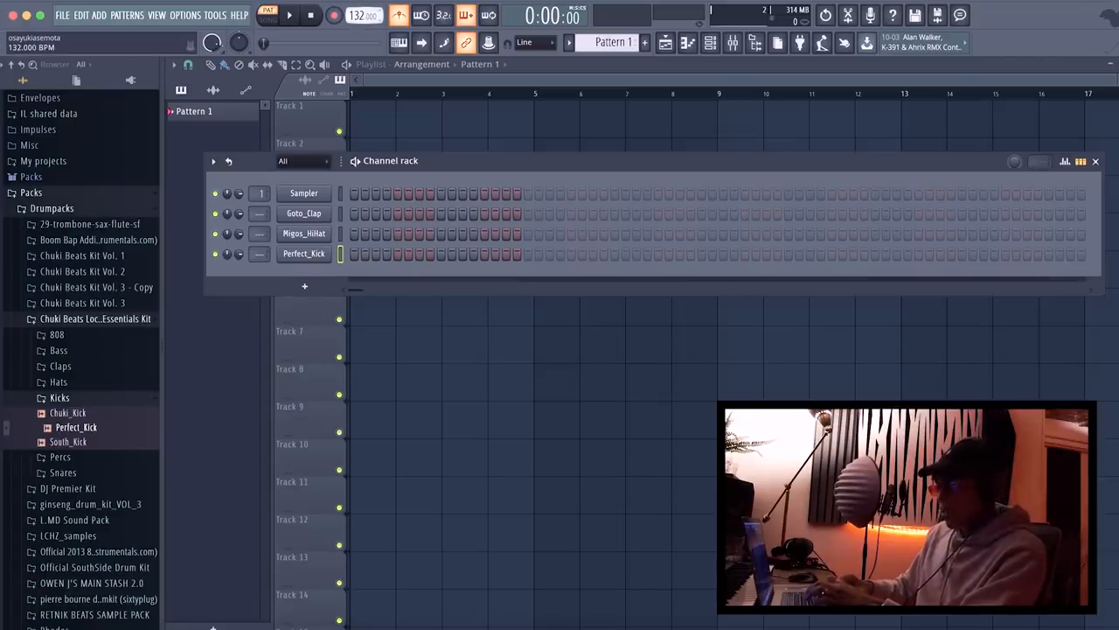
{"action": "left_click_drag", "start_coordinate": [358, 17], "coordinate": [358, 15]}
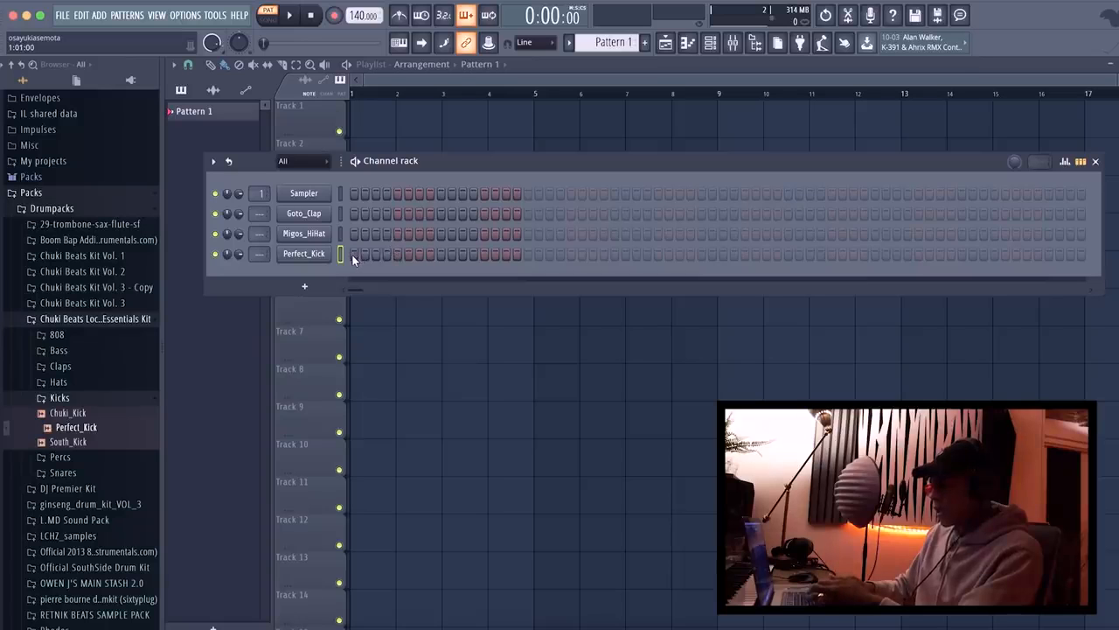
{"action": "key", "text": "space"}
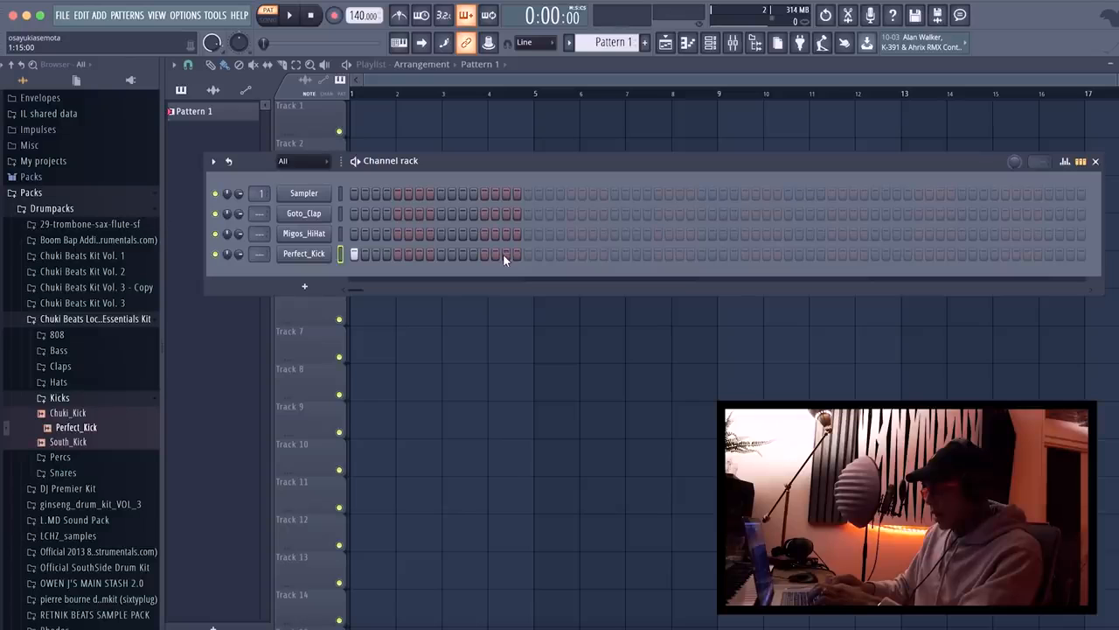
{"action": "key", "text": "space"}
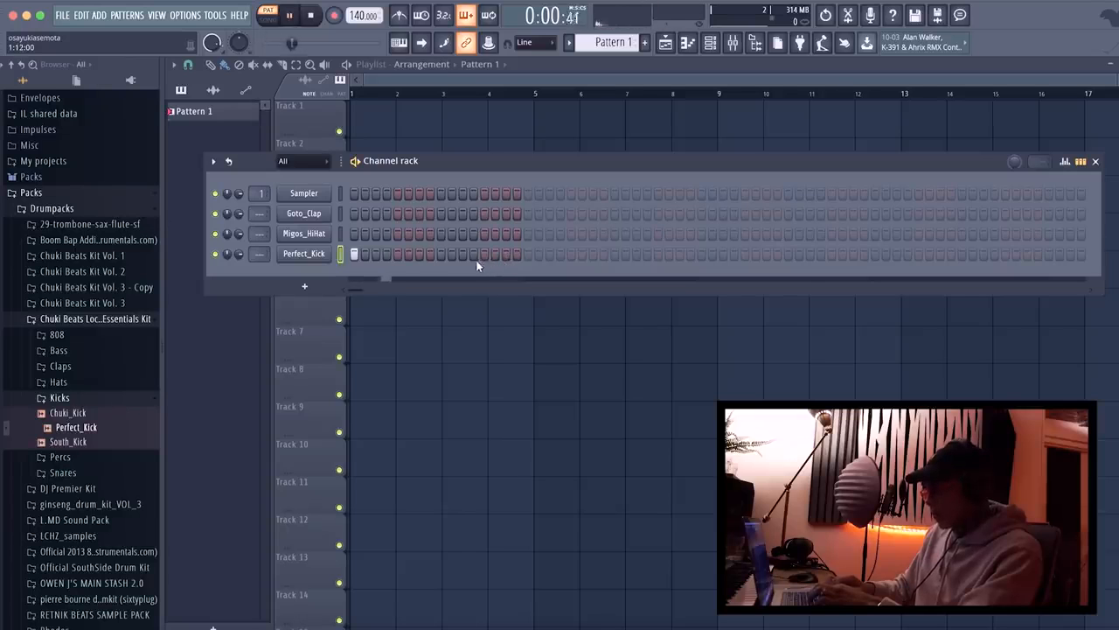
{"action": "key", "text": "space"}
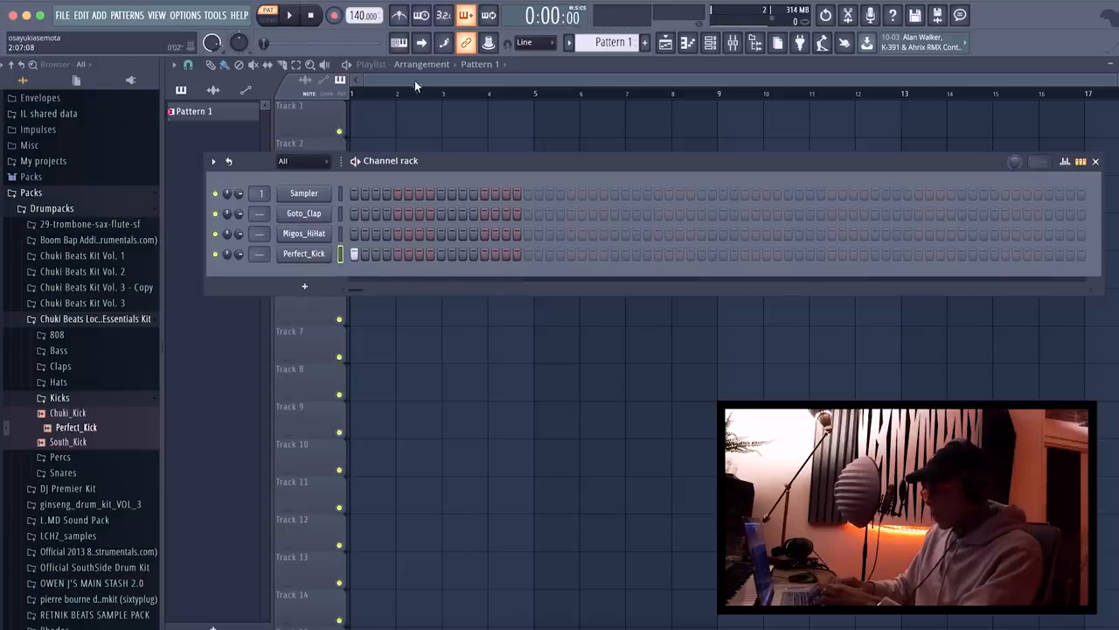
Using the metronome during playback, add Perfect_Kick hits on steps 15, 21, 33, 47, 53, 61, 62 and 63, leaving the metronome off.
{"action": "left_click", "coordinate": [404, 16]}
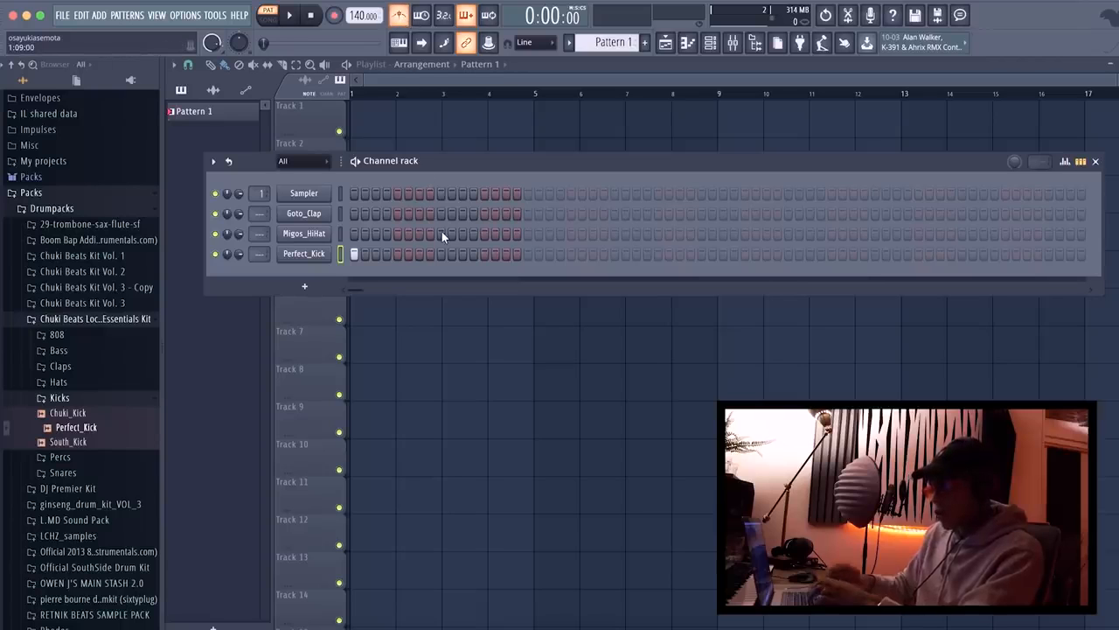
{"action": "key", "text": "space"}
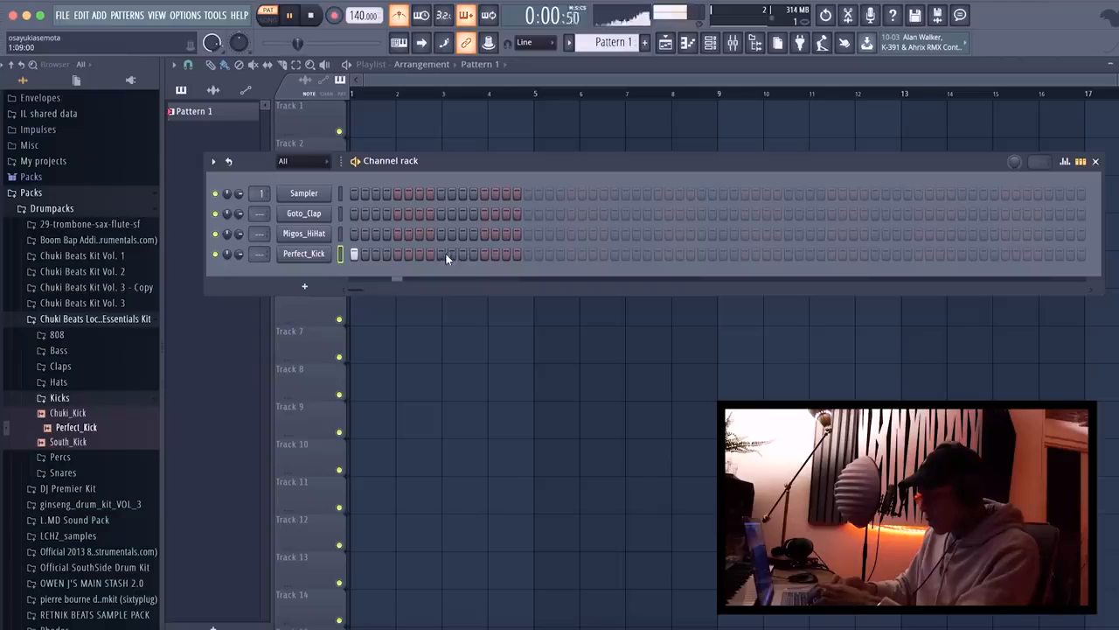
{"action": "left_click", "coordinate": [506, 255]}
{"action": "left_click", "coordinate": [571, 255]}
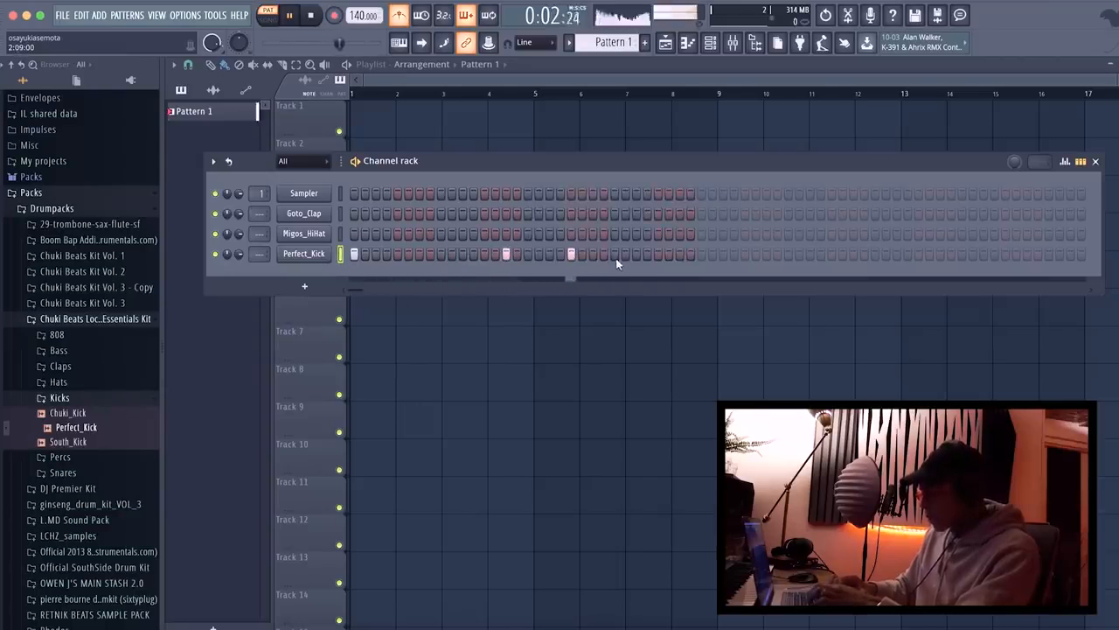
{"action": "left_click", "coordinate": [701, 254]}
{"action": "left_click", "coordinate": [851, 254]}
{"action": "left_click", "coordinate": [918, 255]}
{"action": "left_click", "coordinate": [1005, 254]}
{"action": "left_click", "coordinate": [1017, 254]}
{"action": "left_click", "coordinate": [1028, 254]}
{"action": "left_click", "coordinate": [399, 16]}
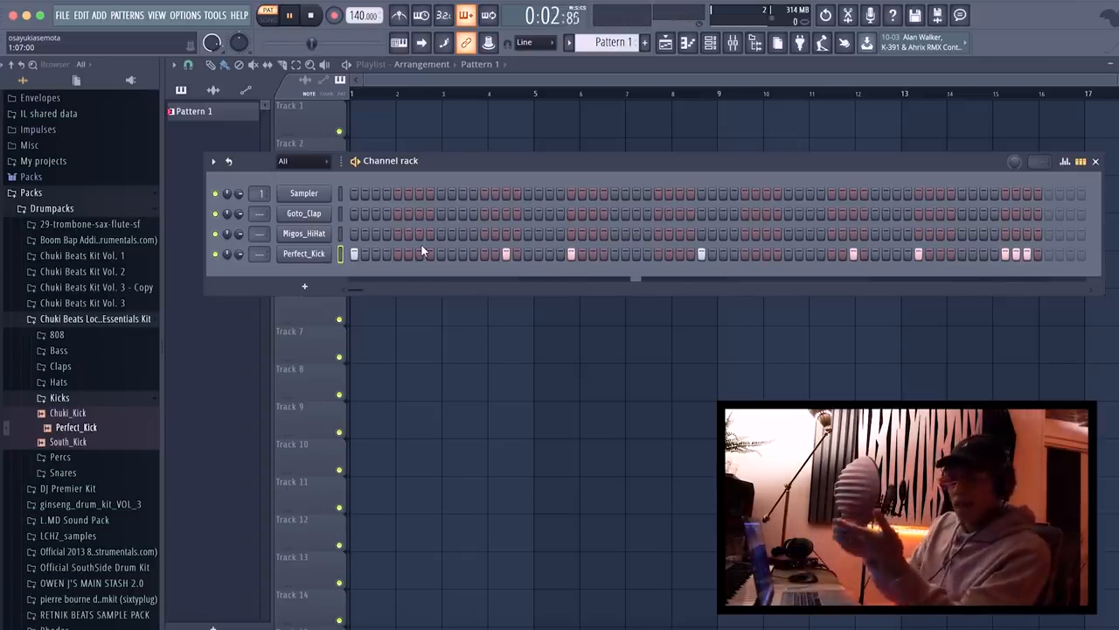
{"action": "key", "text": "space"}
Add Goto_Clap hits on steps 9, 25, 41 and 57 while the pattern plays.
{"action": "left_click", "coordinate": [440, 213]}
{"action": "key", "text": "space"}
{"action": "left_click", "coordinate": [616, 214]}
{"action": "left_click", "coordinate": [788, 213]}
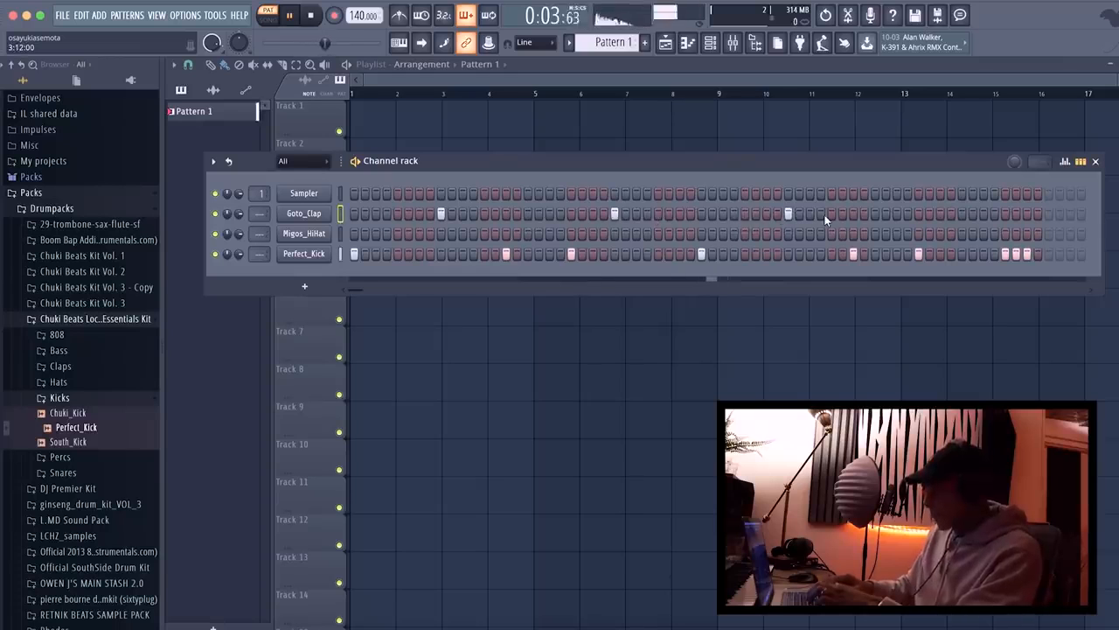
{"action": "left_click", "coordinate": [960, 214]}
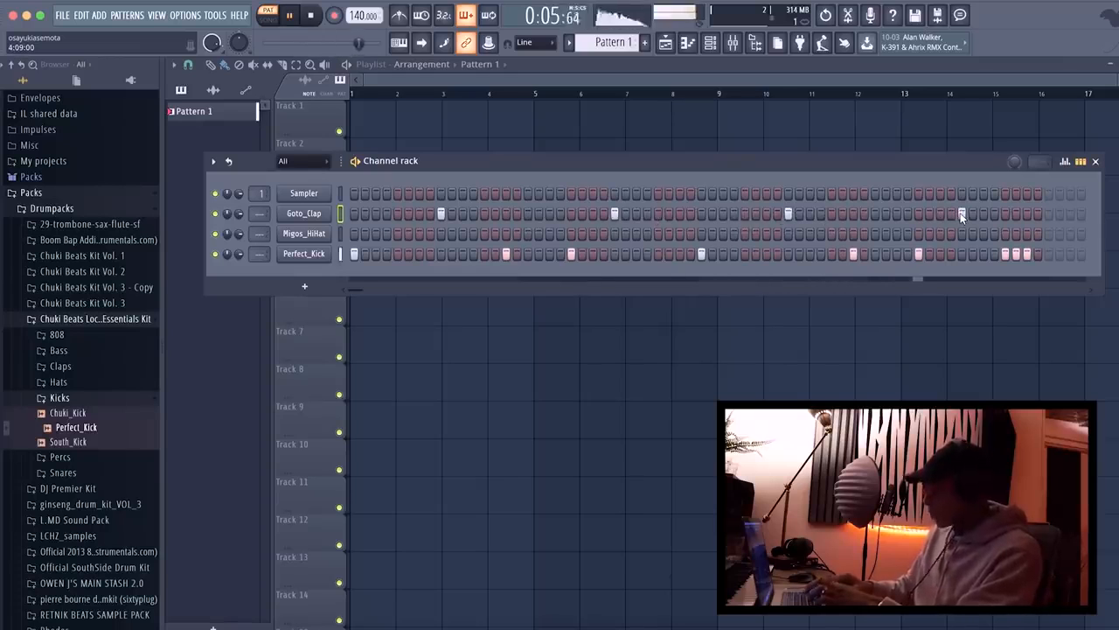
{"action": "key", "text": "space"}
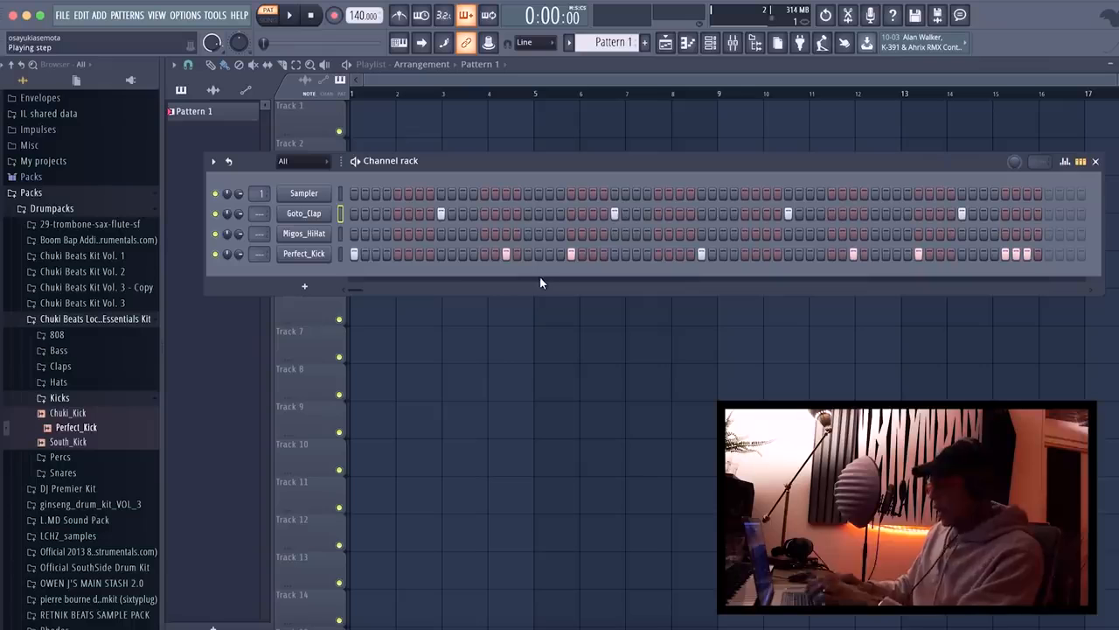
Fill the Migos_HiHat channel on every 2 steps and listen to the pattern.
{"action": "left_click", "coordinate": [357, 235]}
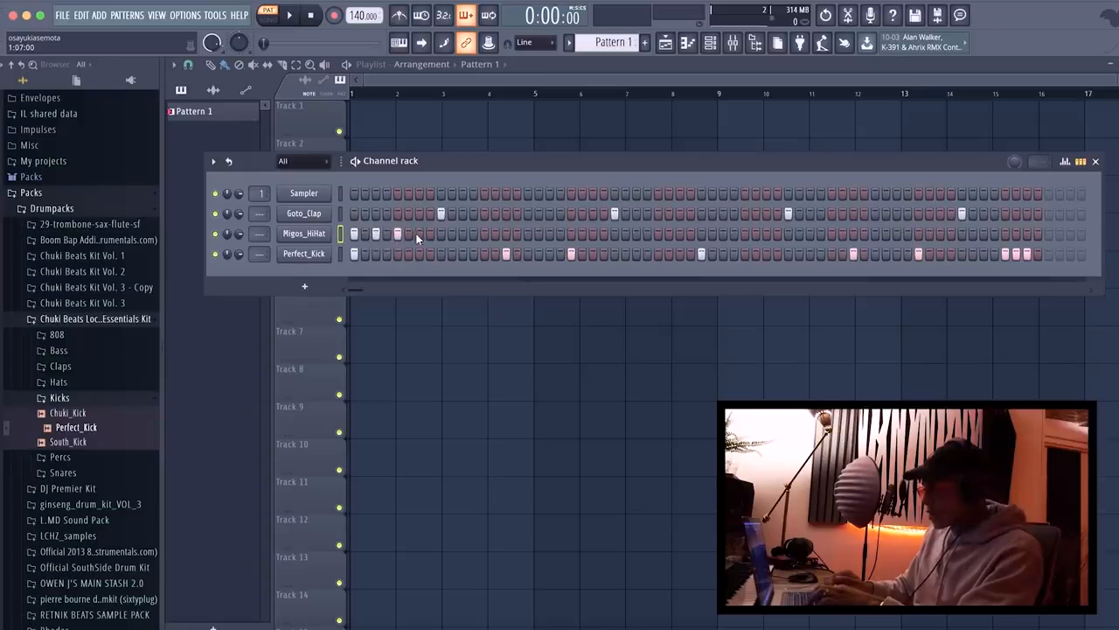
{"action": "right_click", "coordinate": [322, 245]}
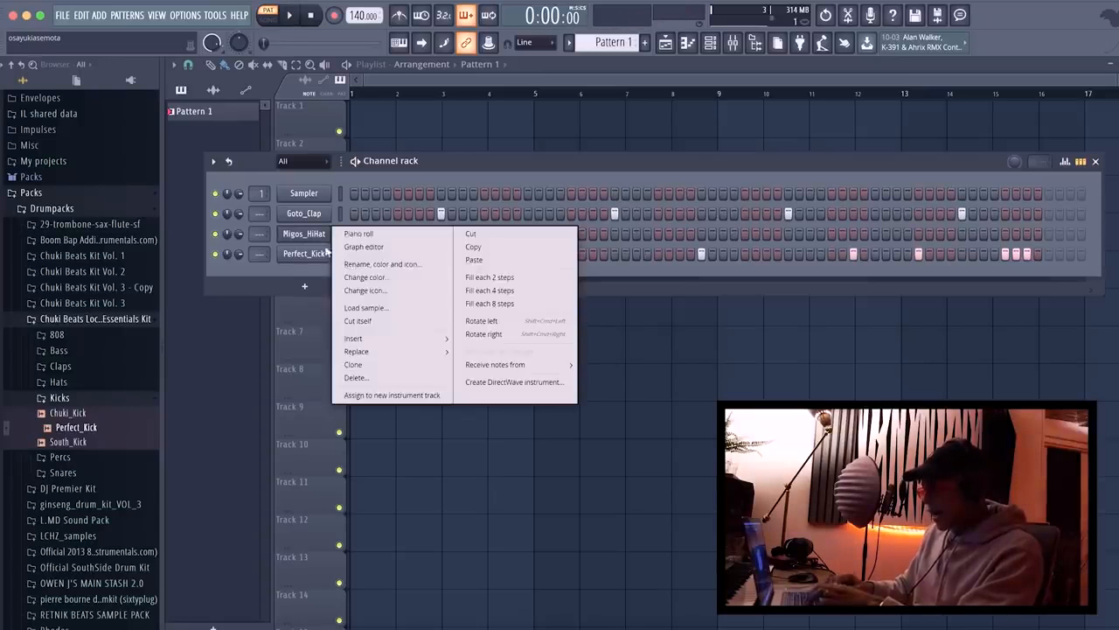
{"action": "left_click", "coordinate": [492, 280]}
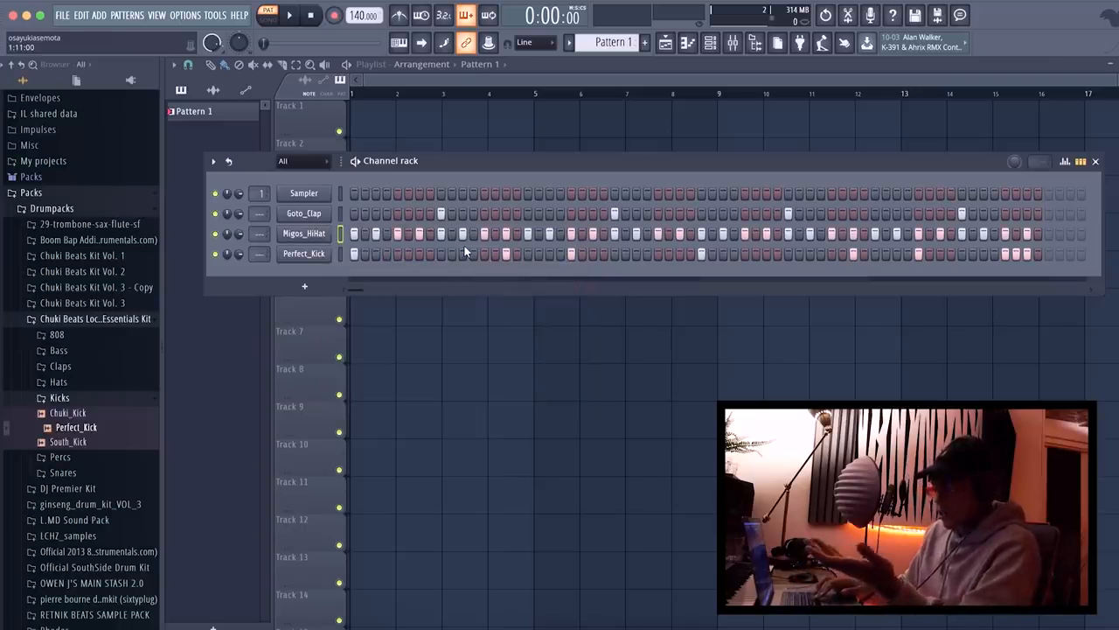
{"action": "key", "text": "space"}
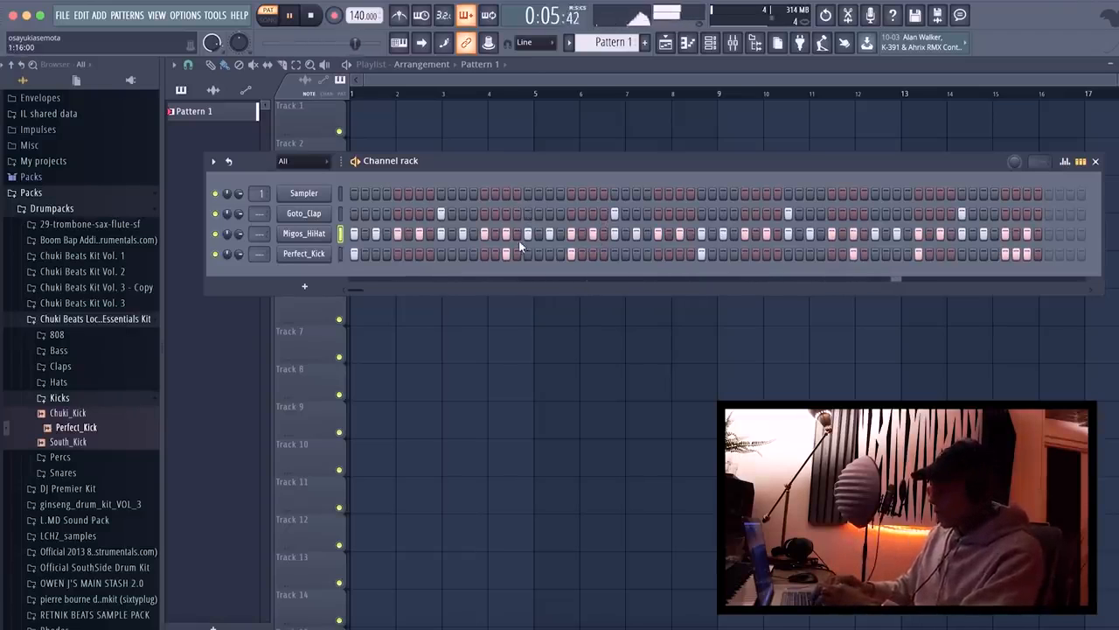
{"action": "key", "text": "space"}
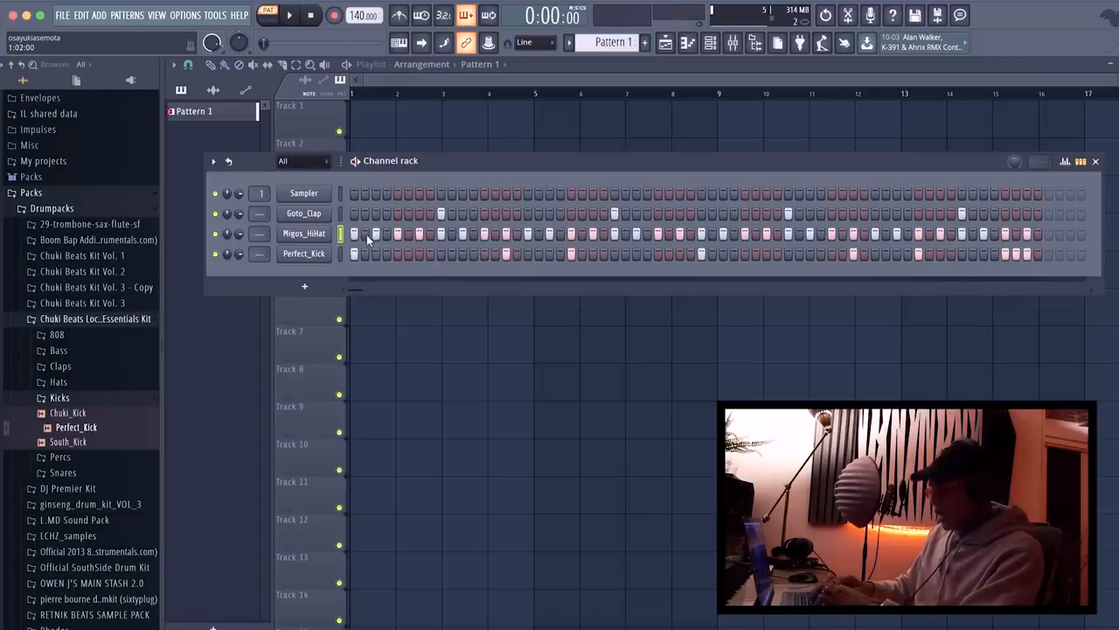
Add extra Migos_HiHat hits on steps 2 and 34 and play the pattern to check them.
{"action": "left_click", "coordinate": [365, 233]}
{"action": "key", "text": "space"}
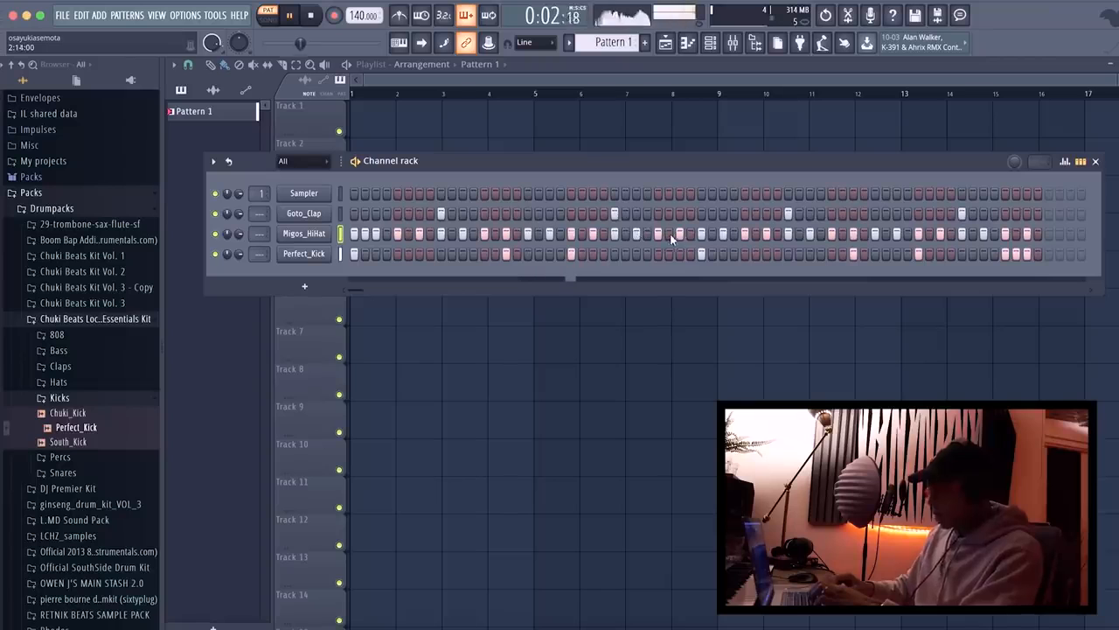
{"action": "left_click", "coordinate": [712, 234]}
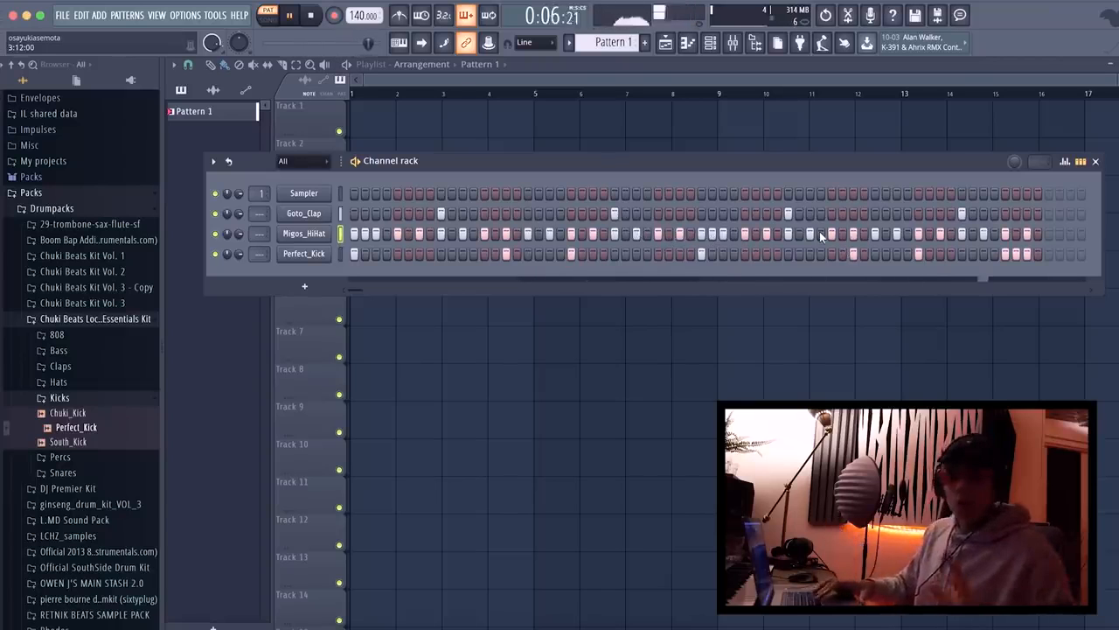
{"action": "key", "text": "space"}
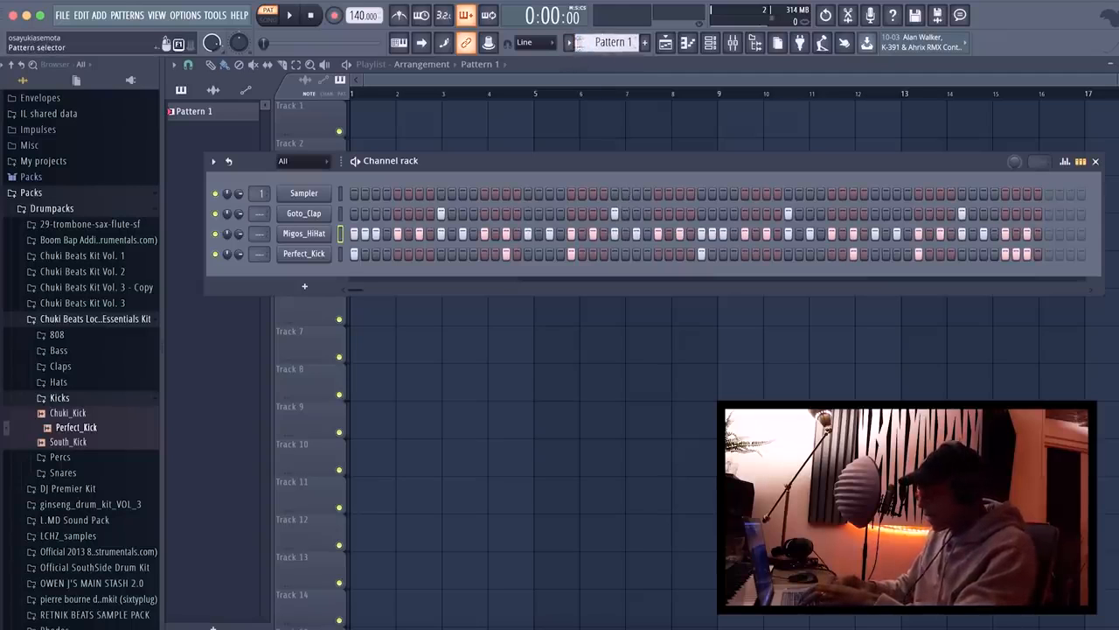
Rename Pattern 1 as DRUMS and give it a teal color.
{"action": "left_click", "coordinate": [568, 42]}
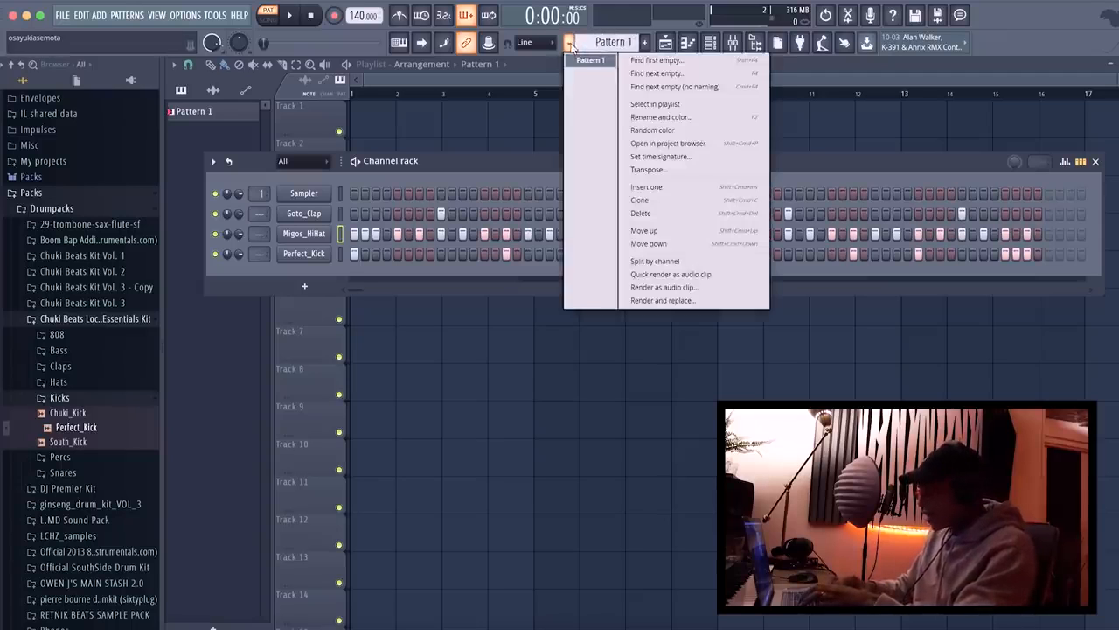
{"action": "left_click", "coordinate": [664, 115]}
{"action": "type", "text": "DRUMS"}
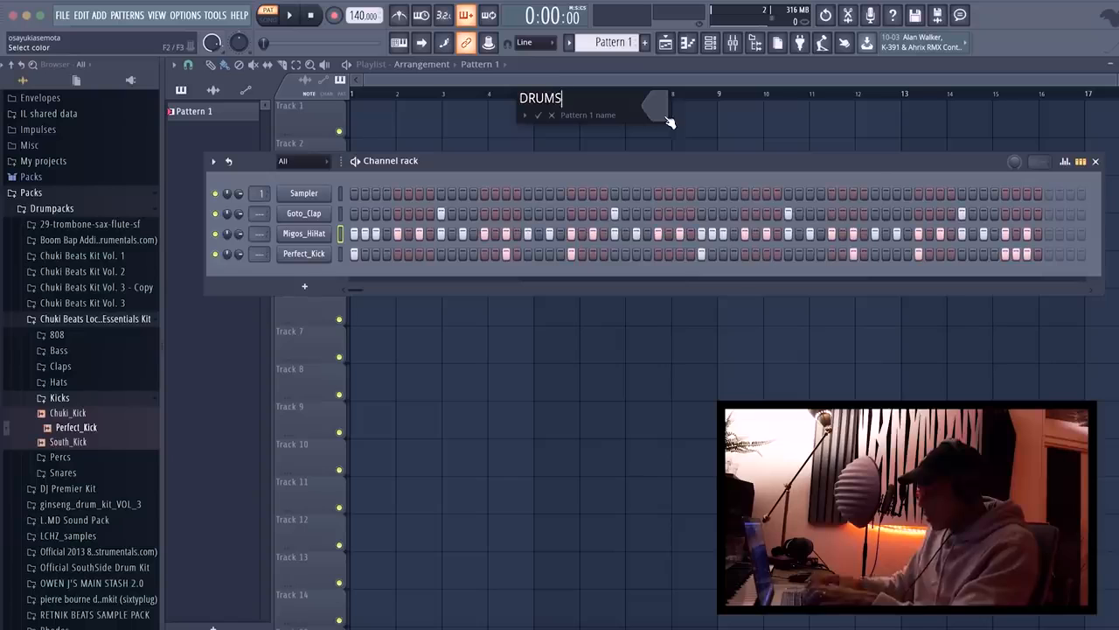
{"action": "left_click", "coordinate": [658, 109]}
{"action": "left_click", "coordinate": [731, 95]}
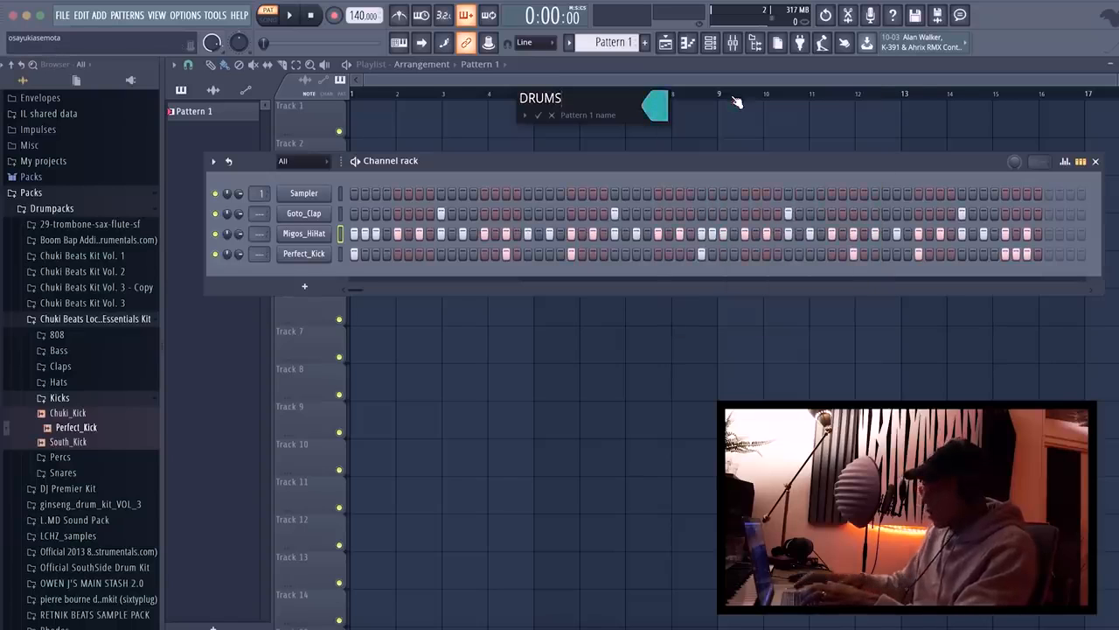
{"action": "key", "text": "Return"}
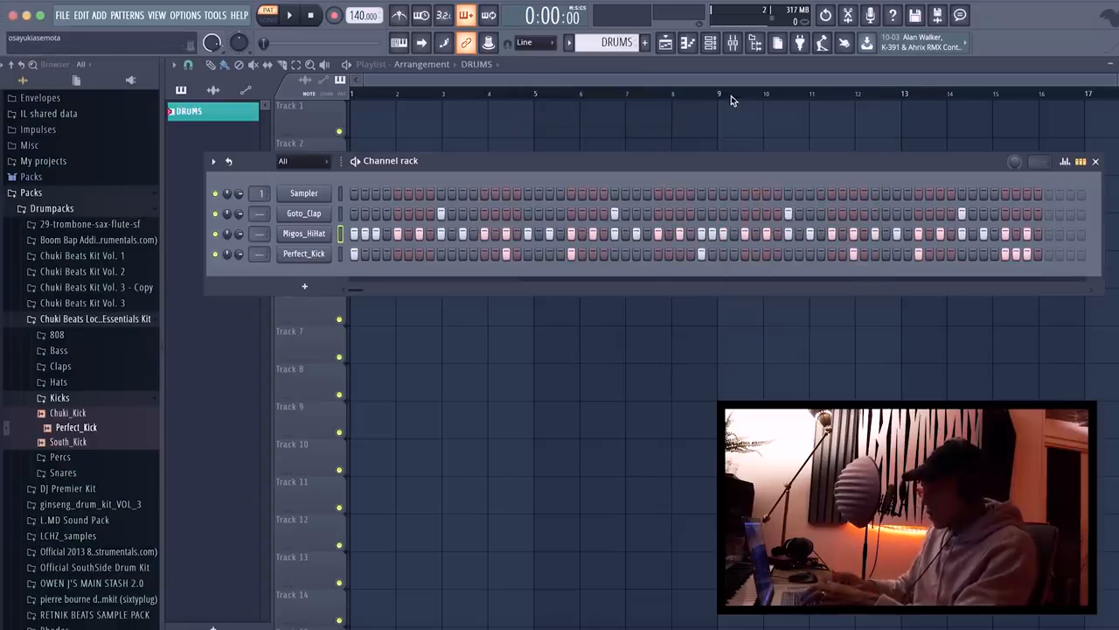
Place three DRUMS clips on playlist Track 1 at bars 1, 5 and 9, and switch playback to song mode.
{"action": "left_click", "coordinate": [409, 84]}
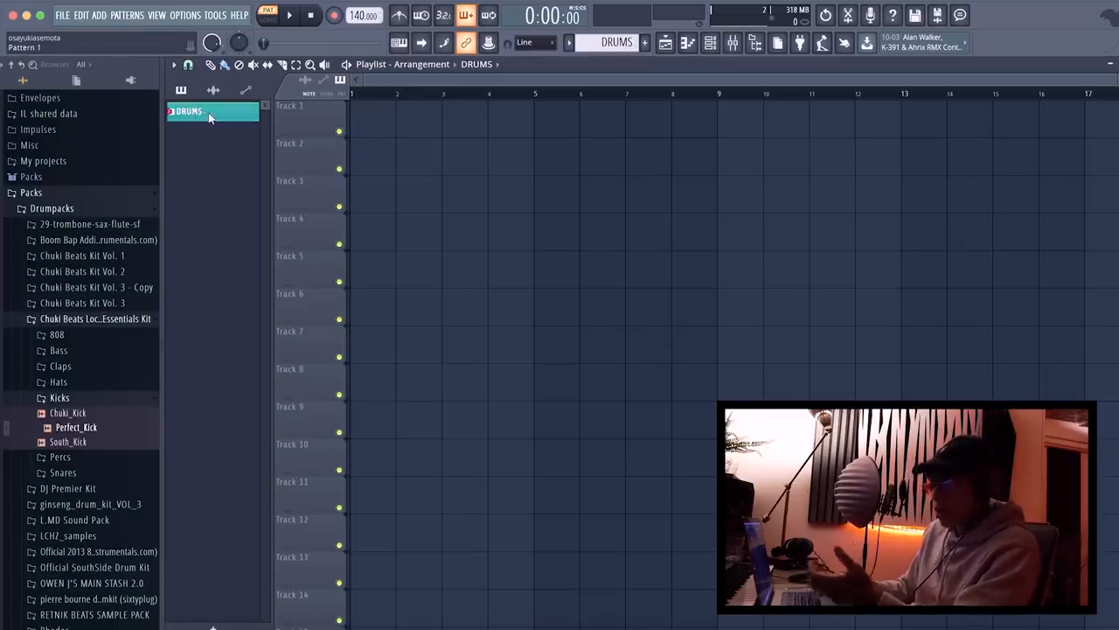
{"action": "left_click", "coordinate": [364, 115]}
{"action": "left_click_drag", "start_coordinate": [525, 188], "coordinate": [583, 105]}
{"action": "left_click", "coordinate": [731, 123]}
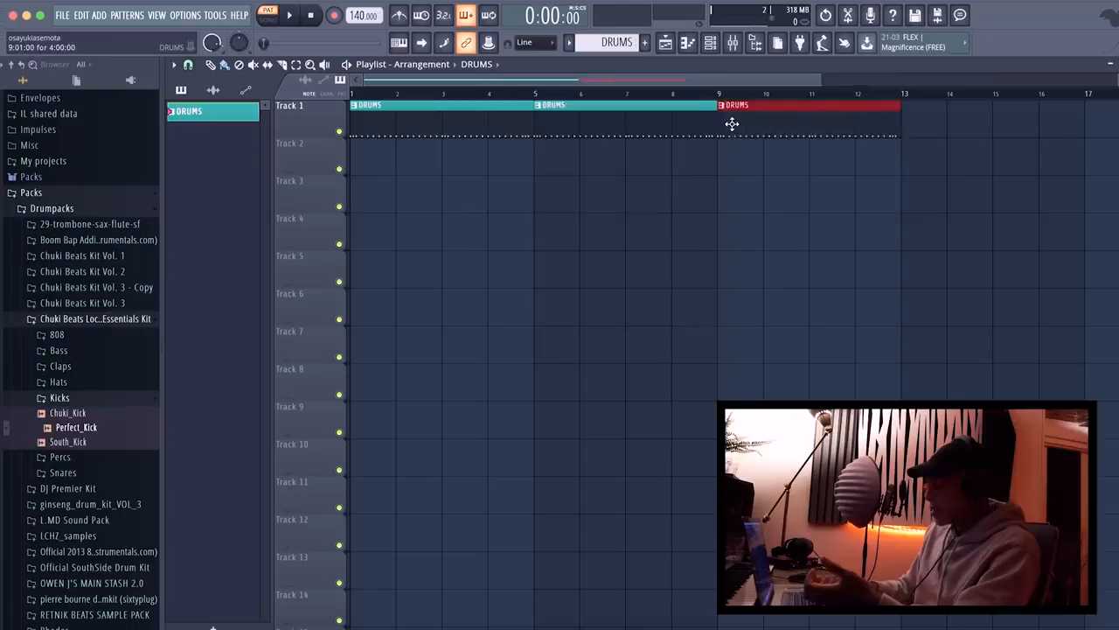
{"action": "scroll", "coordinate": [731, 123], "scroll_direction": "down", "scroll_amount": 2}
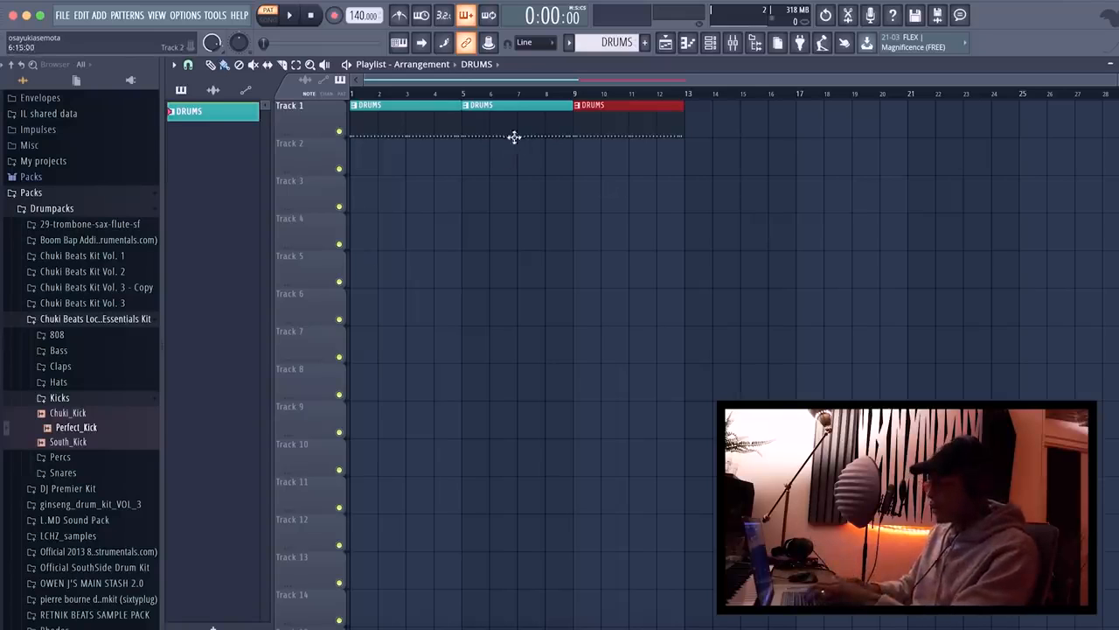
{"action": "key", "text": "l"}
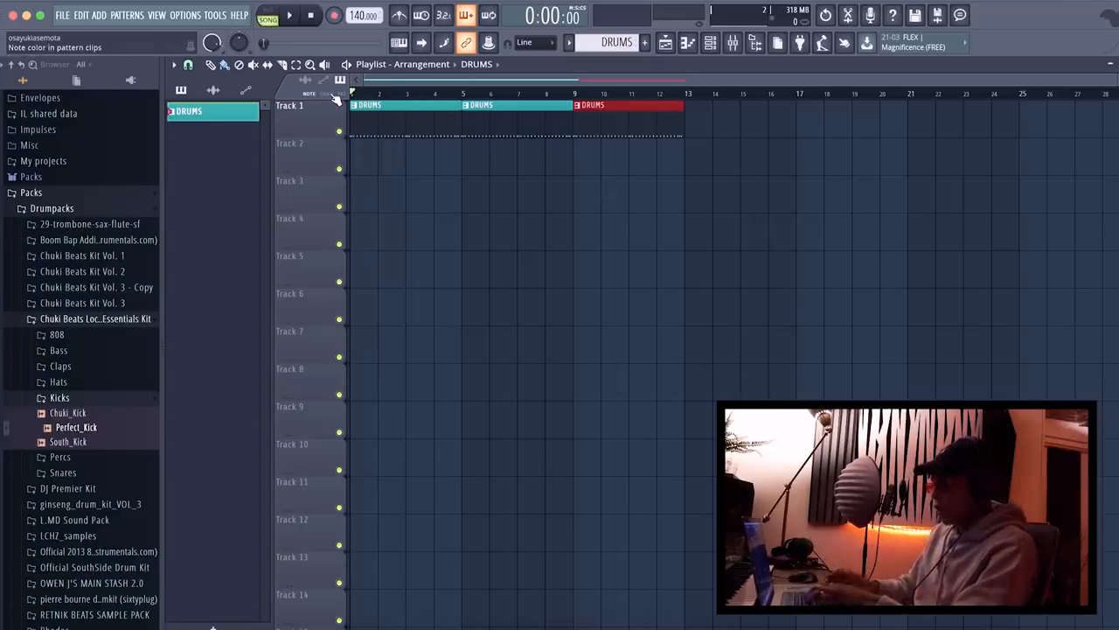
Play the playlist arrangement in song mode, and play only the DRUMS pattern in pattern mode with its channel rack open.
{"action": "key", "text": "space"}
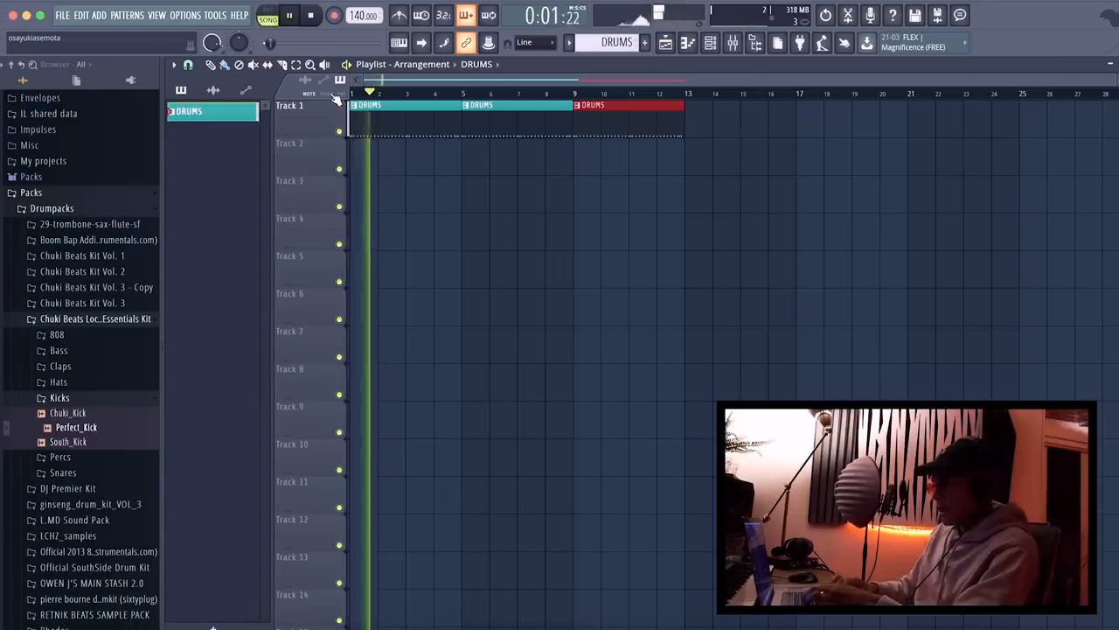
{"action": "key", "text": "space"}
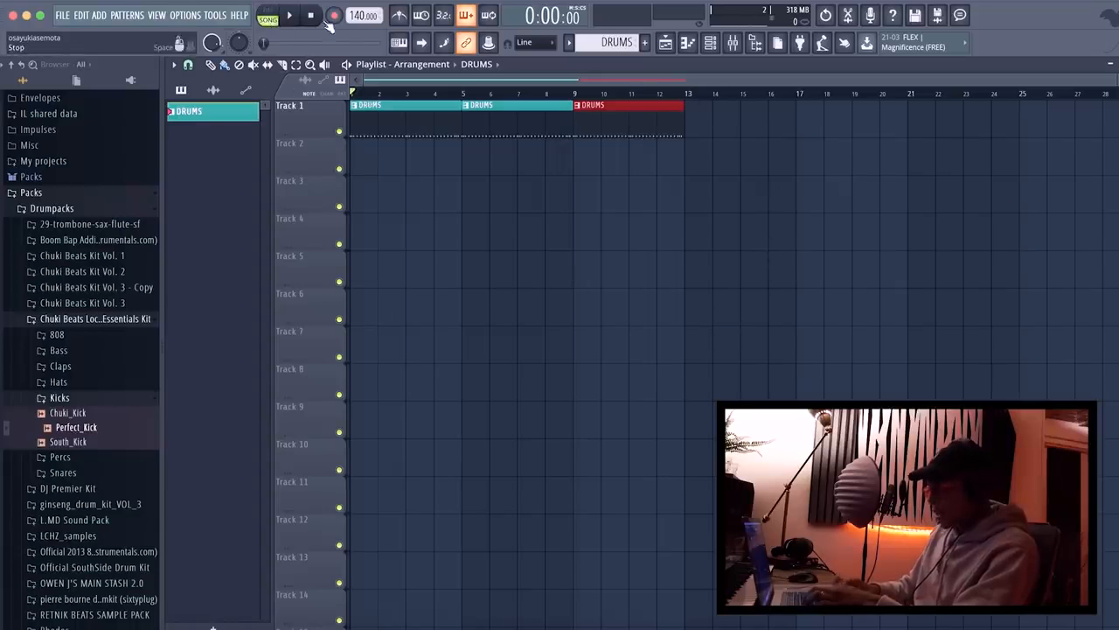
{"action": "left_click", "coordinate": [271, 16]}
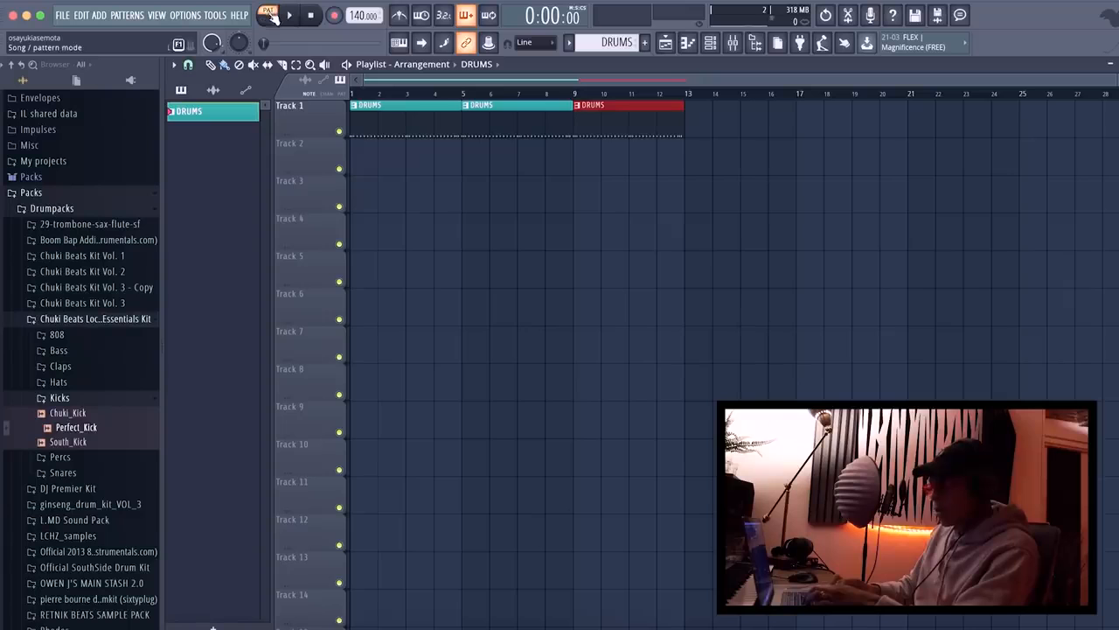
{"action": "key", "text": "space"}
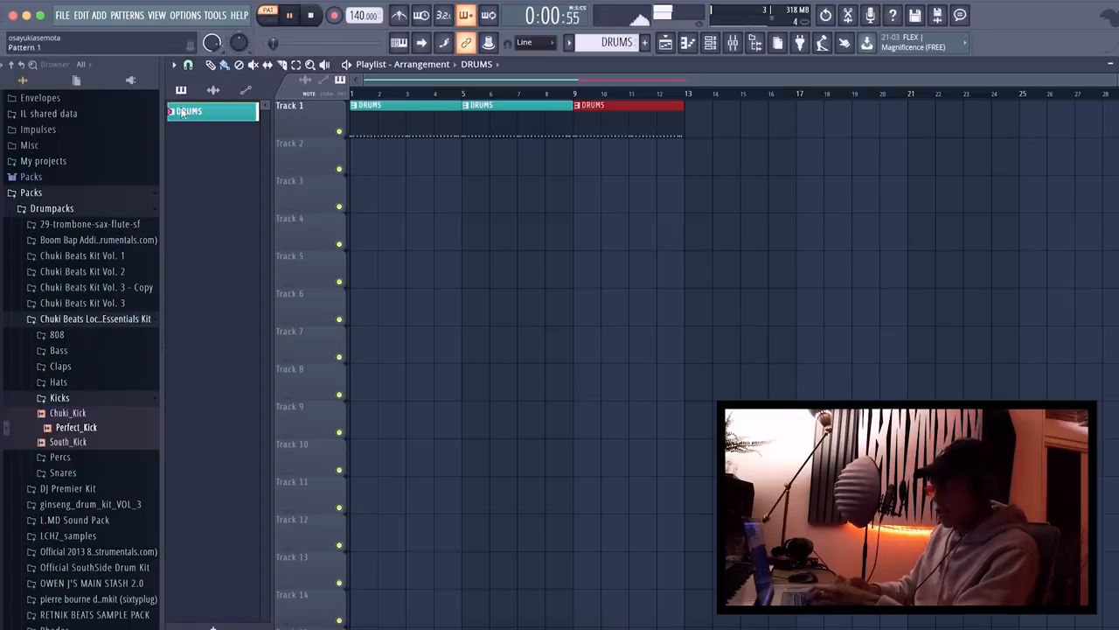
{"action": "left_click", "coordinate": [710, 42]}
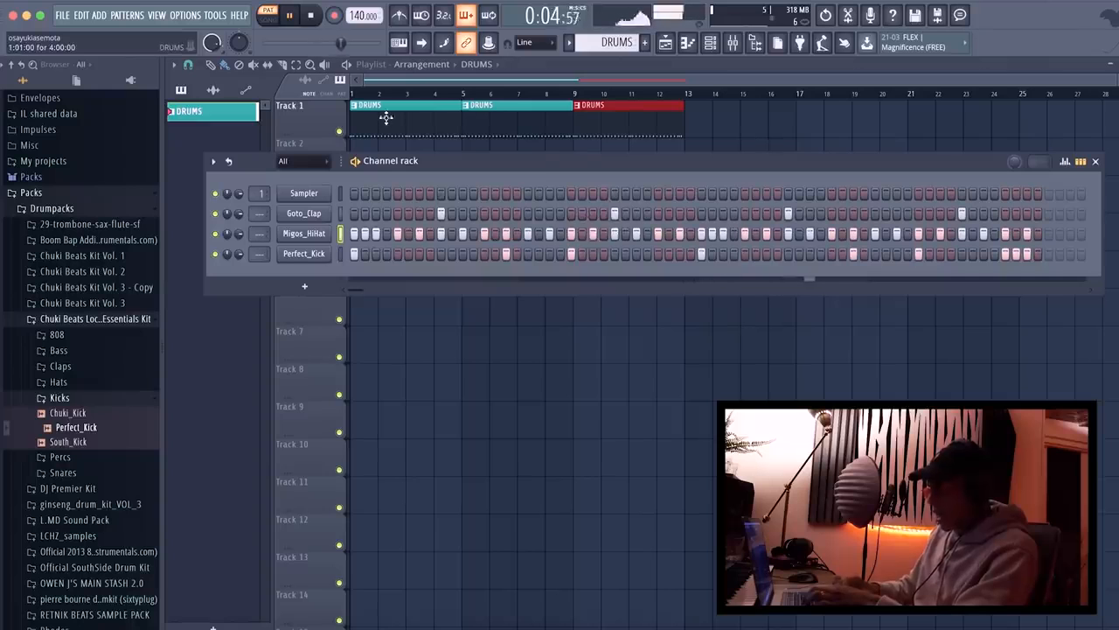
{"action": "key", "text": "space"}
Return to song mode and listen to the start of the DRUMS arrangement in the playlist.
{"action": "left_click", "coordinate": [448, 78]}
{"action": "left_click", "coordinate": [379, 93]}
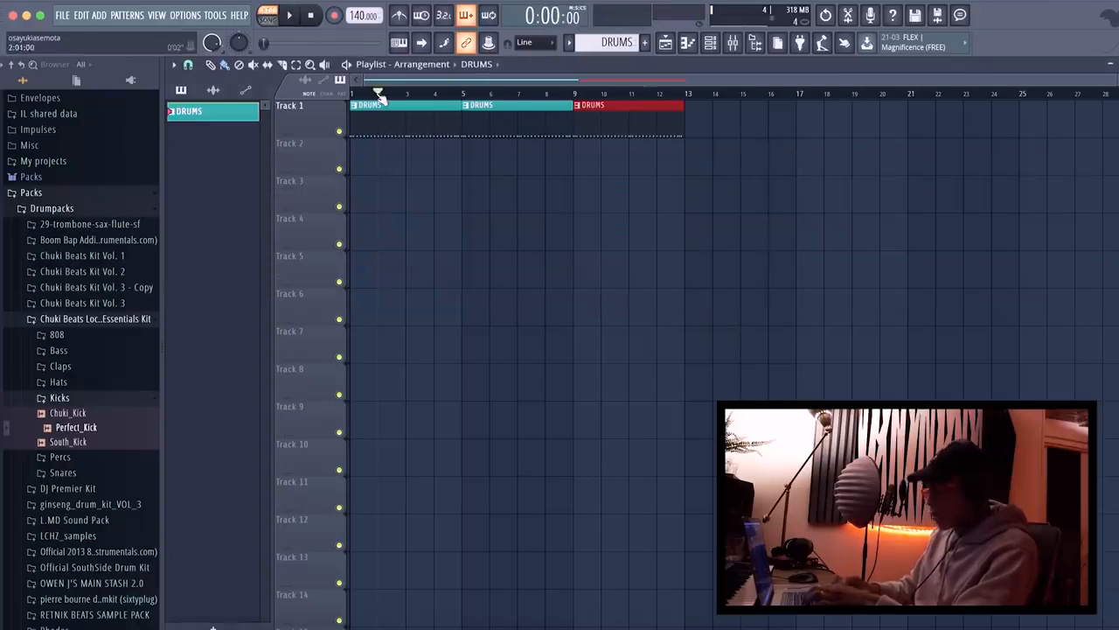
{"action": "left_click", "coordinate": [268, 20]}
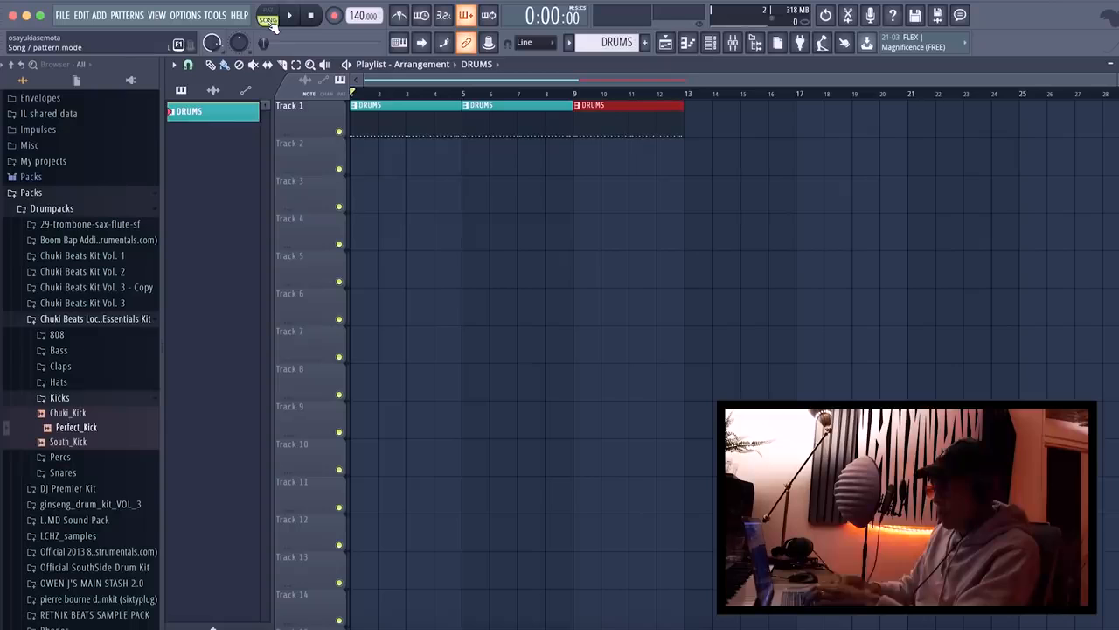
{"action": "key", "text": "space"}
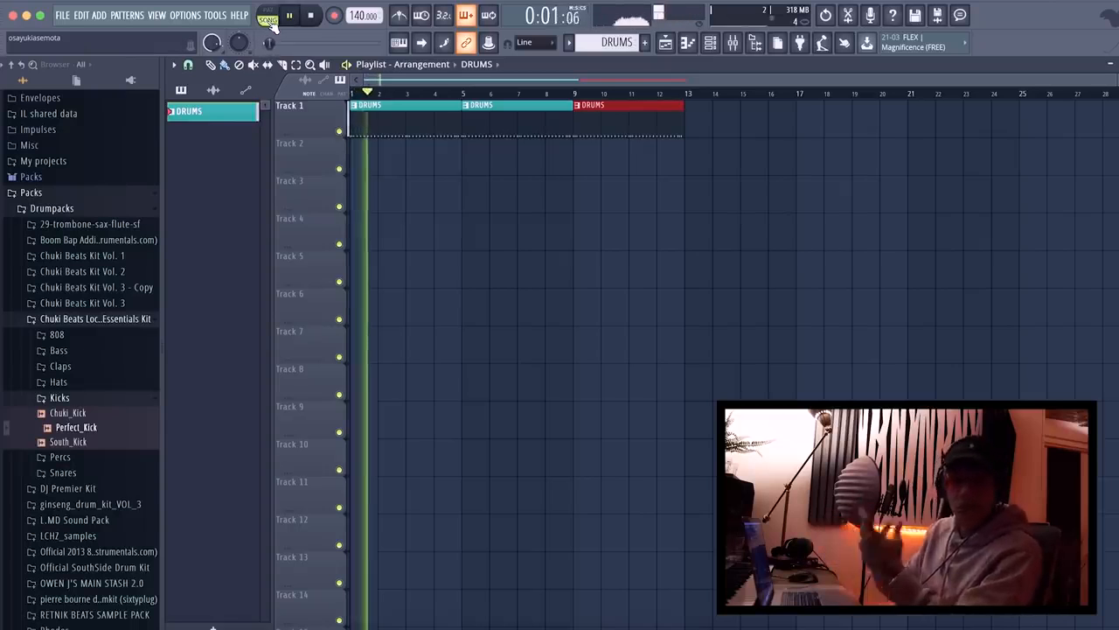
{"action": "key", "text": "space"}
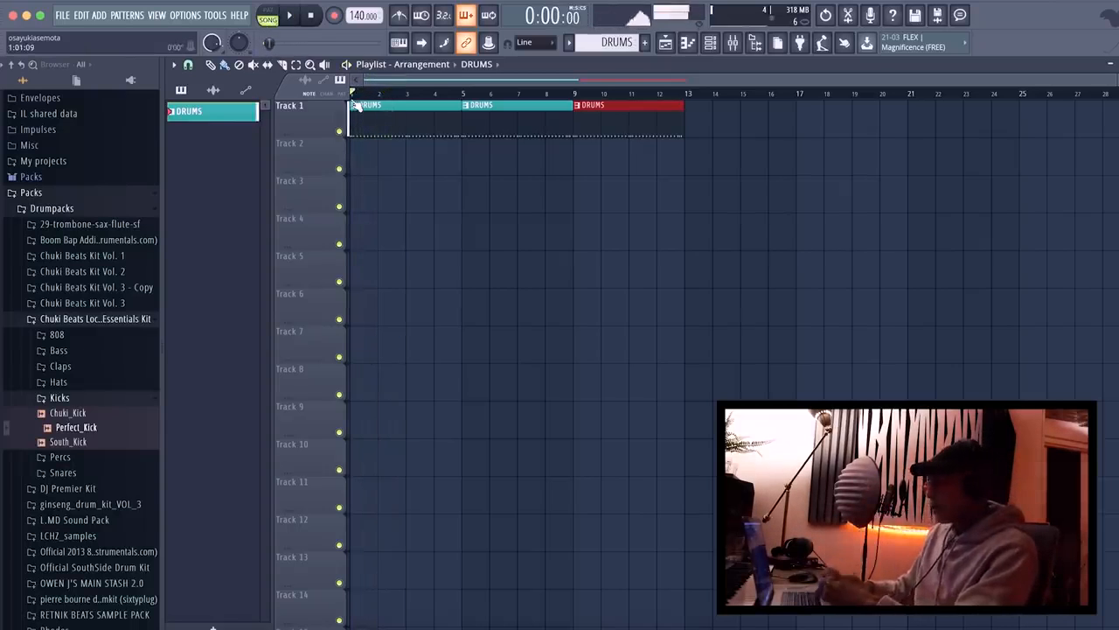
Create a new pattern named PIANO and give it a pink color.
{"action": "left_click", "coordinate": [646, 45]}
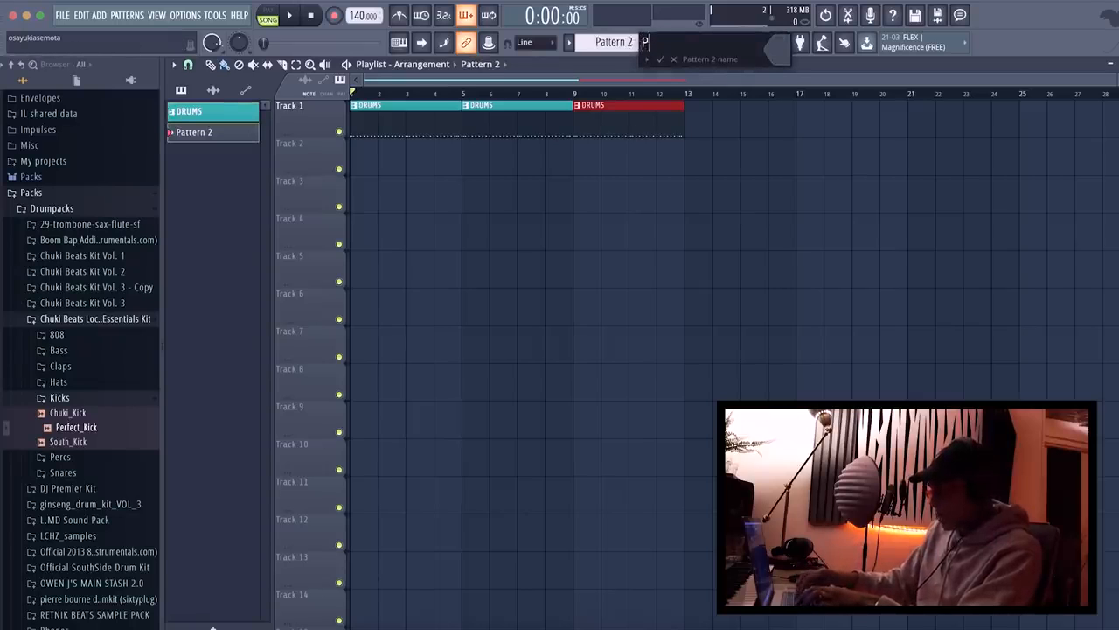
{"action": "type", "text": "PIANO"}
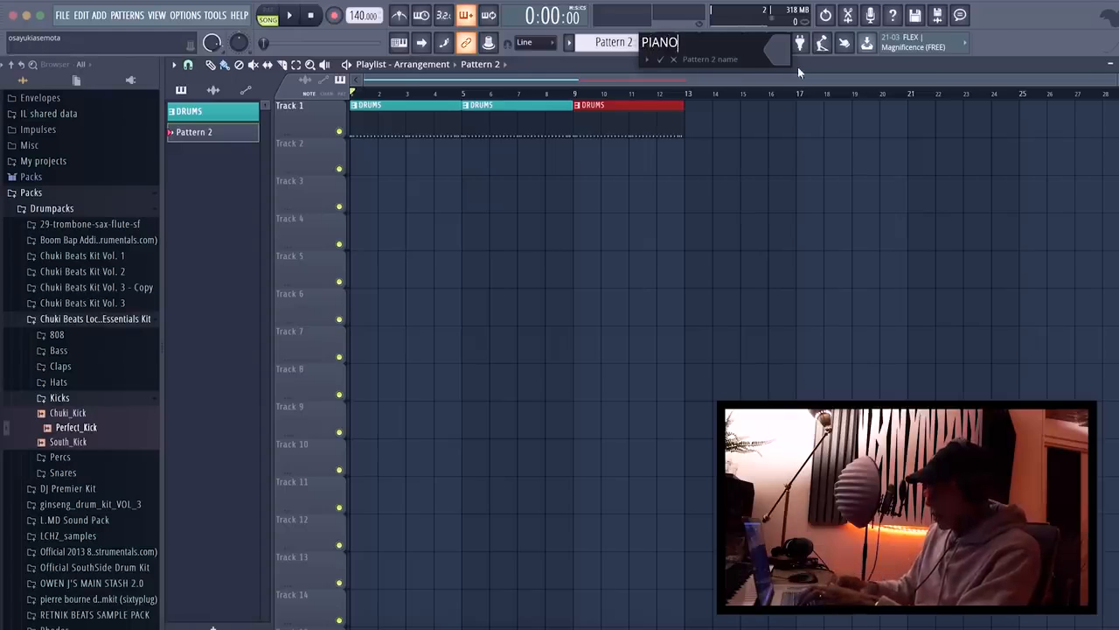
{"action": "left_click", "coordinate": [778, 51]}
{"action": "left_click", "coordinate": [946, 38]}
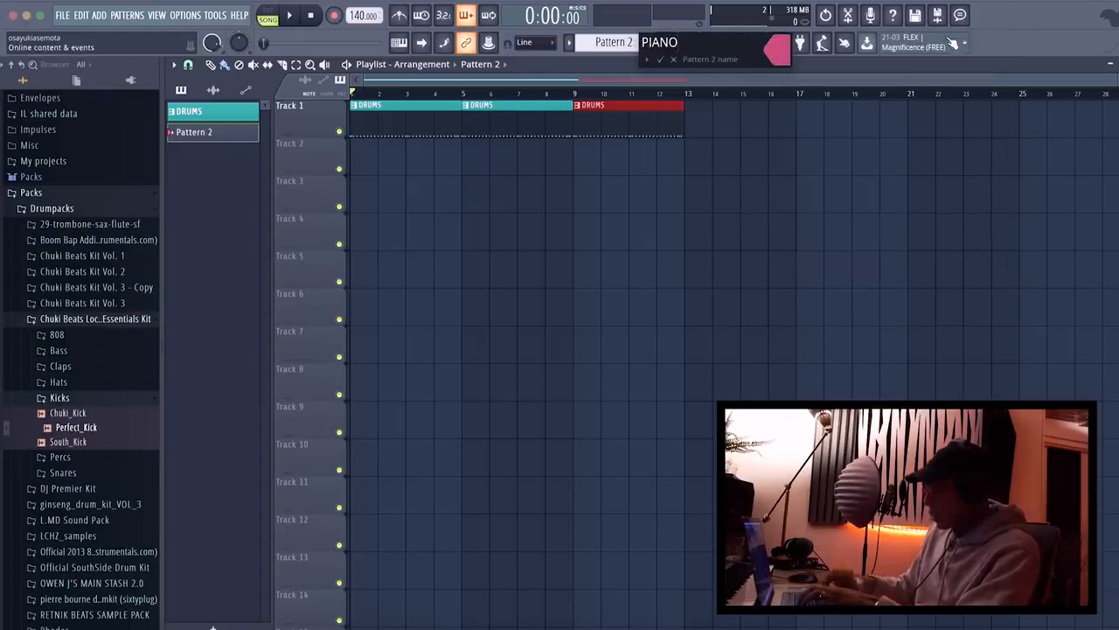
{"action": "key", "text": "Return"}
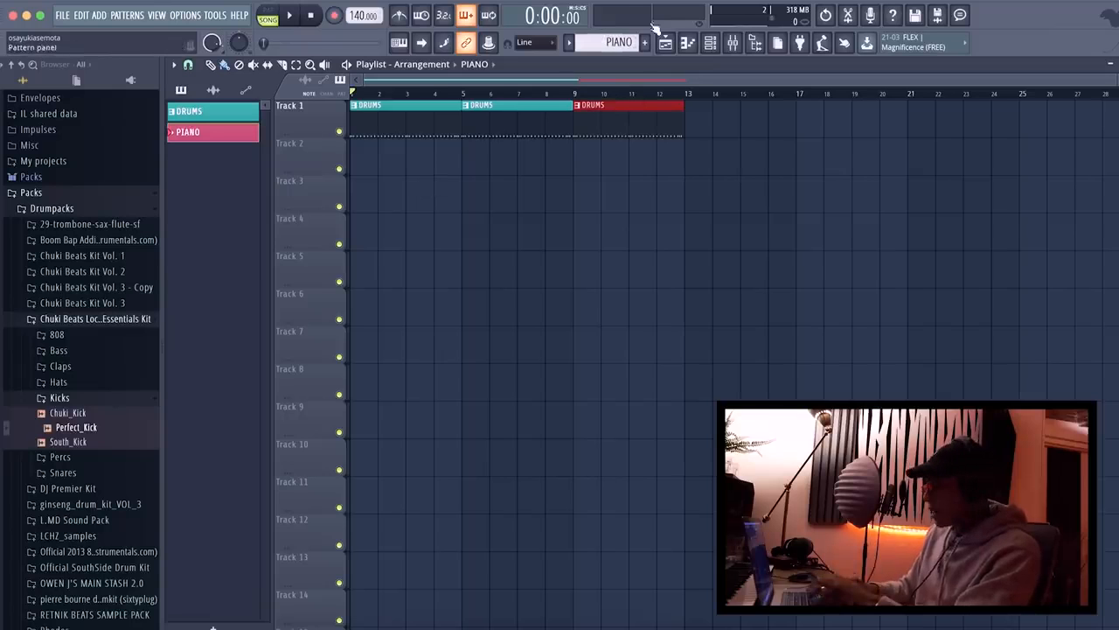
Switch to pattern mode and add an FL Keys instrument to the channel rack.
{"action": "left_click", "coordinate": [714, 44]}
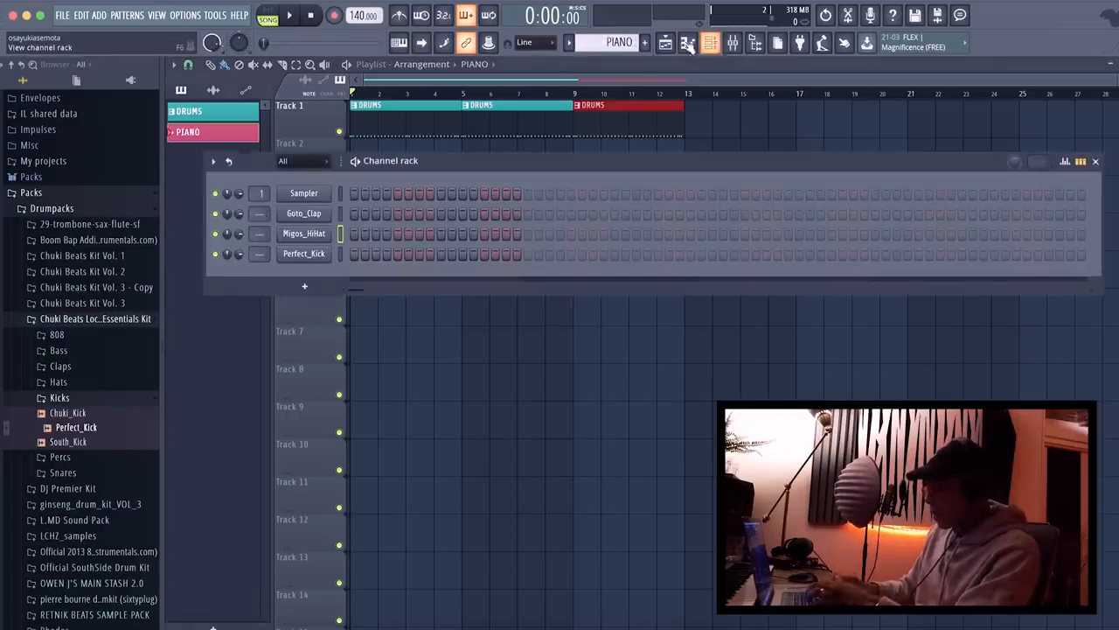
{"action": "left_click", "coordinate": [270, 16]}
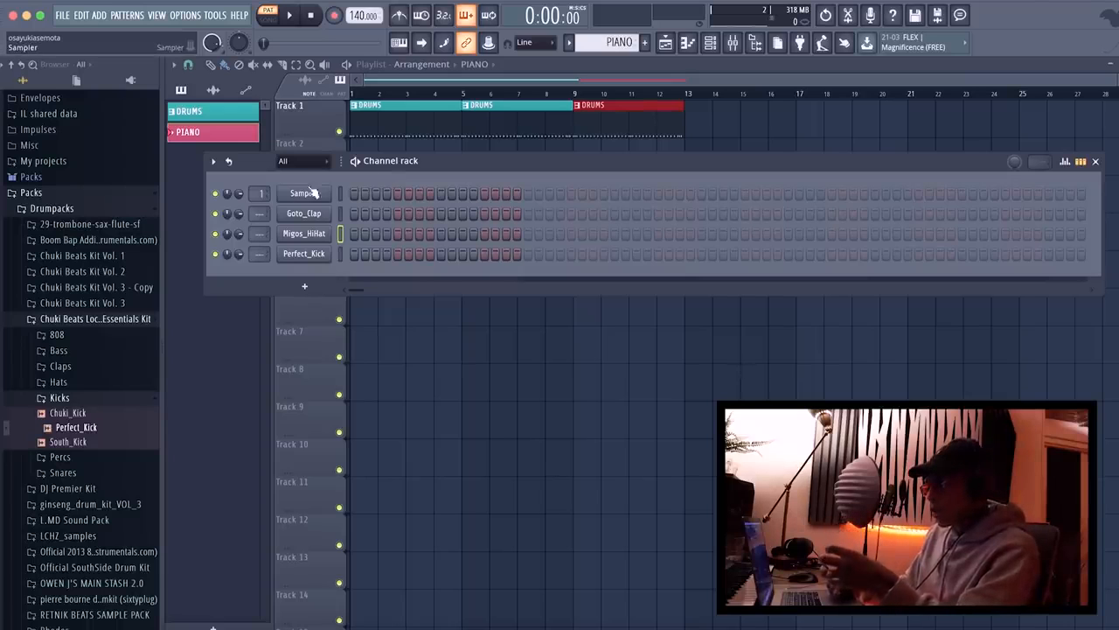
{"action": "left_click", "coordinate": [100, 15]}
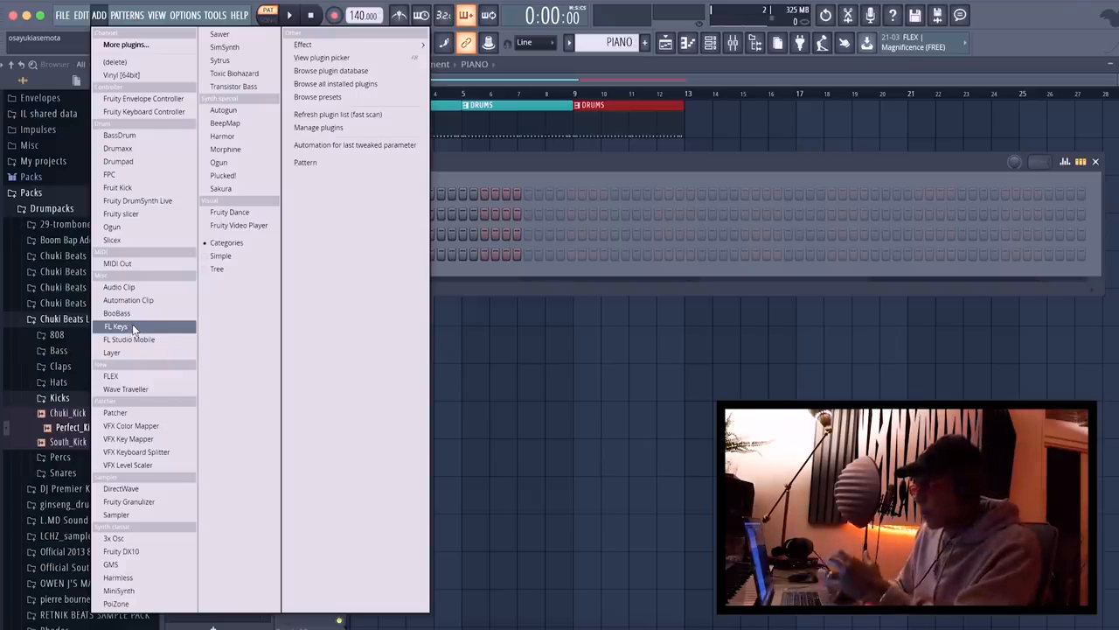
{"action": "left_click", "coordinate": [132, 326]}
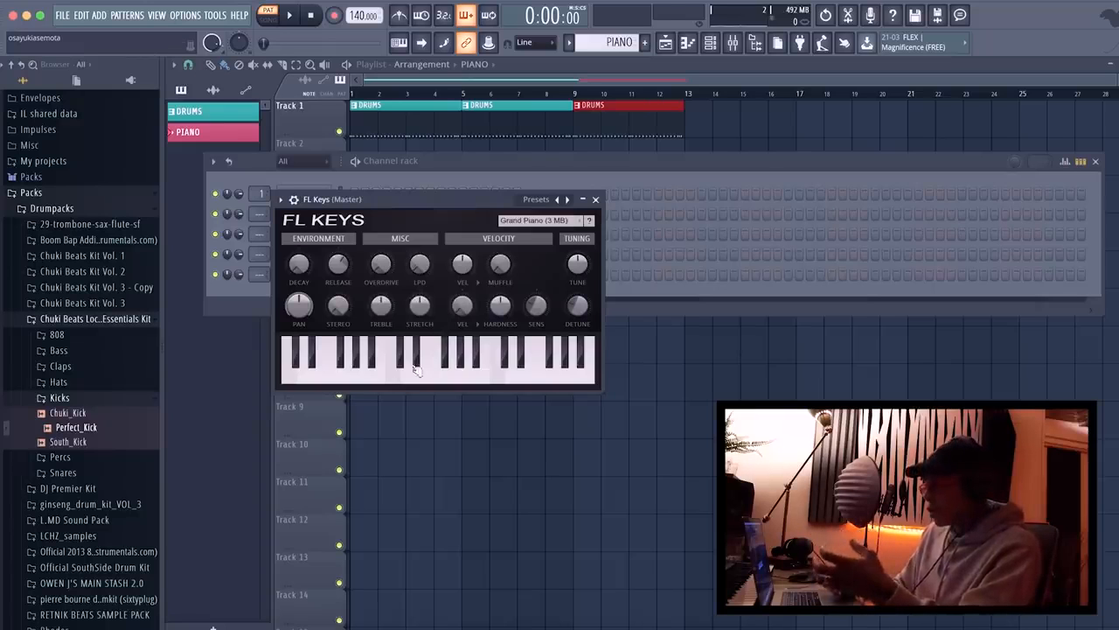
Audition the FL Keys grand piano with its on-screen keys and the typing keyboard, and close the plugin window.
{"action": "mouse_move", "coordinate": [468, 374]}
{"action": "left_mouse_down"}
{"action": "mouse_move", "coordinate": [417, 383]}
{"action": "mouse_move", "coordinate": [391, 366]}
{"action": "left_mouse_up"}
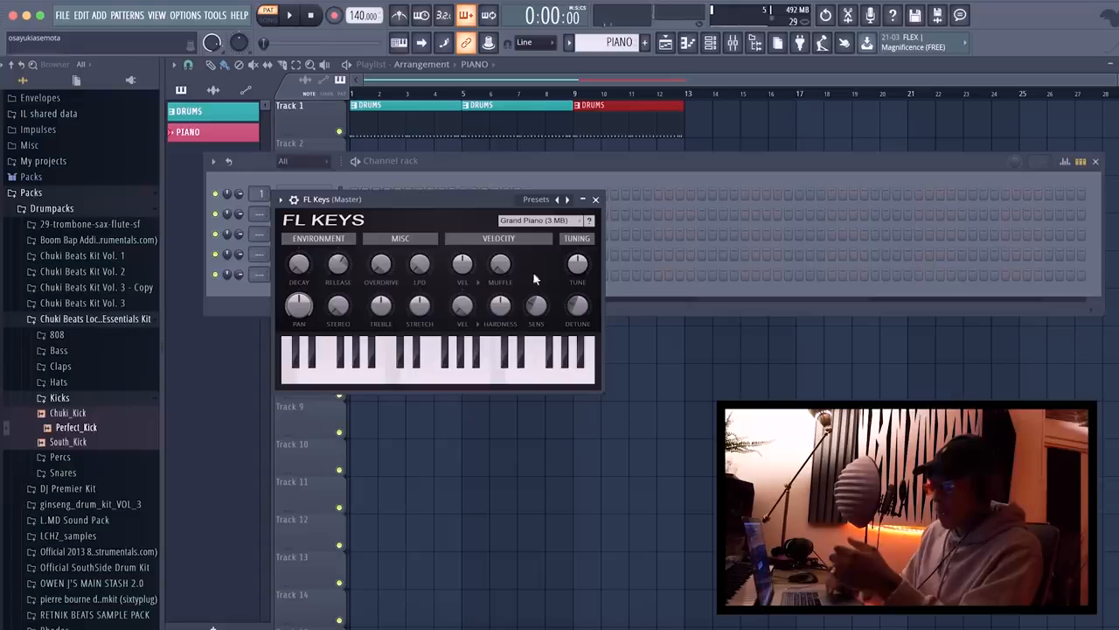
{"action": "left_click", "coordinate": [402, 46]}
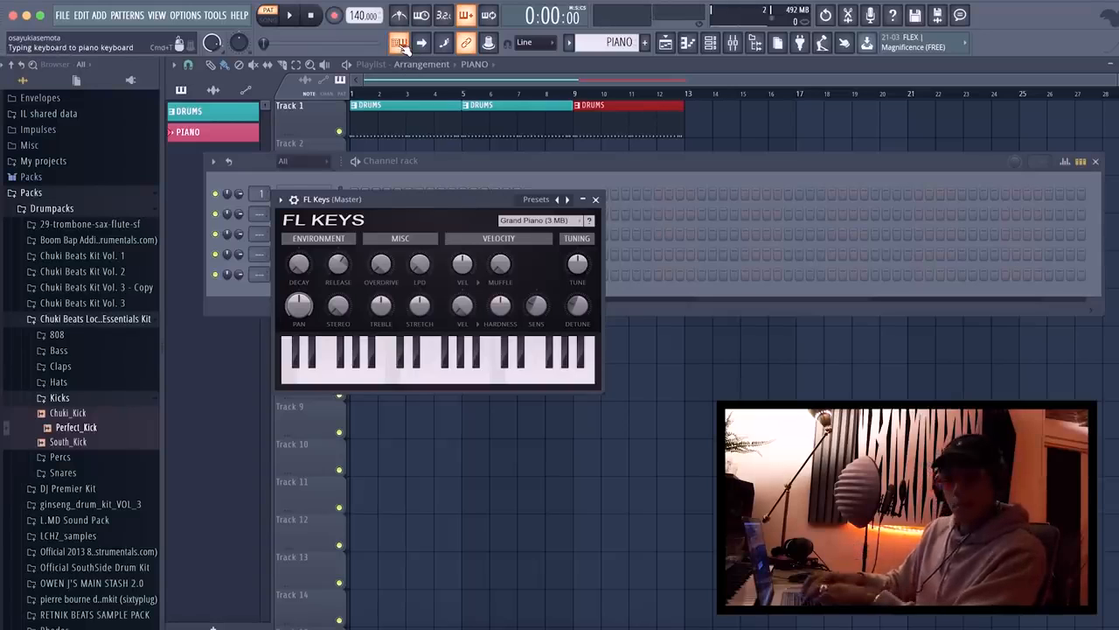
{"action": "key", "text": "j"}
{"action": "key", "text": "g"}
{"action": "key", "text": "s"}
{"action": "key", "text": "i"}
{"action": "key", "text": "w"}
{"action": "key", "text": "u"}
{"action": "key", "text": "h"}
{"action": "key", "text": "w"}
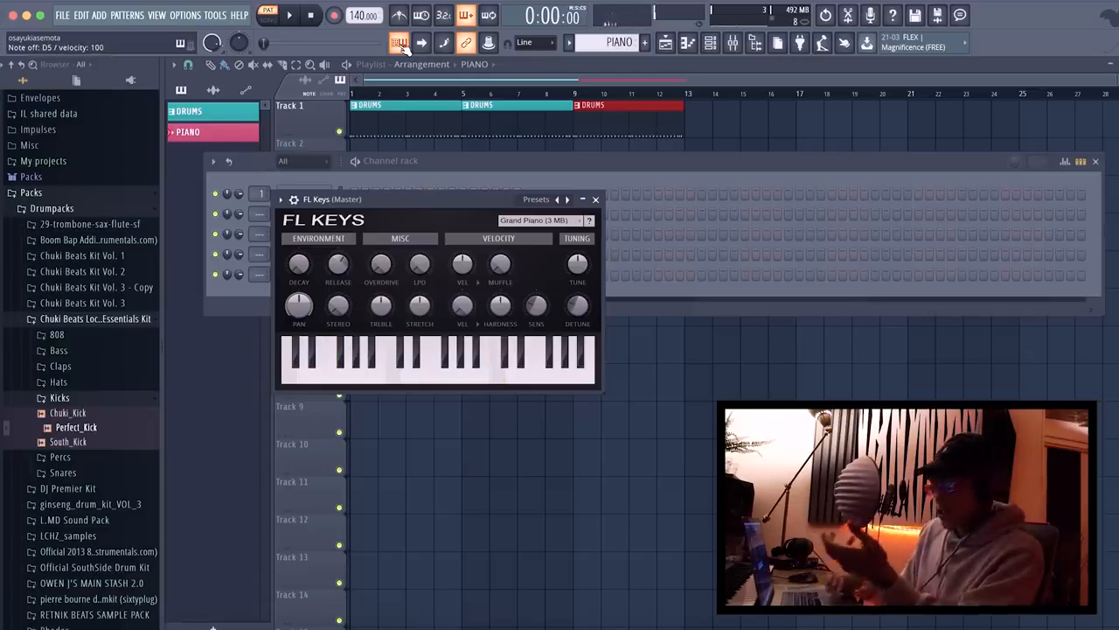
{"action": "left_click", "coordinate": [401, 45]}
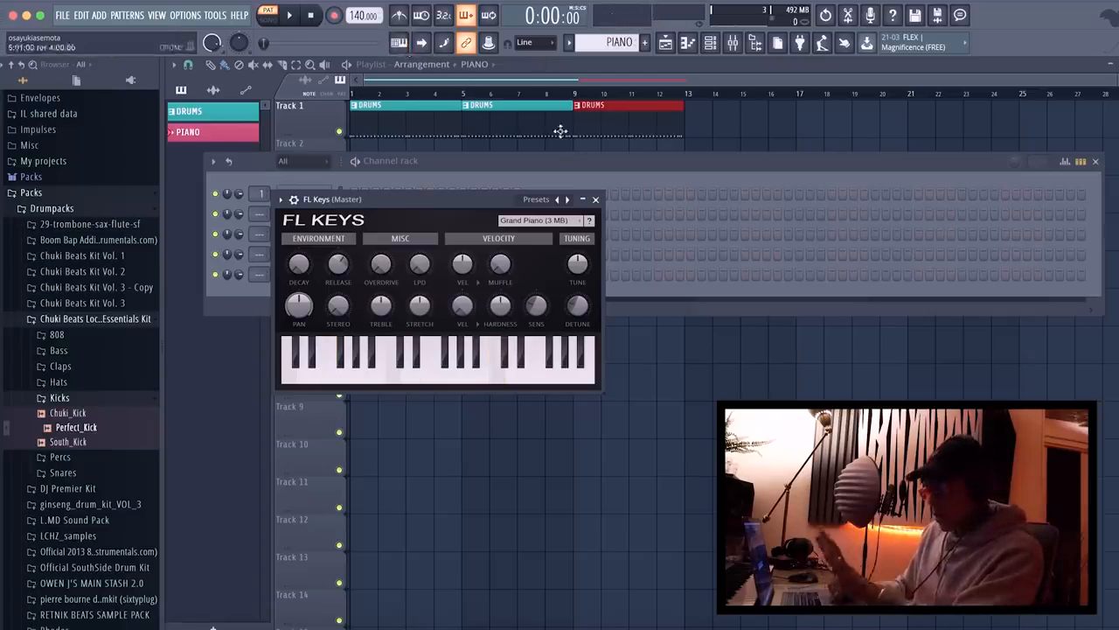
{"action": "left_click", "coordinate": [595, 199]}
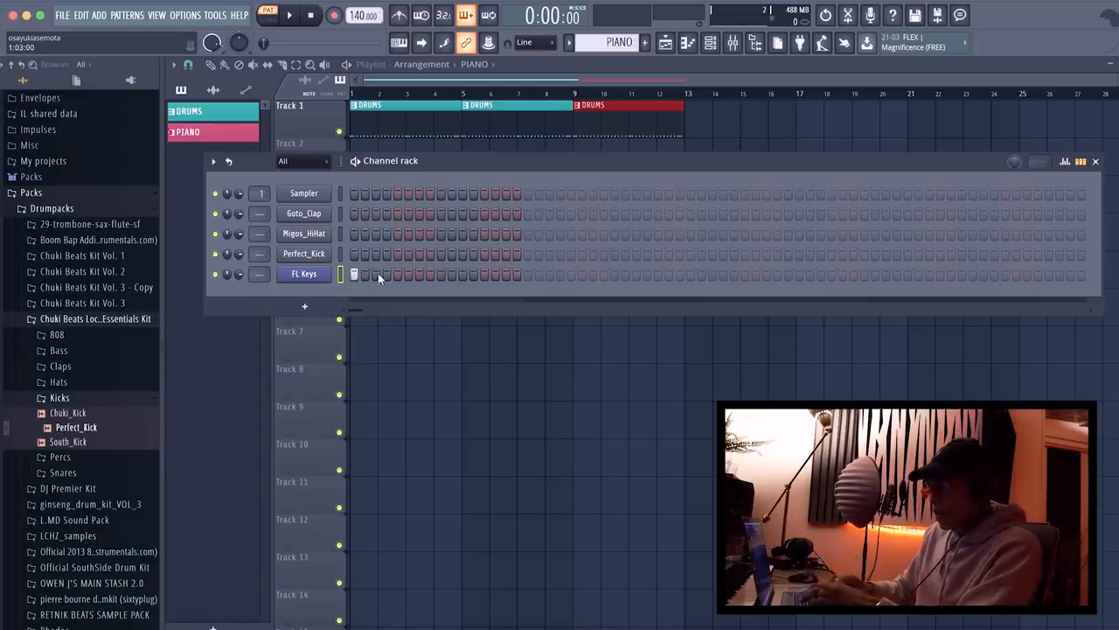
Try FL Keys hits on steps 1, 5 and 9 to 27 by ear, and cut them from the channel.
{"action": "key", "text": "space"}
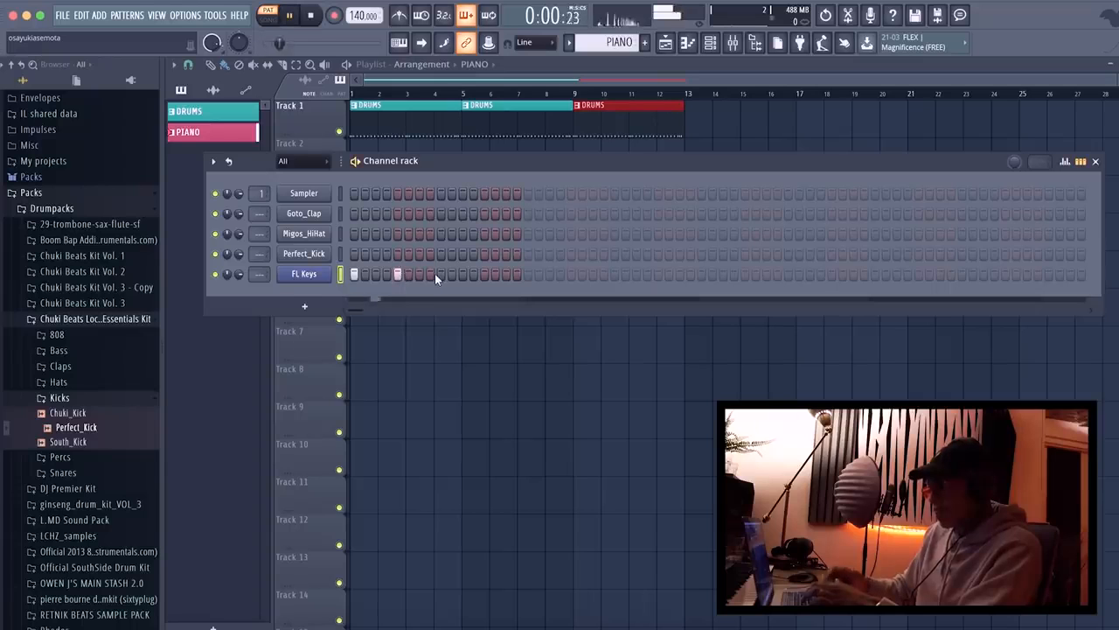
{"action": "key", "text": "space"}
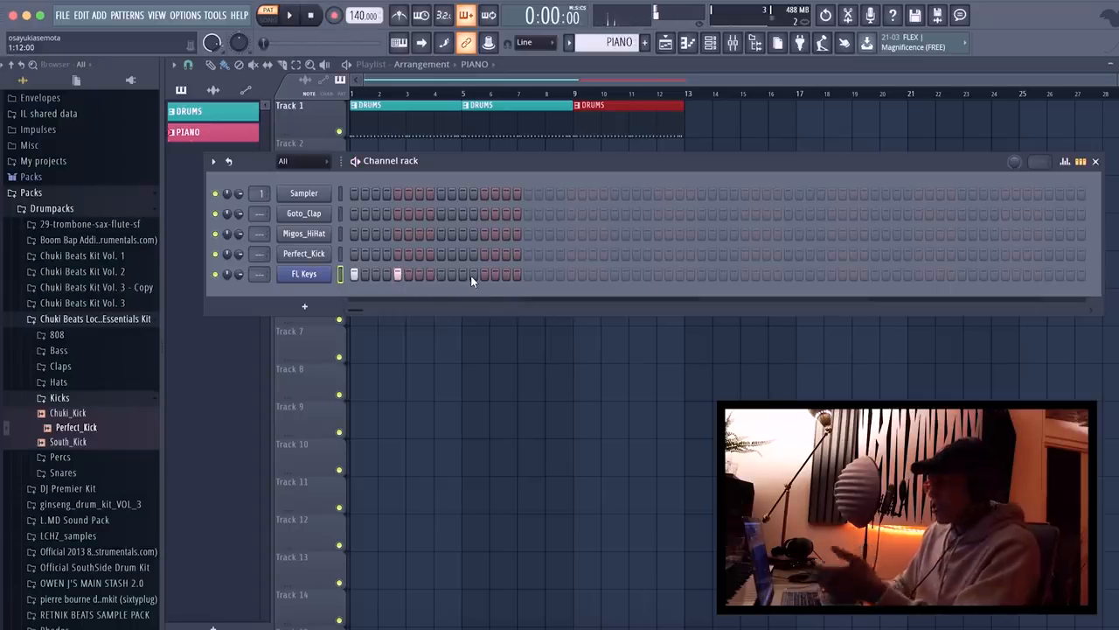
{"action": "left_click_drag", "start_coordinate": [441, 275], "coordinate": [635, 278]}
{"action": "key", "text": "space"}
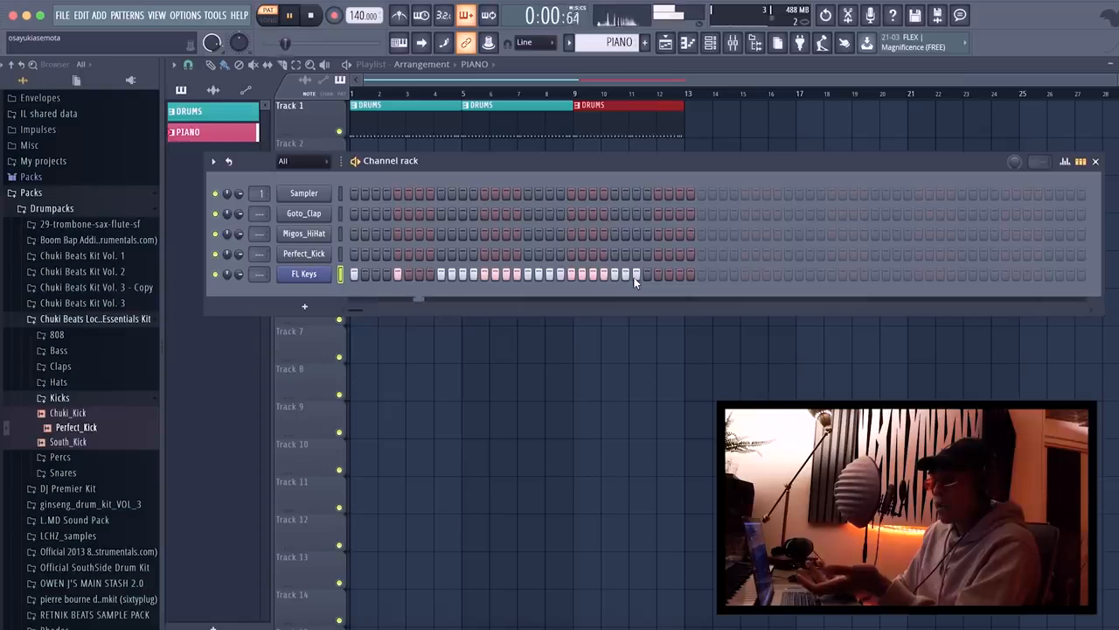
{"action": "key", "text": "space"}
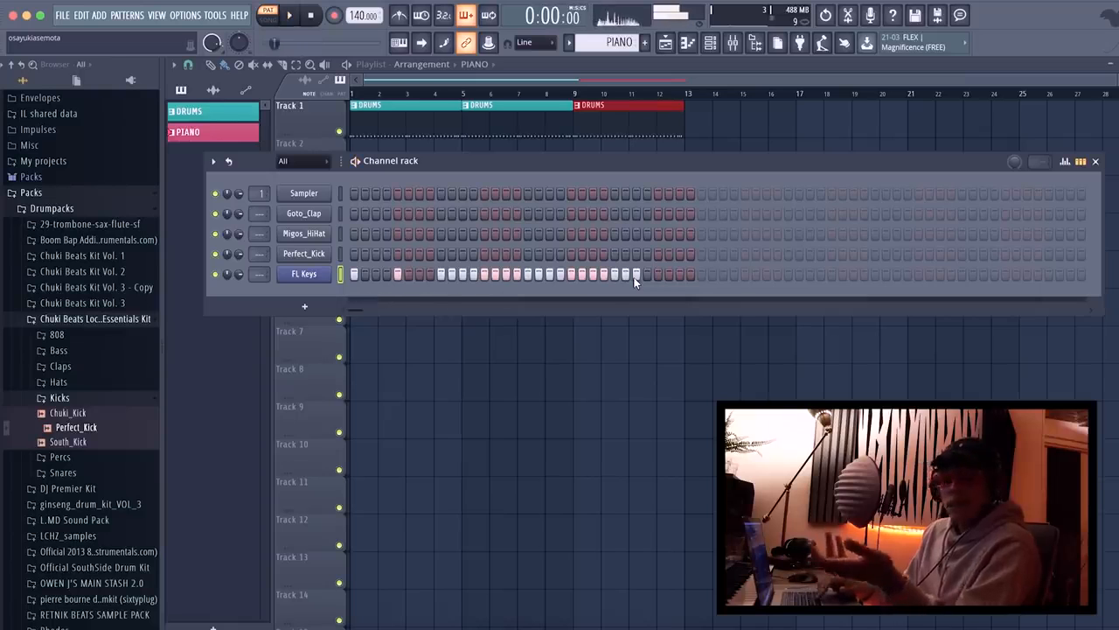
{"action": "right_click", "coordinate": [325, 273]}
{"action": "left_click", "coordinate": [485, 273]}
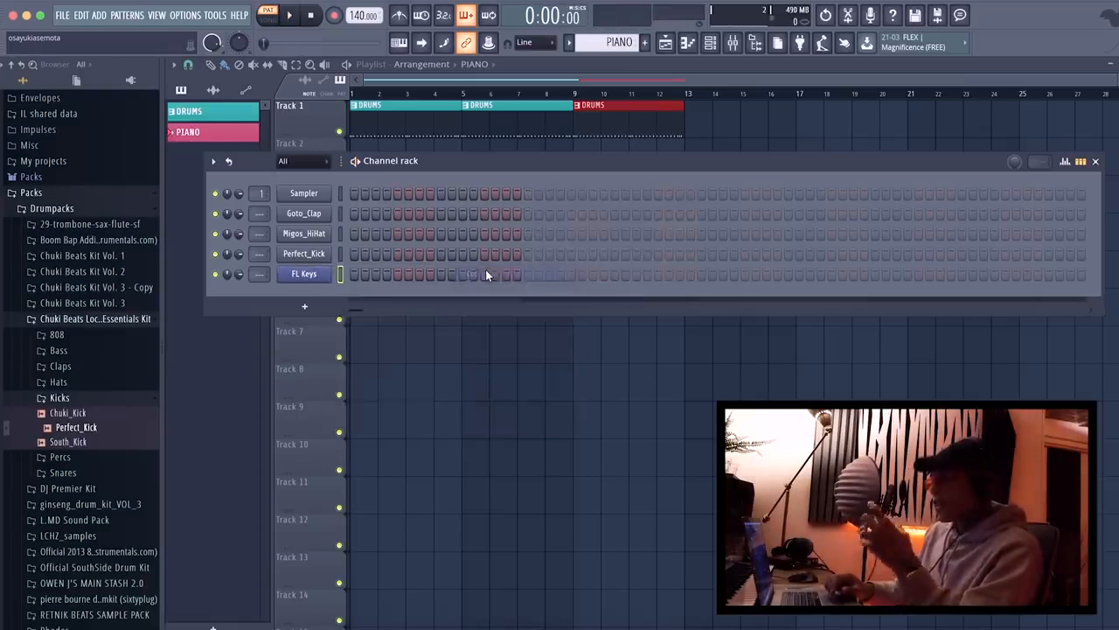
Open the piano roll for the FL Keys channel and sound a run of its keys.
{"action": "right_click", "coordinate": [322, 275]}
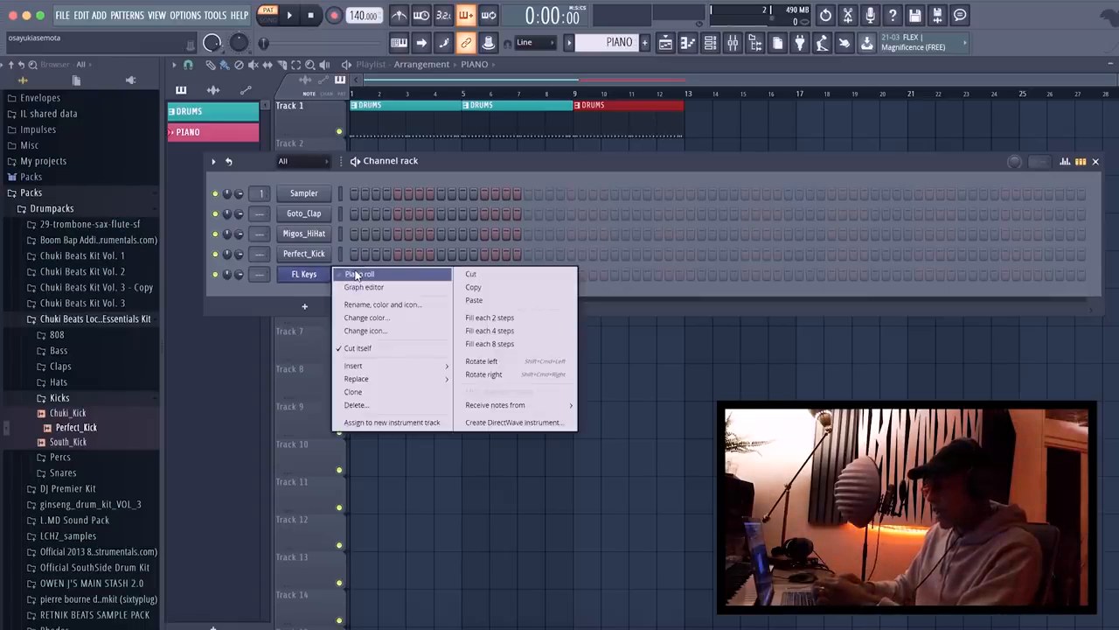
{"action": "left_click", "coordinate": [356, 276]}
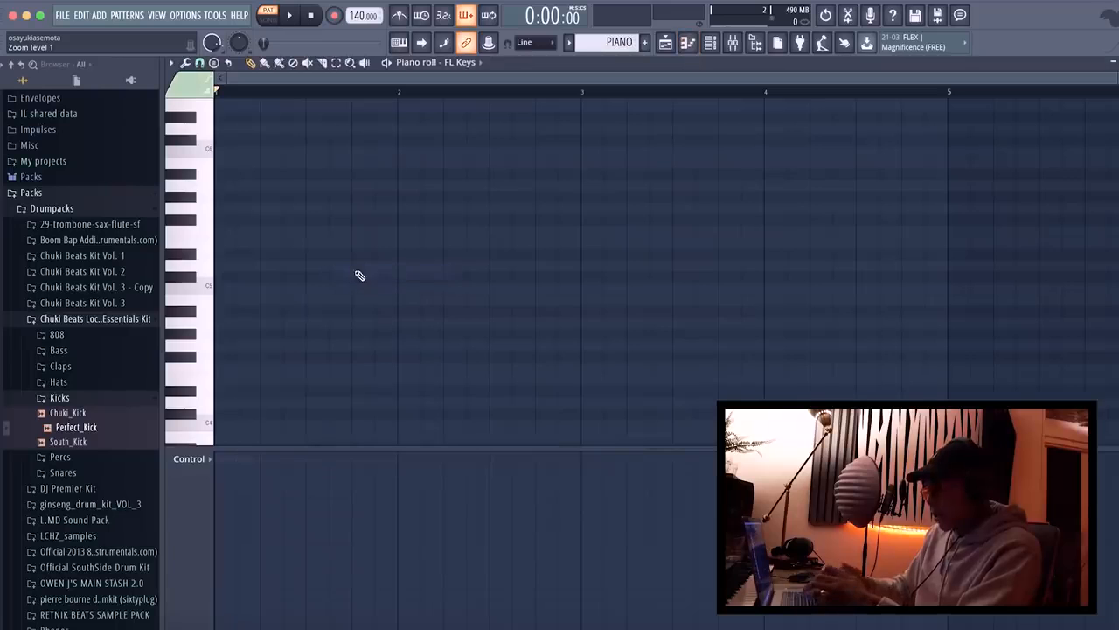
{"action": "left_click", "coordinate": [689, 45]}
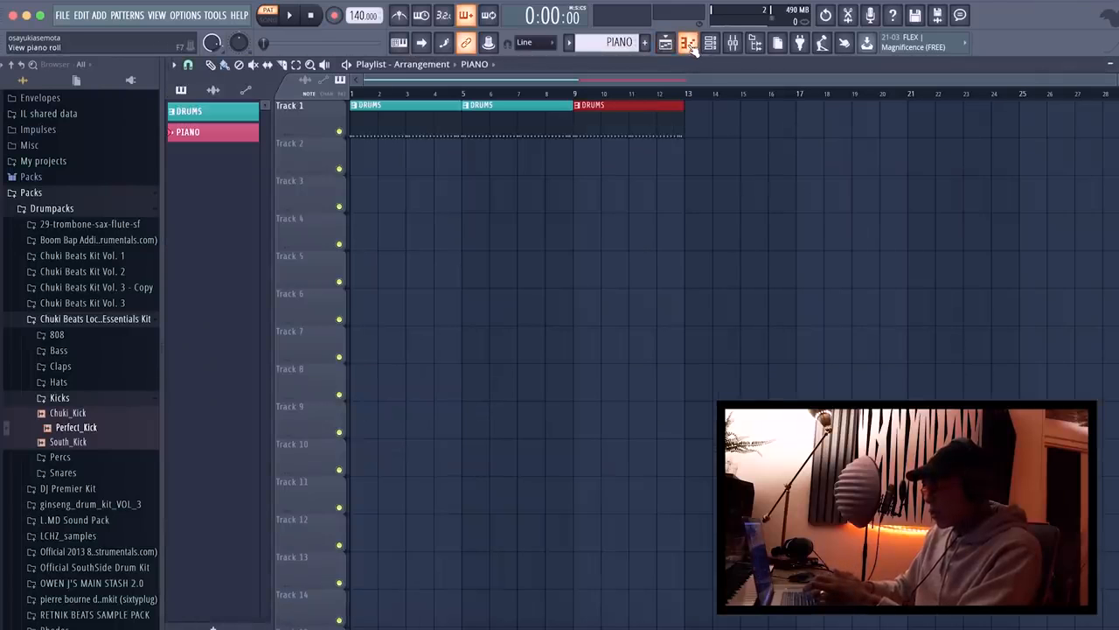
{"action": "left_click", "coordinate": [689, 44]}
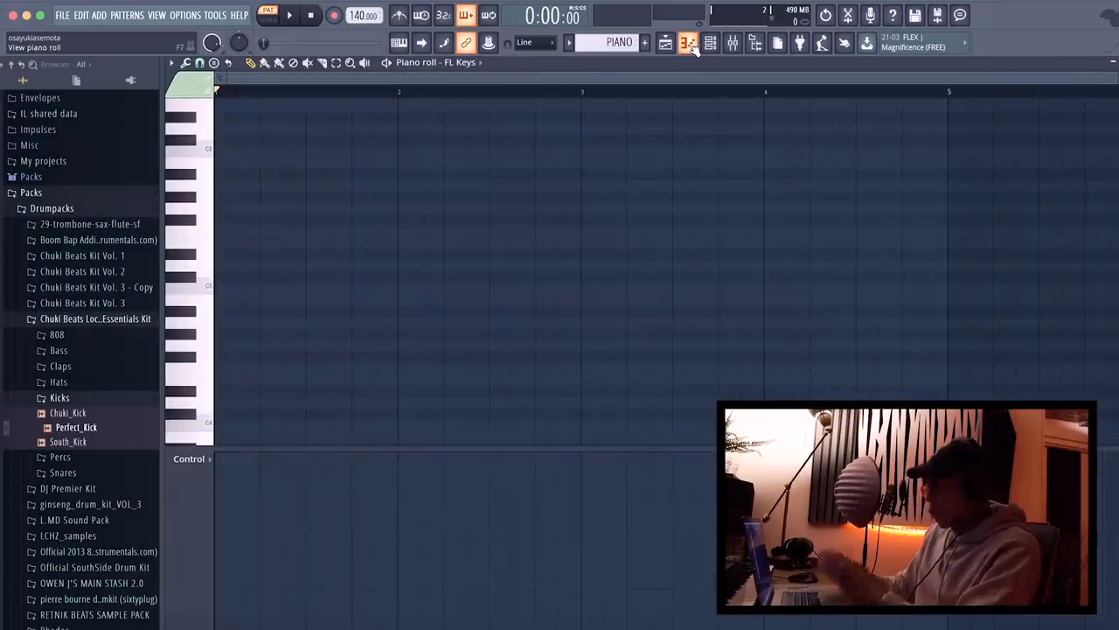
{"action": "left_click", "coordinate": [473, 68]}
{"action": "left_click", "coordinate": [470, 140]}
{"action": "left_click_drag", "start_coordinate": [201, 187], "coordinate": [199, 286]}
Switch the piano roll to the Perfect_Kick channel and back to FL Keys.
{"action": "left_click", "coordinate": [453, 63]}
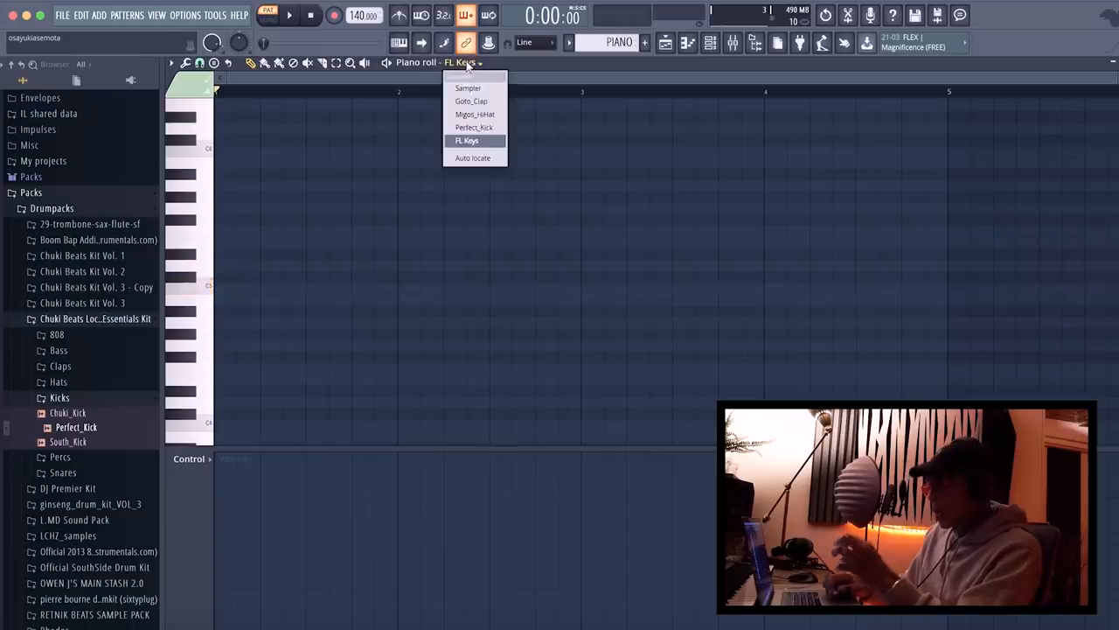
{"action": "left_click", "coordinate": [487, 130]}
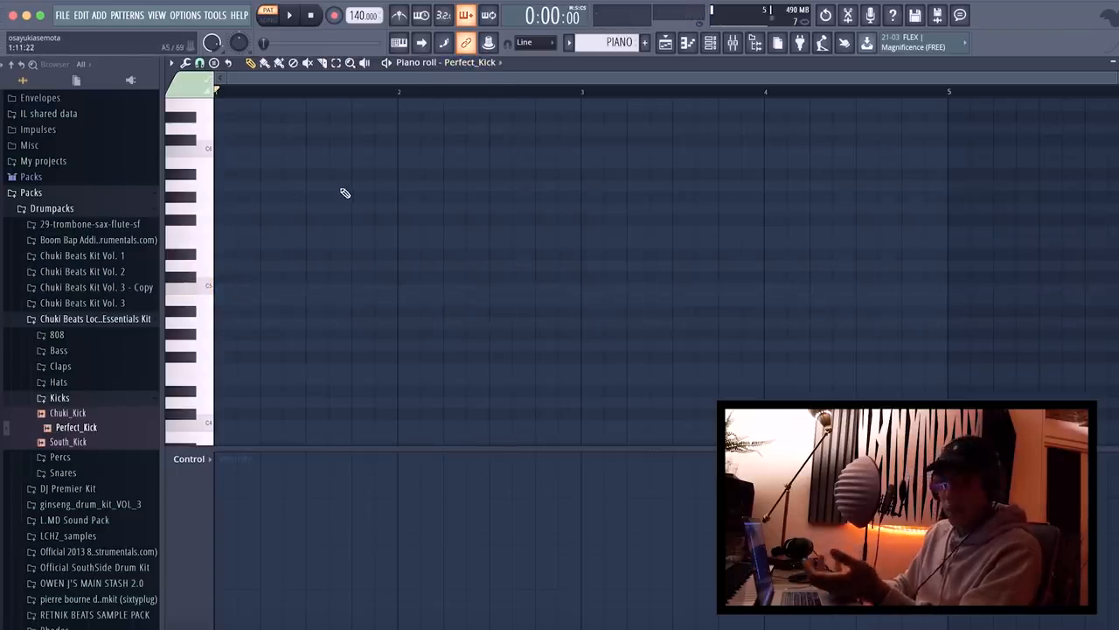
{"action": "left_click", "coordinate": [494, 63]}
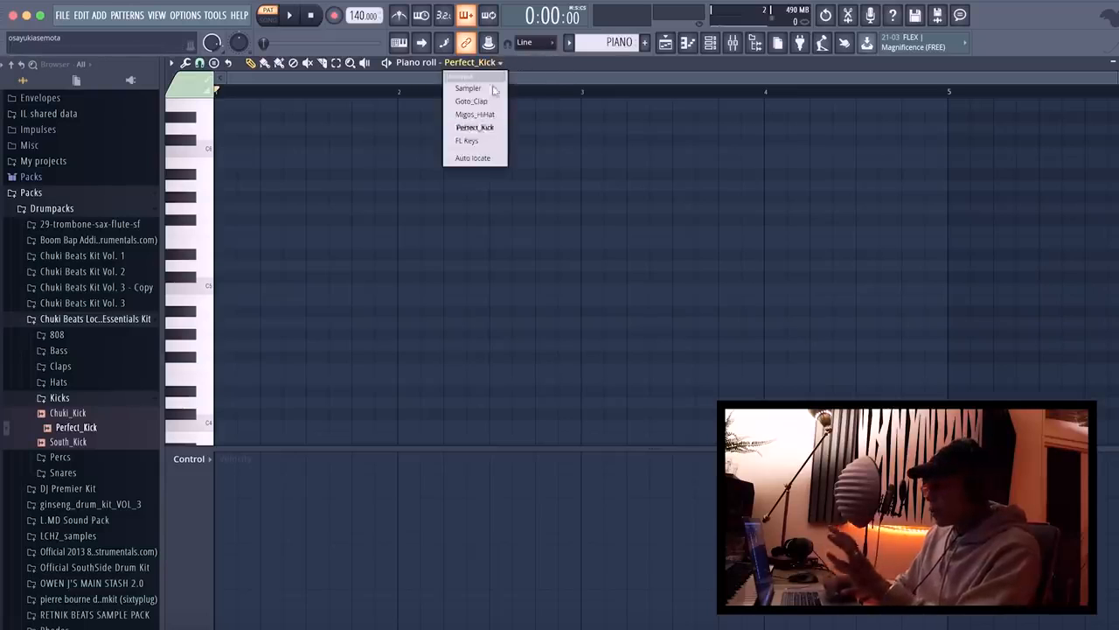
{"action": "left_click", "coordinate": [467, 141]}
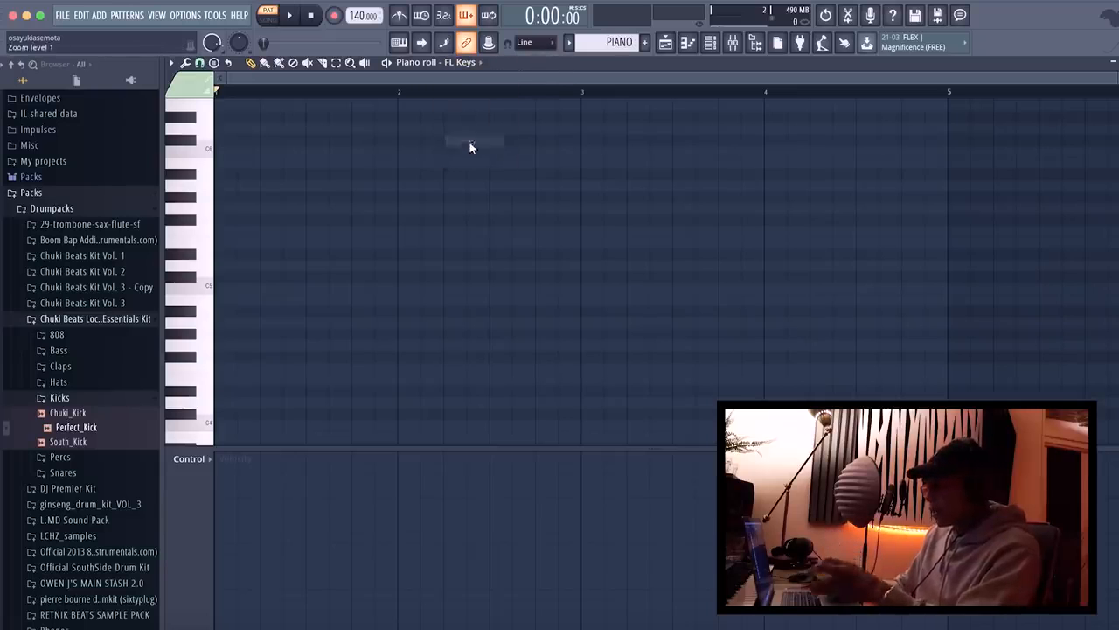
Turn on the metronome and enter a half-bar A4 note at the start of bar 1 in the FL Keys piano roll.
{"action": "left_click", "coordinate": [407, 18]}
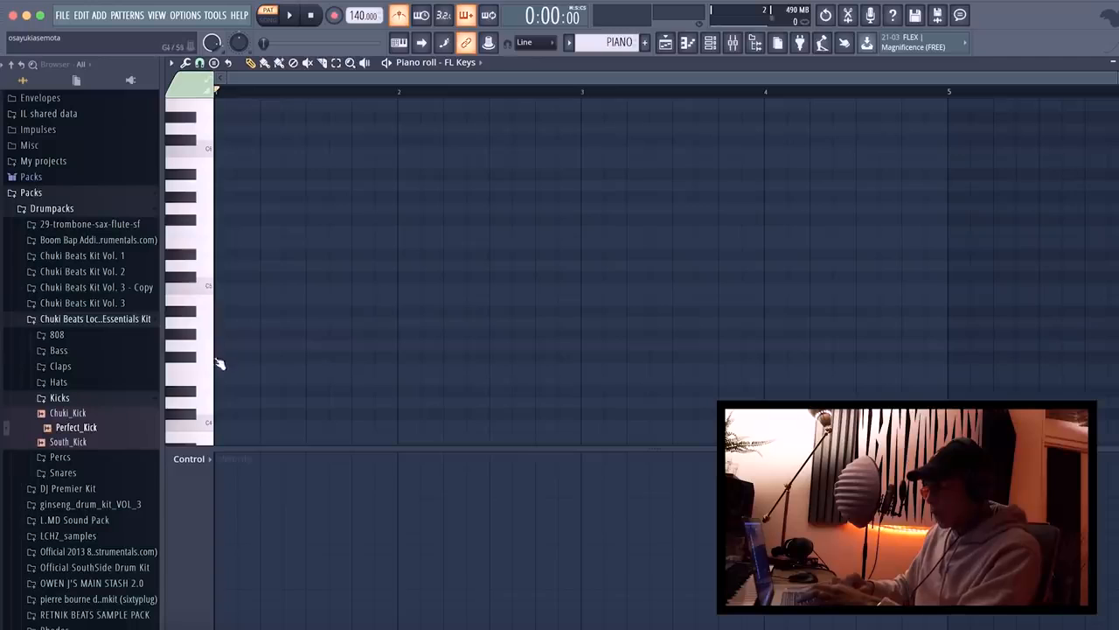
{"action": "left_click", "coordinate": [188, 326]}
{"action": "left_click", "coordinate": [210, 320]}
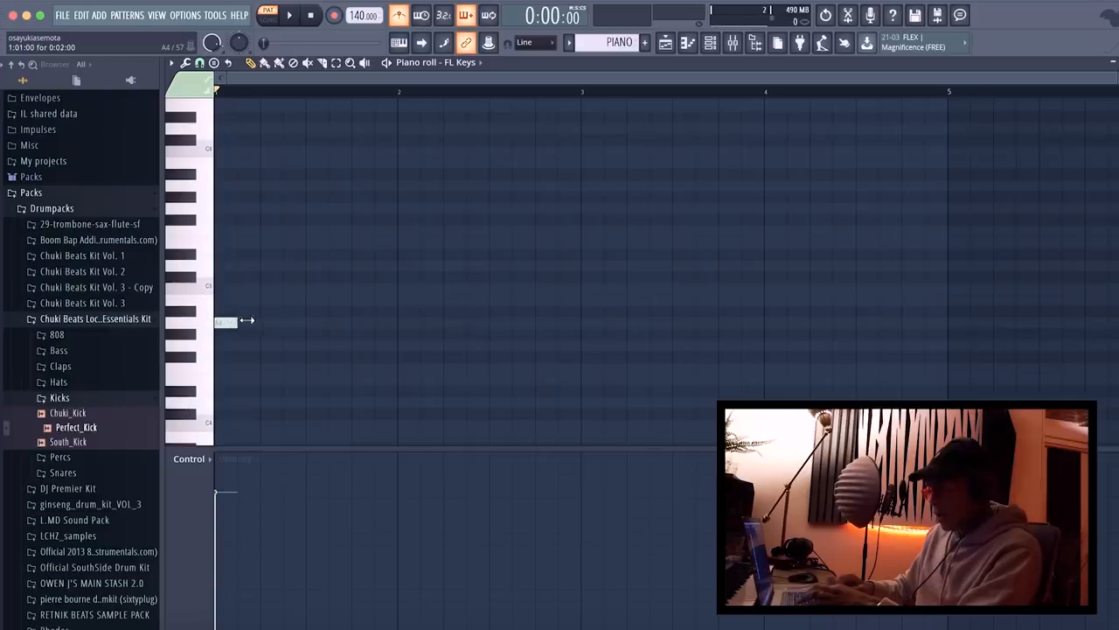
{"action": "key", "text": "space"}
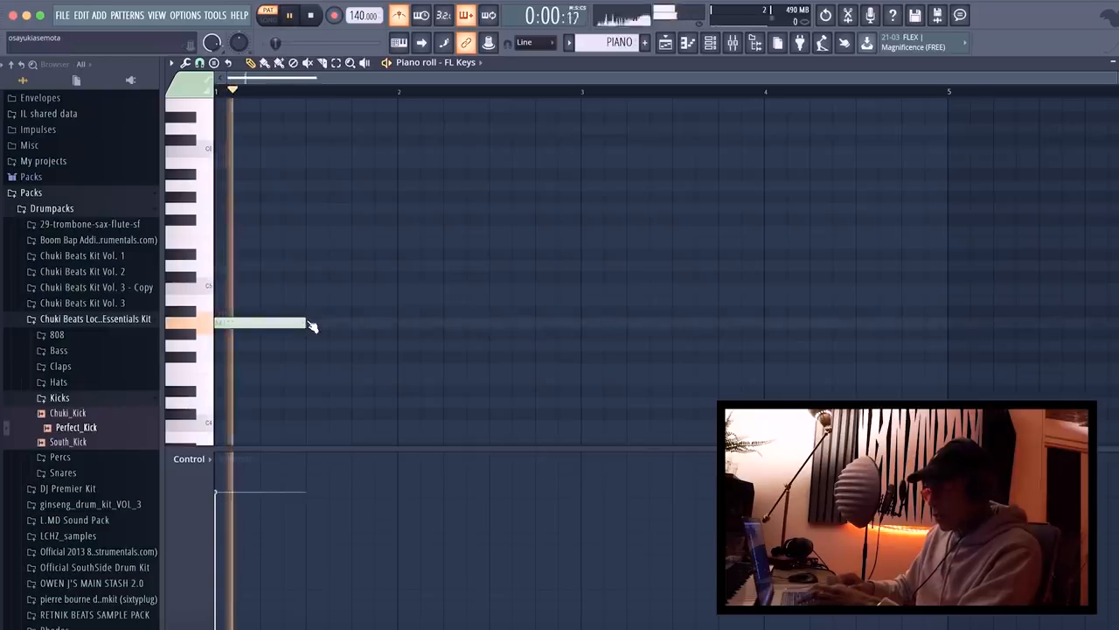
Add a half-bar A#4 note at the start of bar 2, followed by a half-bar D5 note.
{"action": "left_click", "coordinate": [397, 309]}
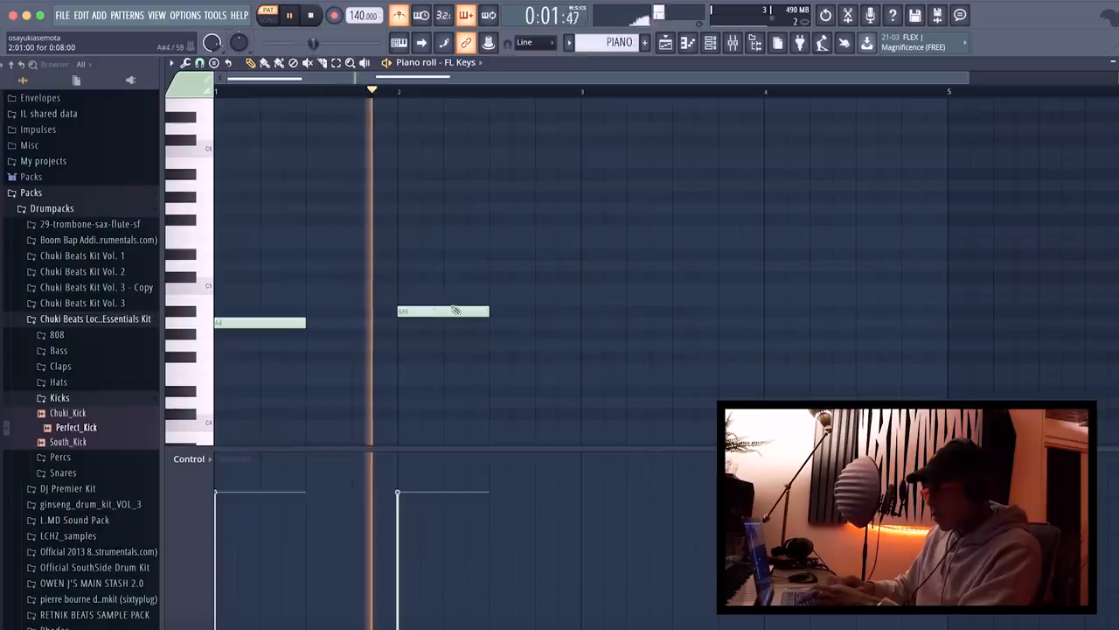
{"action": "key", "text": "space"}
{"action": "left_click_drag", "start_coordinate": [489, 256], "coordinate": [490, 271]}
{"action": "key", "text": "space"}
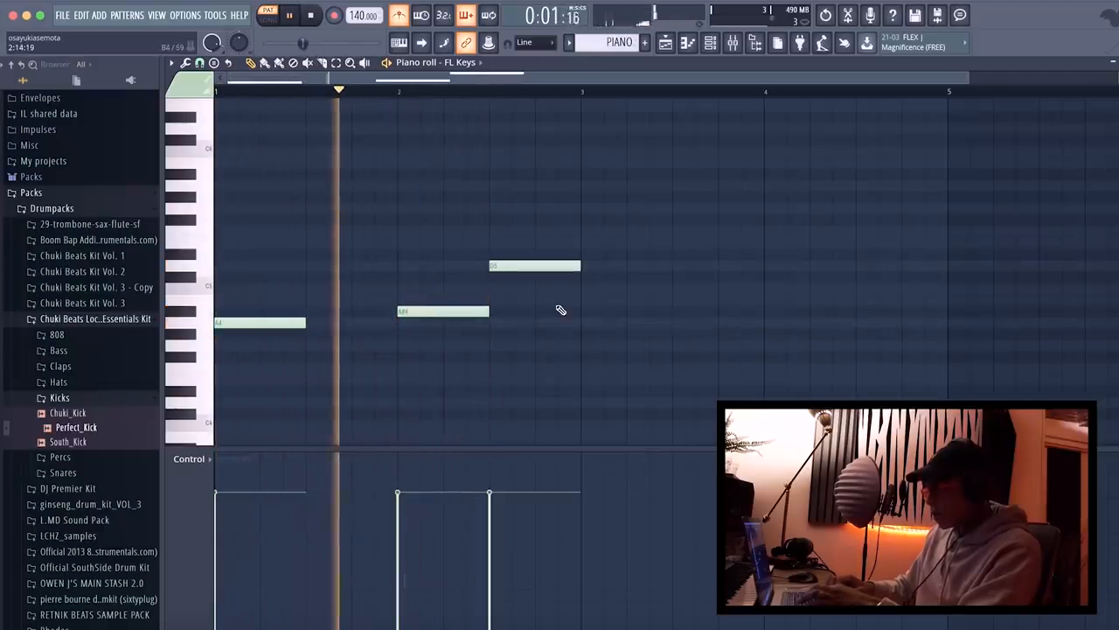
Repeat the phrase with a half-bar A4 at bar 3, then A#4 and D5 filling bar 4.
{"action": "left_click", "coordinate": [630, 322]}
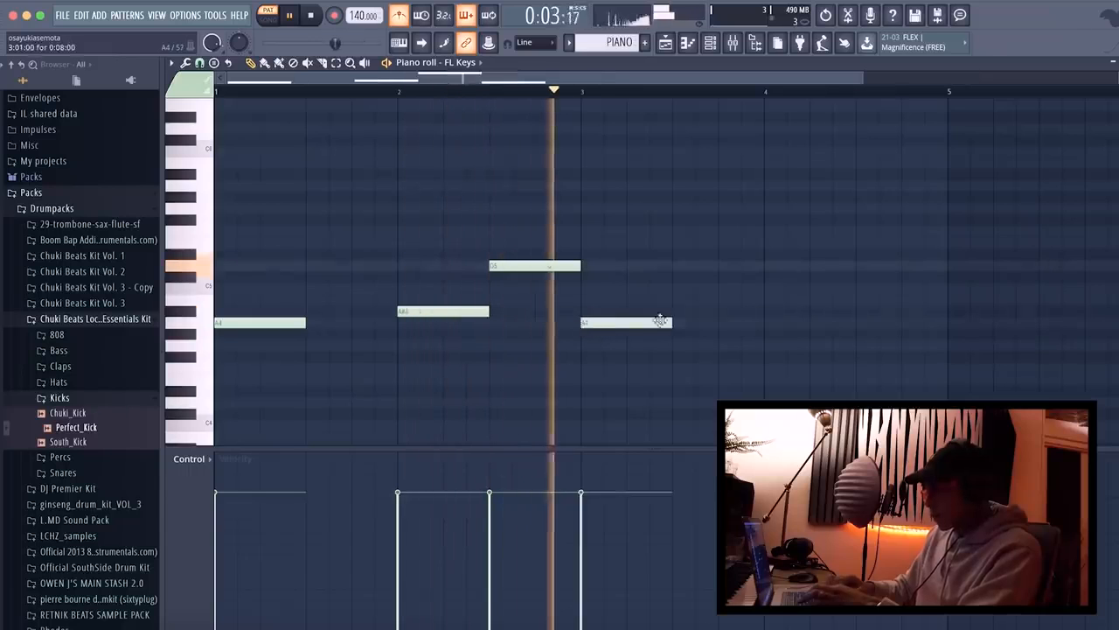
{"action": "left_click", "coordinate": [767, 311]}
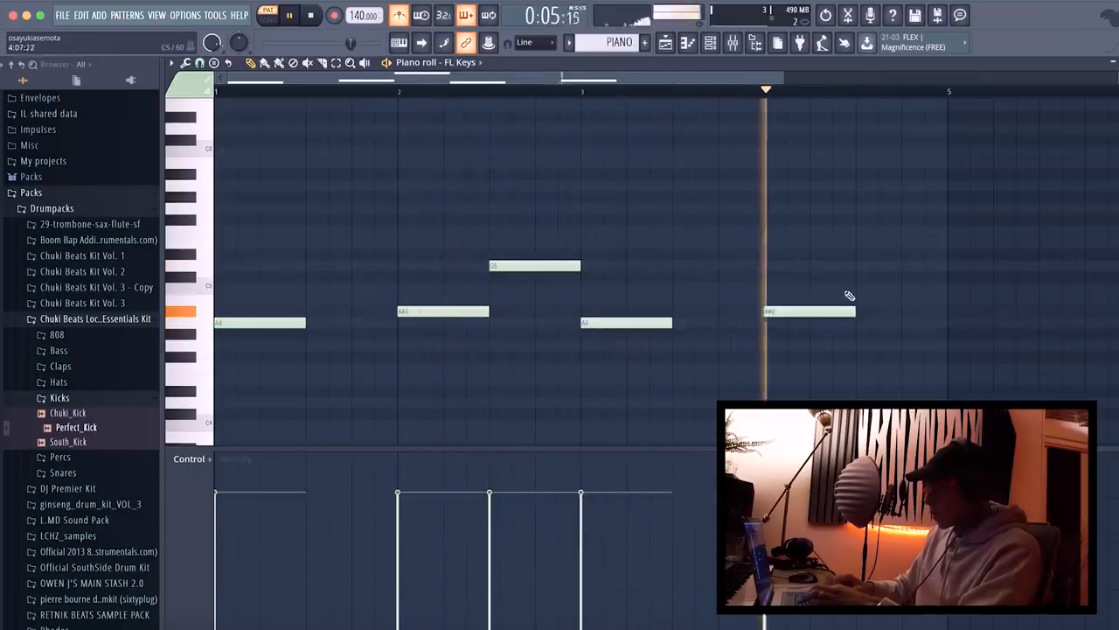
{"action": "left_click", "coordinate": [861, 265]}
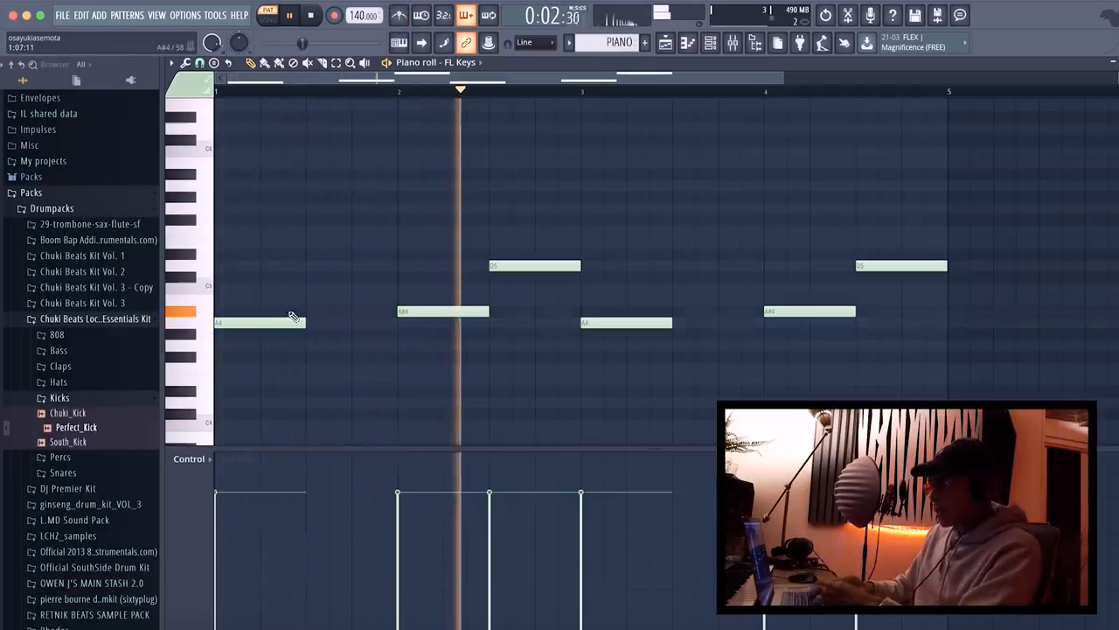
Add a half-bar D4 note beneath the A4 at the start of bar 1 and play it back.
{"action": "scroll", "coordinate": [293, 317], "scroll_direction": "down", "scroll_amount": 1}
{"action": "scroll", "coordinate": [293, 316], "scroll_direction": "down", "scroll_amount": 1}
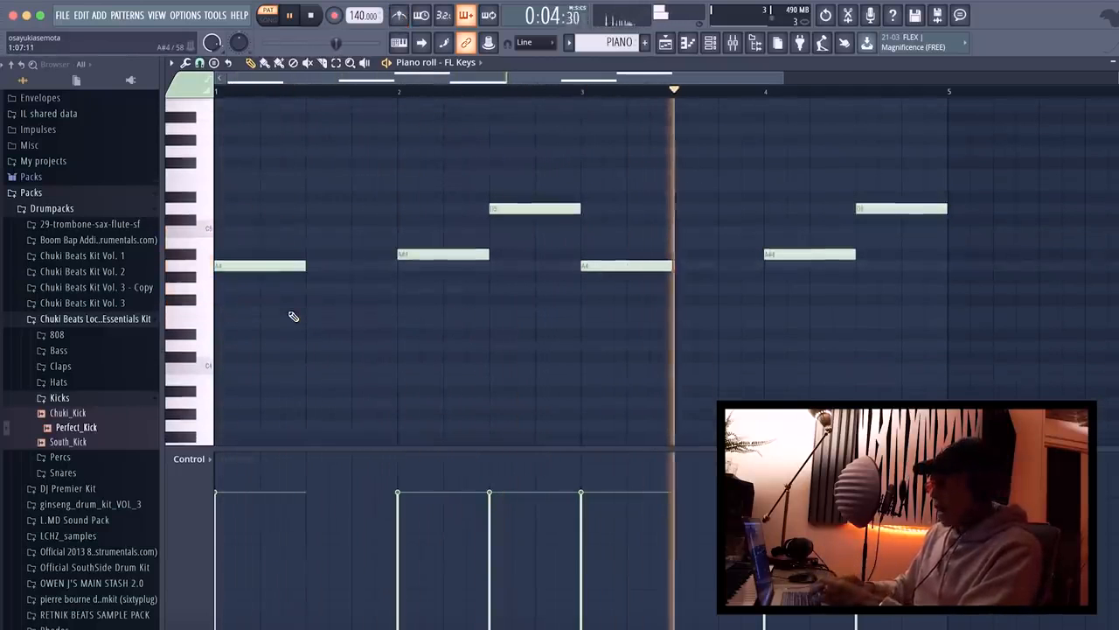
{"action": "key", "text": "space"}
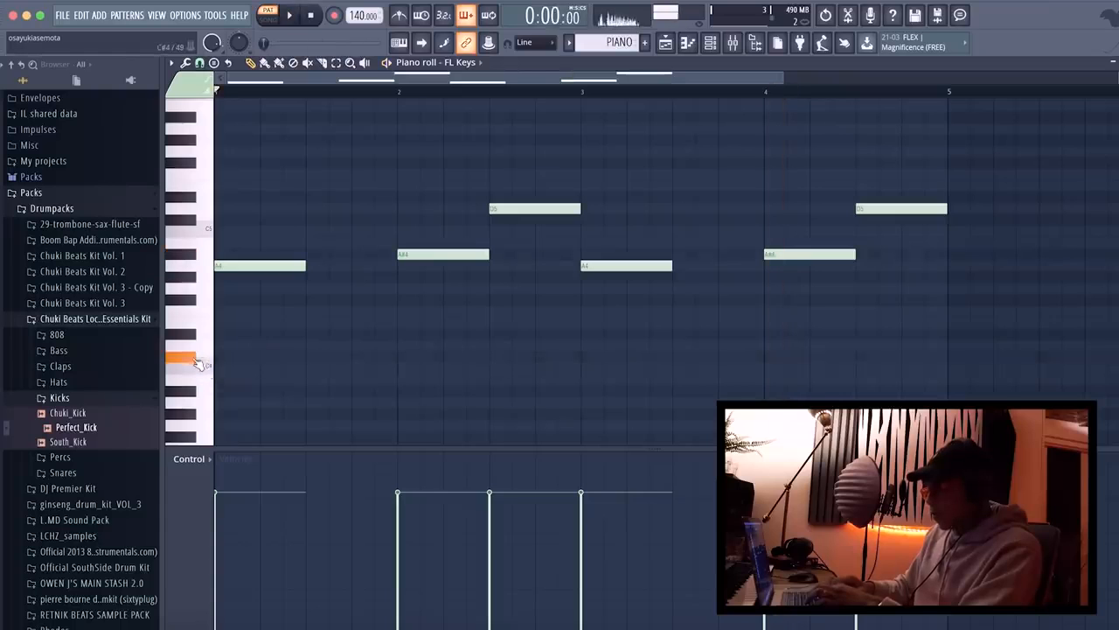
{"action": "left_click", "coordinate": [219, 346]}
{"action": "key", "text": "space"}
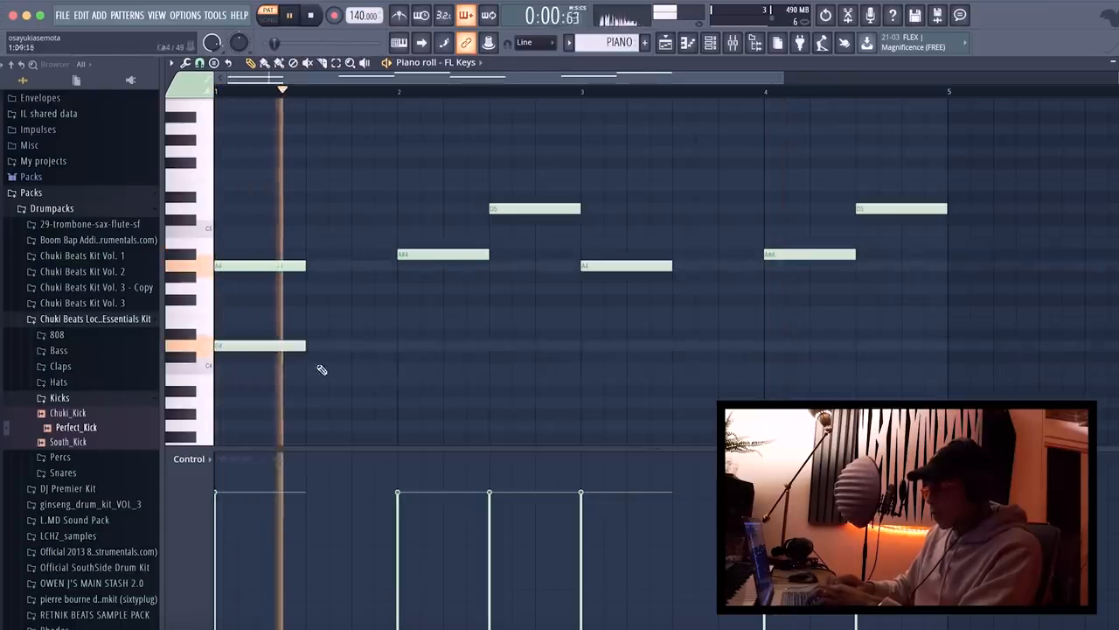
Add a half-bar D#4 beneath the A#4 in bar 2 and a half-bar C4 beneath the D5.
{"action": "left_click", "coordinate": [402, 334]}
{"action": "key", "text": "space"}
{"action": "left_click", "coordinate": [492, 356]}
{"action": "left_click_drag", "start_coordinate": [493, 348], "coordinate": [492, 368]}
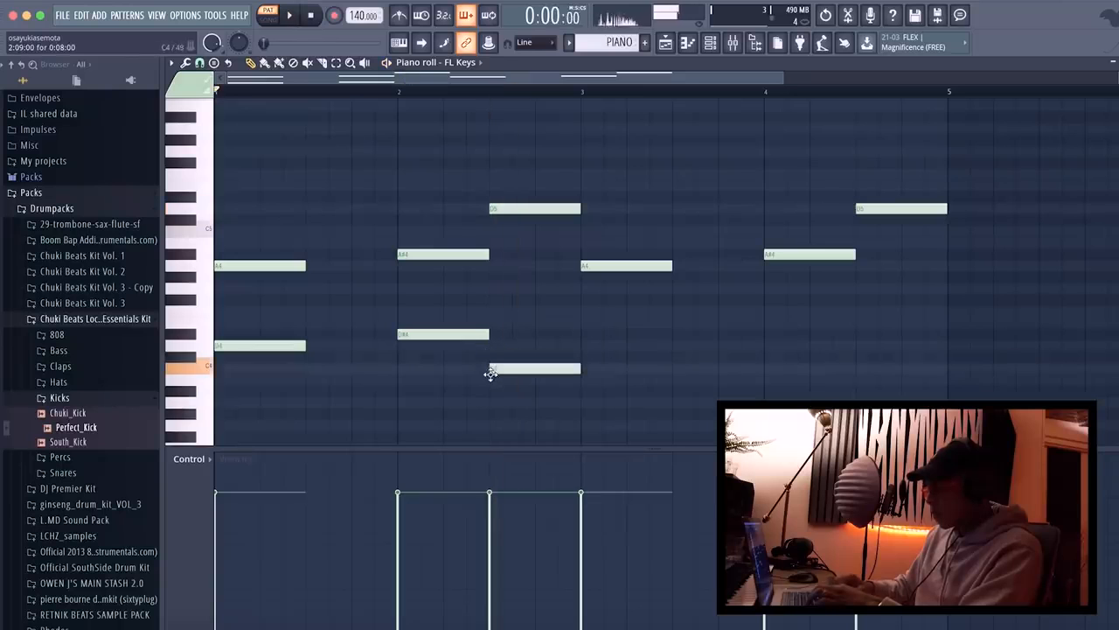
{"action": "key", "text": "space"}
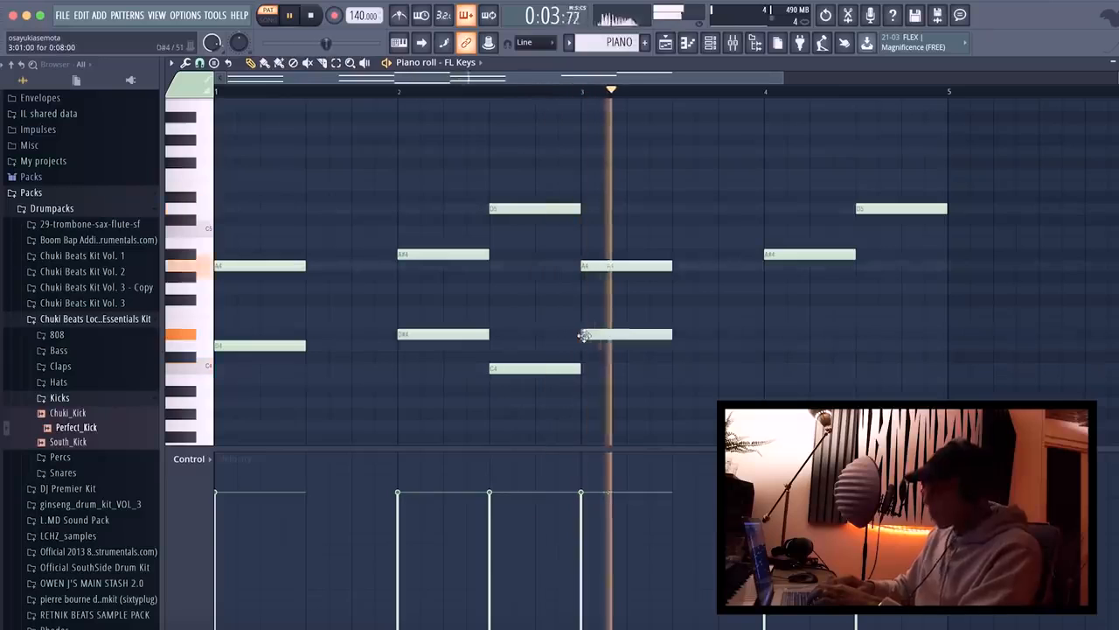
Complete the lower line with a D4 at bar 3, then D#4 and C4 beneath the two notes of bar 4.
{"action": "left_click", "coordinate": [588, 345]}
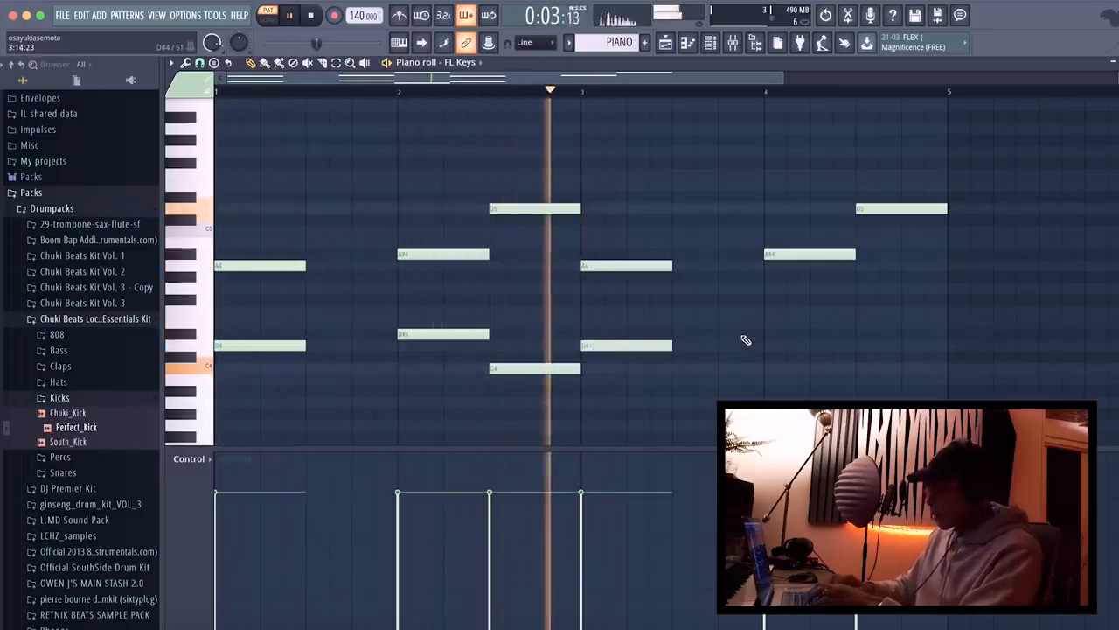
{"action": "left_click", "coordinate": [770, 335]}
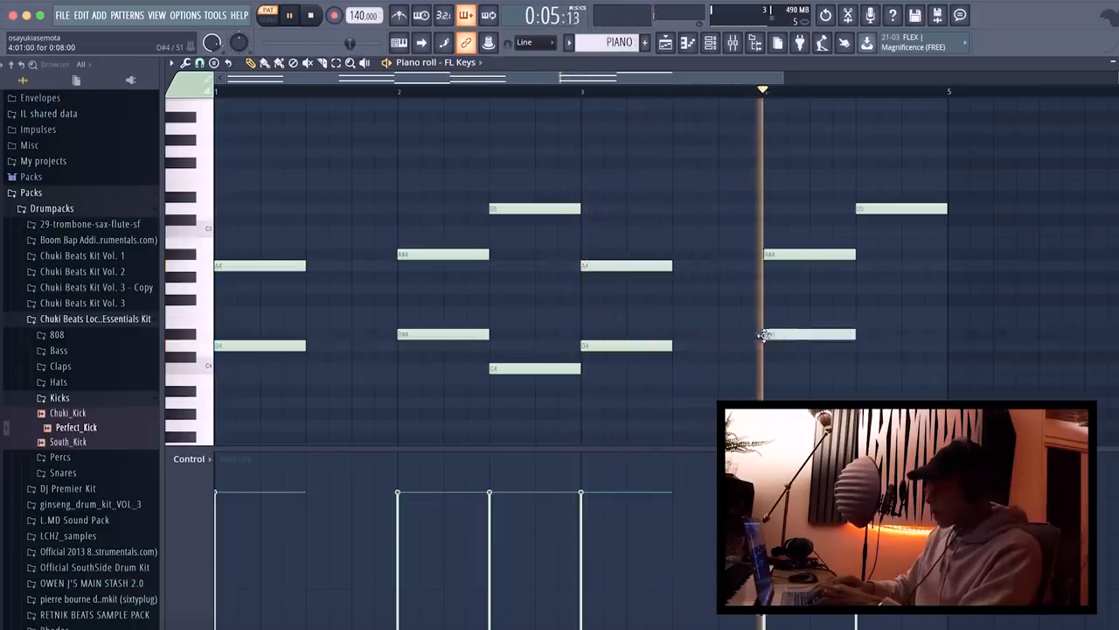
{"action": "left_click", "coordinate": [864, 367]}
{"action": "key", "text": "space"}
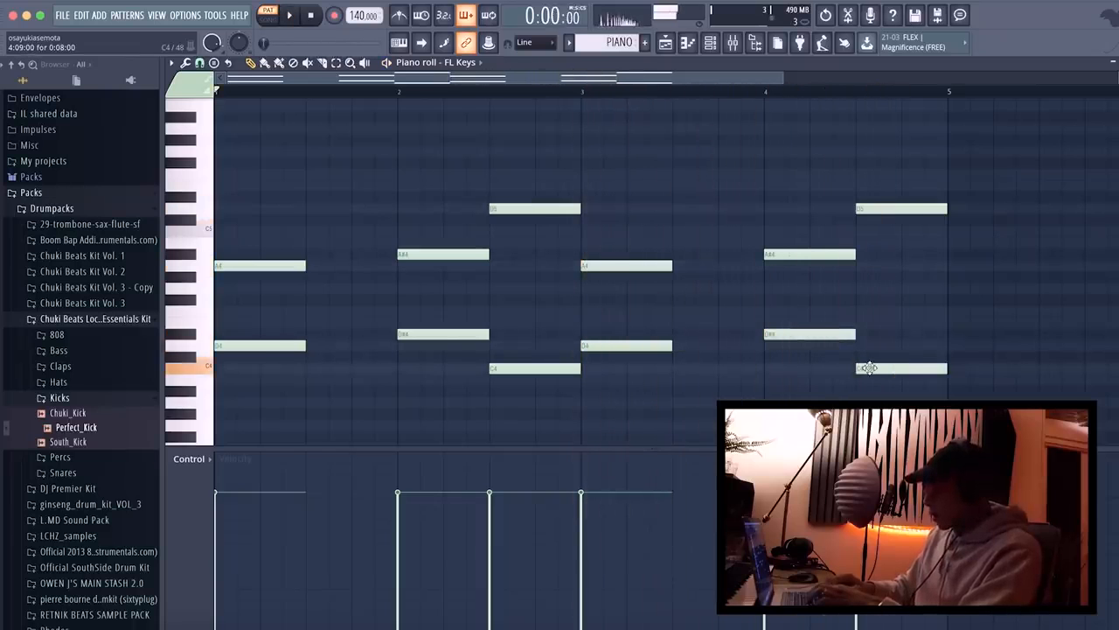
Shorten the C4 notes in bars 2 and 4 to cover only the last quarter of each bar, and play the pattern.
{"action": "key", "text": "space"}
{"action": "mouse_move", "coordinate": [555, 369]}
{"action": "left_mouse_down"}
{"action": "mouse_move", "coordinate": [600, 368]}
{"action": "mouse_move", "coordinate": [546, 368]}
{"action": "mouse_move", "coordinate": [576, 365]}
{"action": "left_mouse_up"}
{"action": "left_click_drag", "start_coordinate": [922, 367], "coordinate": [967, 364]}
{"action": "key", "text": "space"}
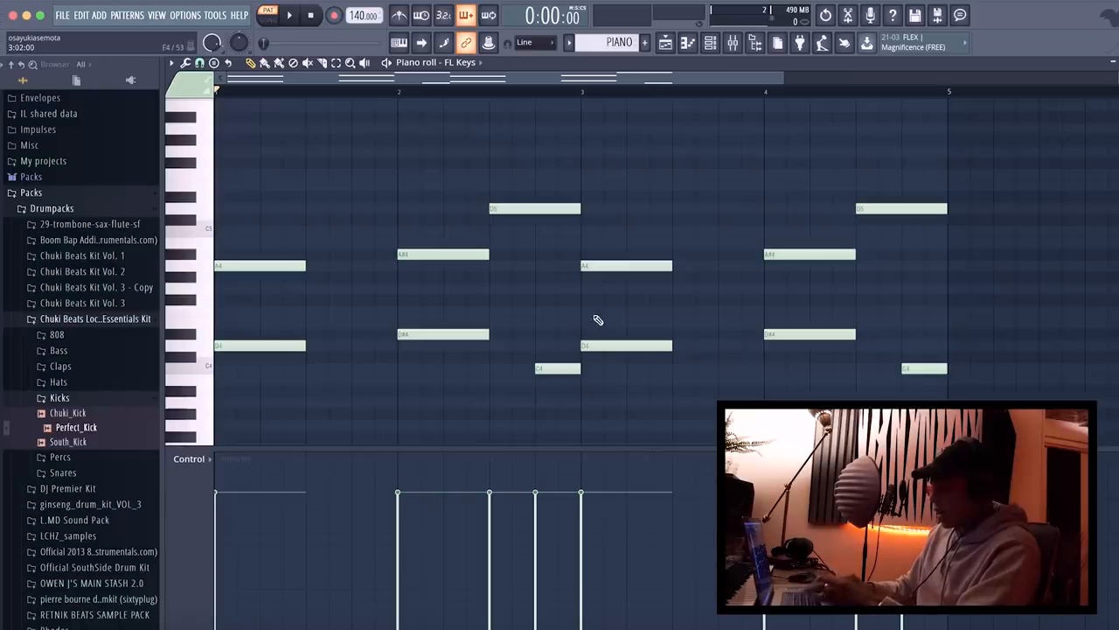
{"action": "scroll", "coordinate": [598, 320], "scroll_direction": "down", "scroll_amount": 2}
{"action": "key", "text": "space"}
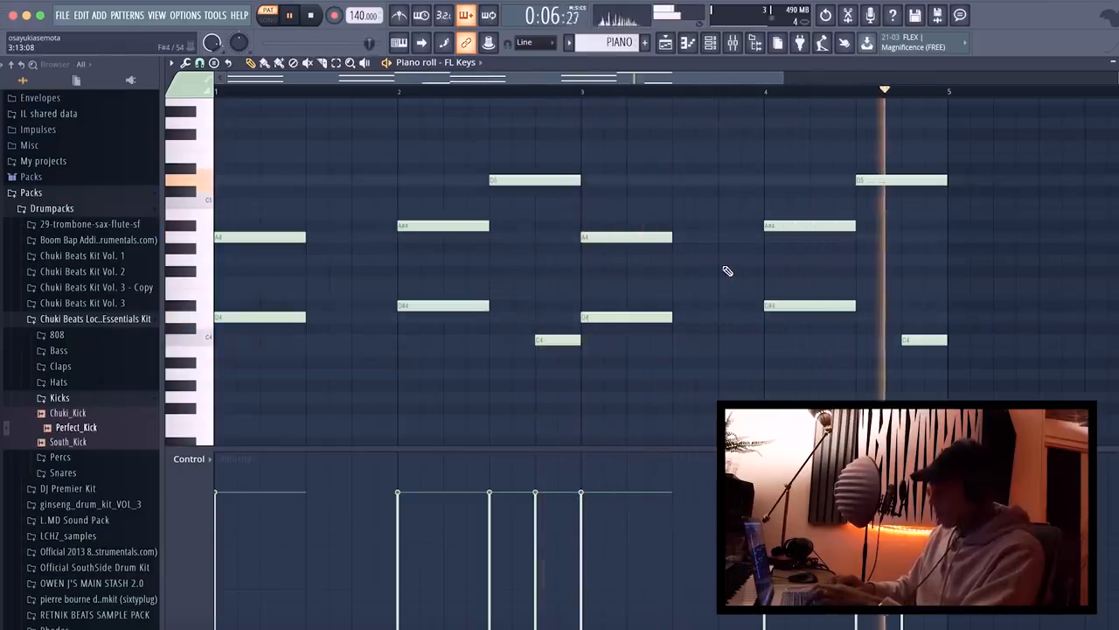
{"action": "key", "text": "space"}
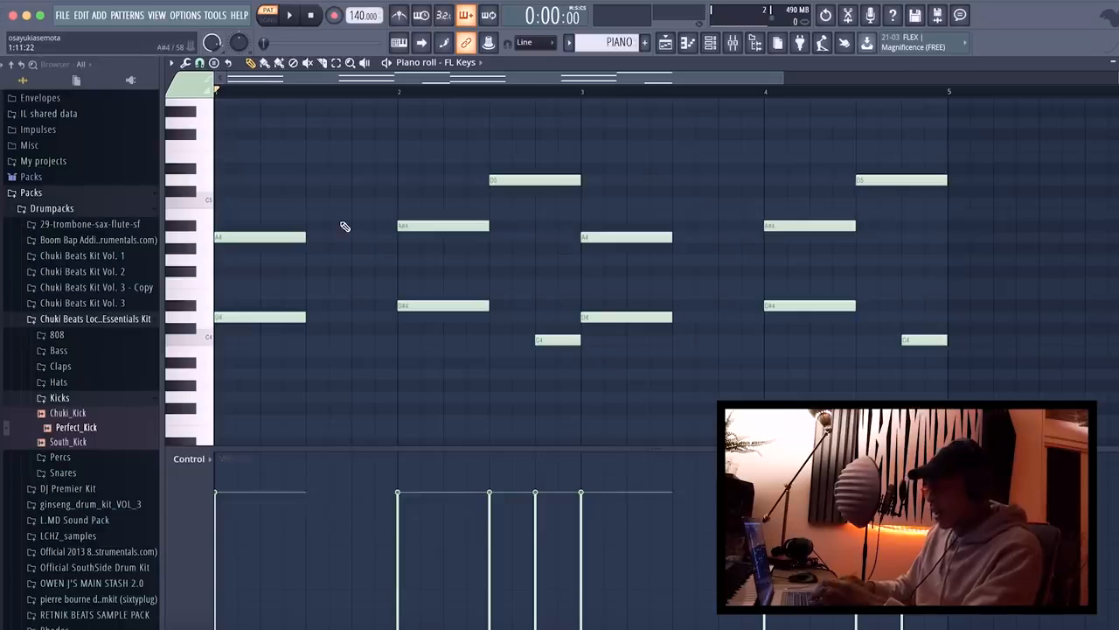
Fill the second half of bar 1 with a quarter-bar A5 note followed by a quarter-bar A#5 note.
{"action": "scroll", "coordinate": [342, 225], "scroll_direction": "up", "scroll_amount": 3}
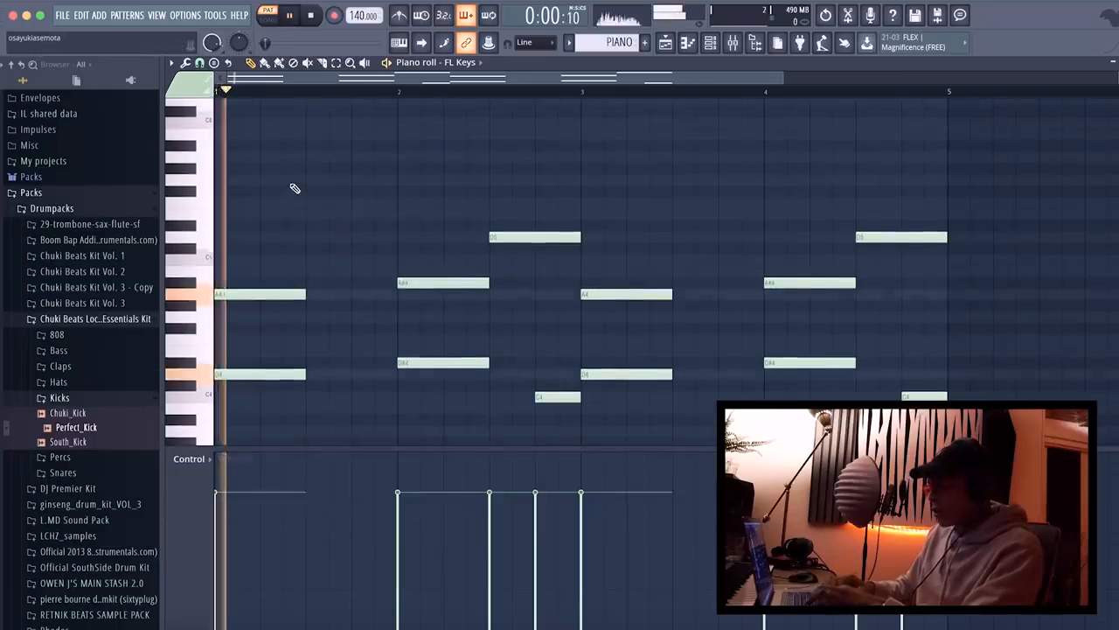
{"action": "left_click", "coordinate": [308, 158]}
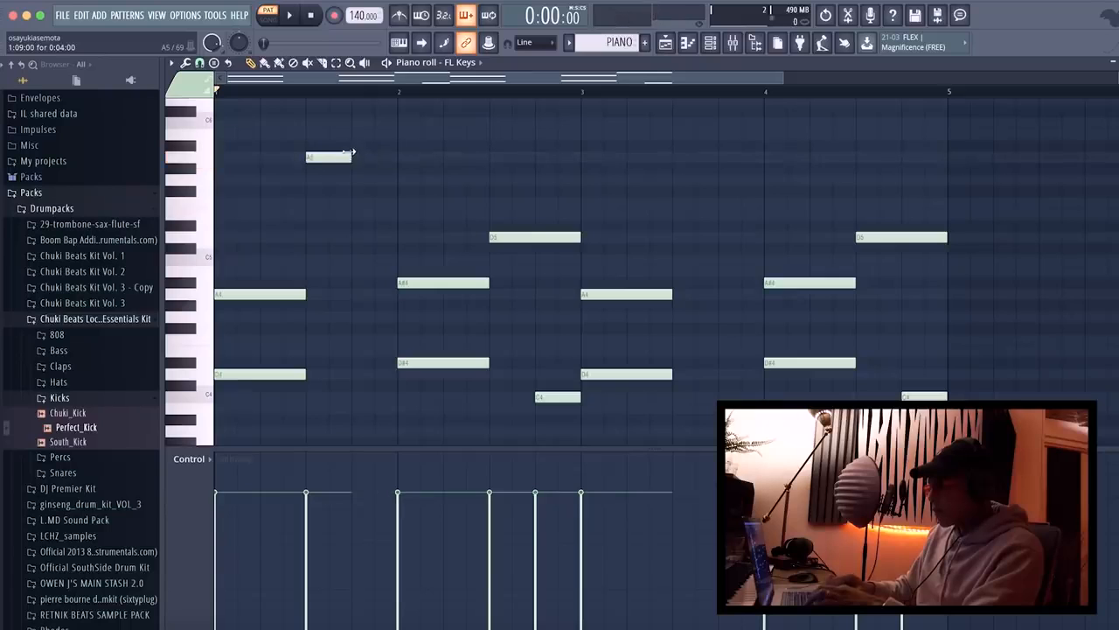
{"action": "left_click", "coordinate": [353, 146]}
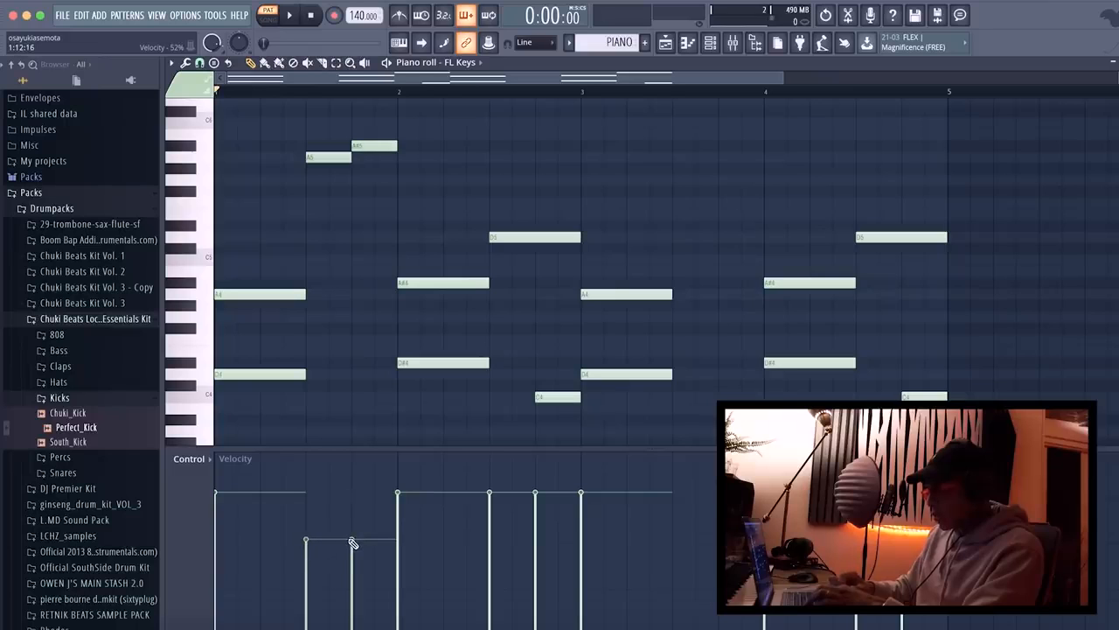
Adjust the velocities of the A5 and A#5 notes in bar 1 by ear, with the A#5 at about 70%.
{"action": "key", "text": "space"}
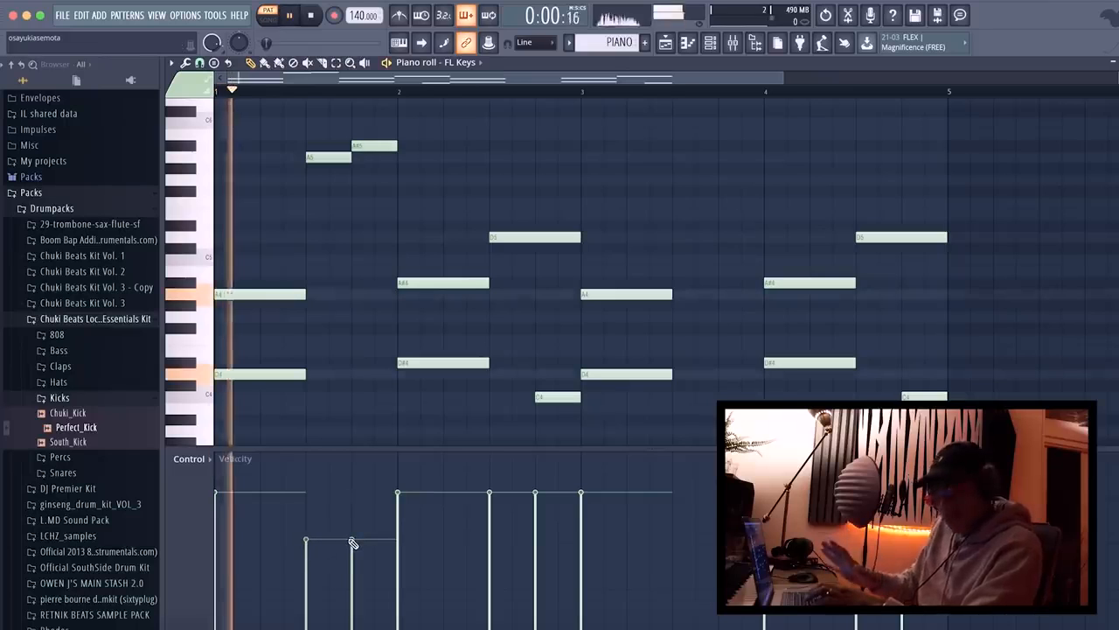
{"action": "key", "text": "space"}
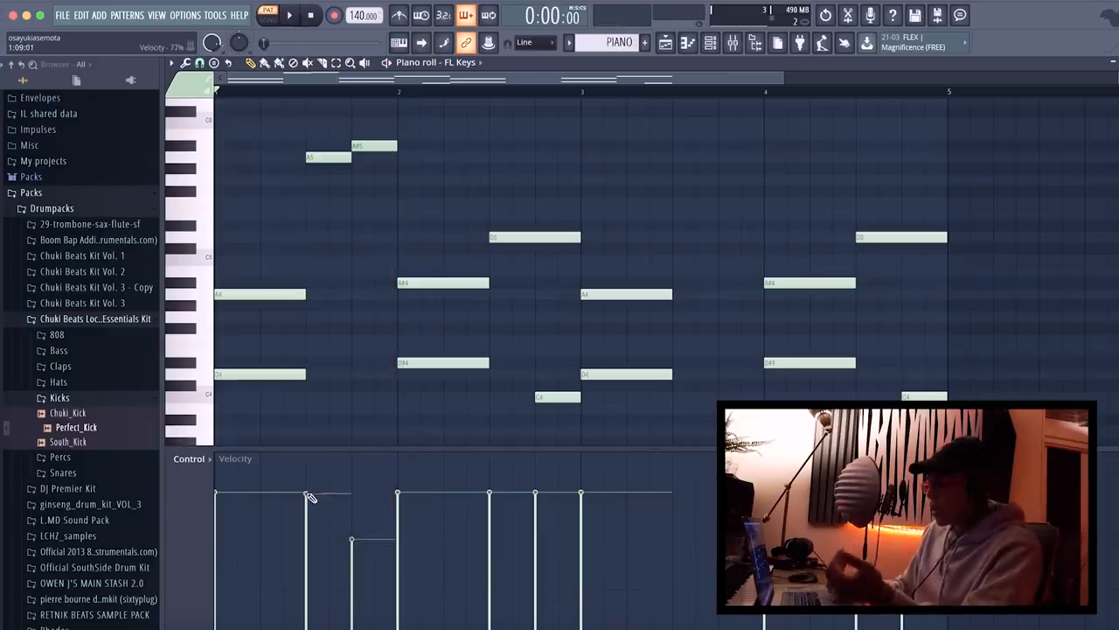
{"action": "left_click_drag", "start_coordinate": [307, 494], "coordinate": [354, 493]}
{"action": "key", "text": "space"}
{"action": "left_click_drag", "start_coordinate": [296, 515], "coordinate": [365, 507]}
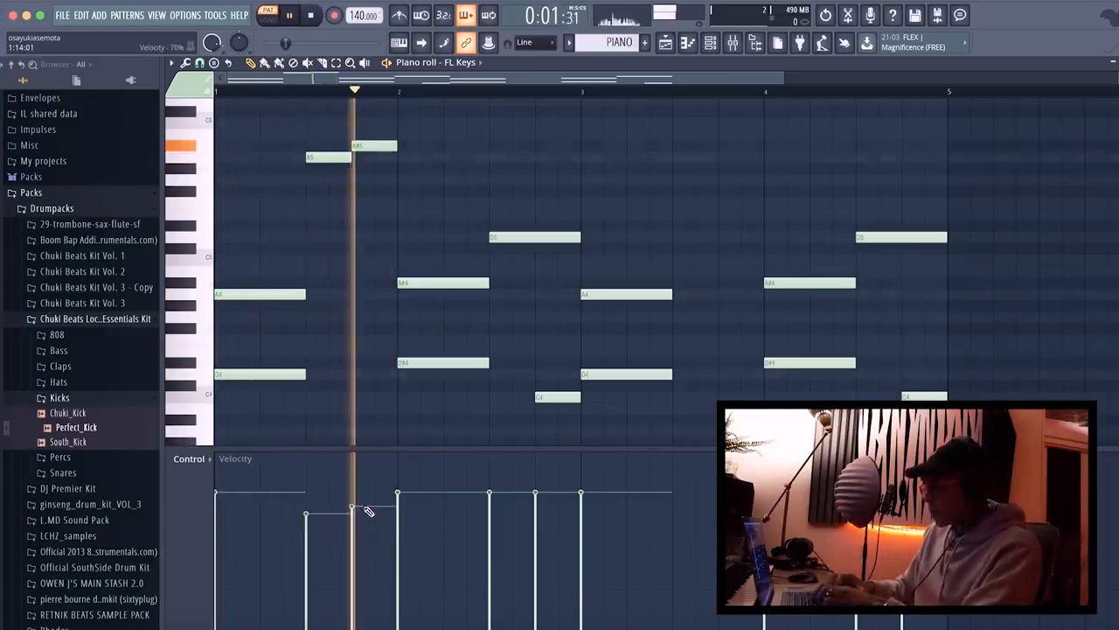
{"action": "key", "text": "space"}
Try quarter-bar D#6 and D6 notes in the second half of bar 2 by ear, and delete both.
{"action": "left_click", "coordinate": [493, 120]}
{"action": "left_click_drag", "start_coordinate": [494, 119], "coordinate": [495, 100]}
{"action": "left_click", "coordinate": [536, 109]}
{"action": "key", "text": "space"}
{"action": "scroll", "coordinate": [569, 189], "scroll_direction": "up", "scroll_amount": 3}
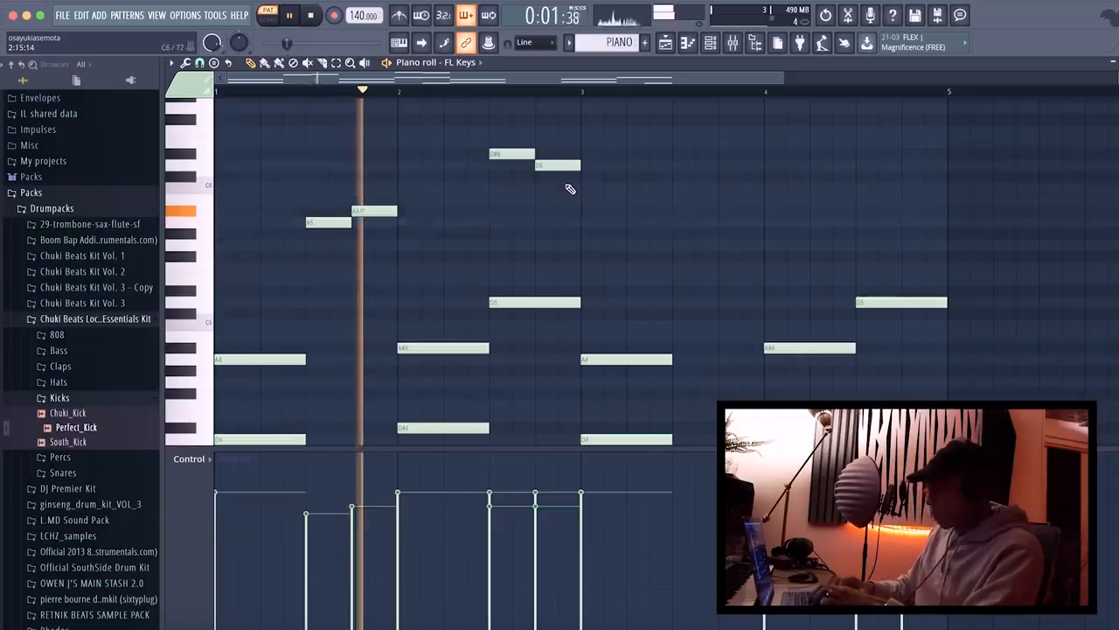
{"action": "right_click", "coordinate": [517, 154]}
{"action": "scroll", "coordinate": [529, 240], "scroll_direction": "down", "scroll_amount": 3}
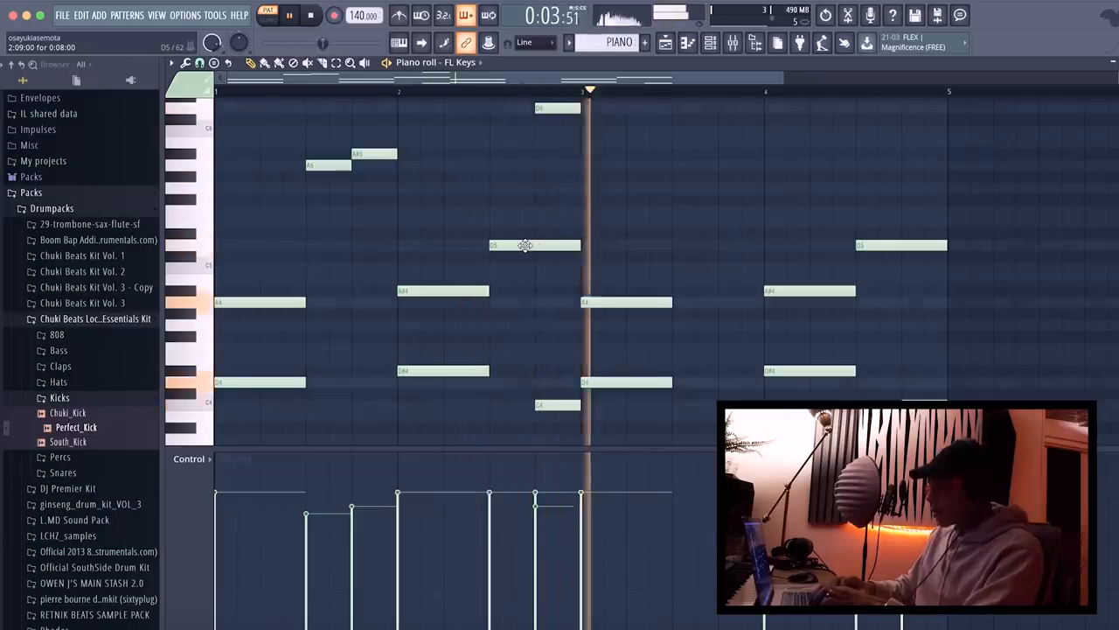
{"action": "scroll", "coordinate": [564, 161], "scroll_direction": "up", "scroll_amount": 2}
{"action": "key", "text": "space"}
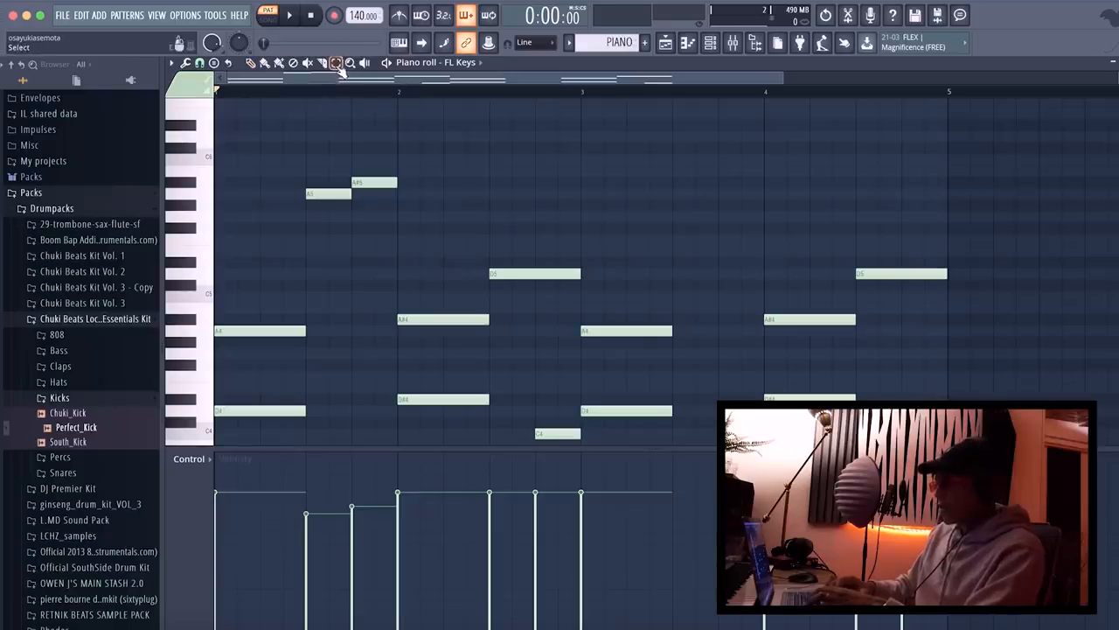
Copy the A5 and A#5 notes from bar 1 to the second half of bar 3 and play the melody back.
{"action": "left_click_drag", "start_coordinate": [305, 131], "coordinate": [394, 213]}
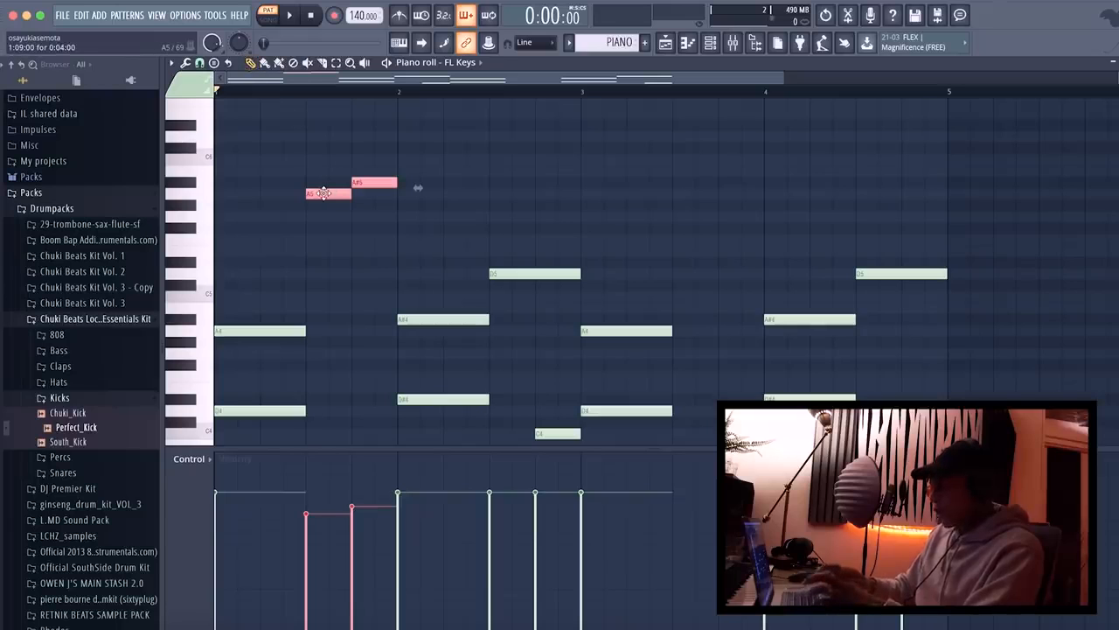
{"action": "left_click_drag", "start_coordinate": [328, 193], "coordinate": [683, 203]}
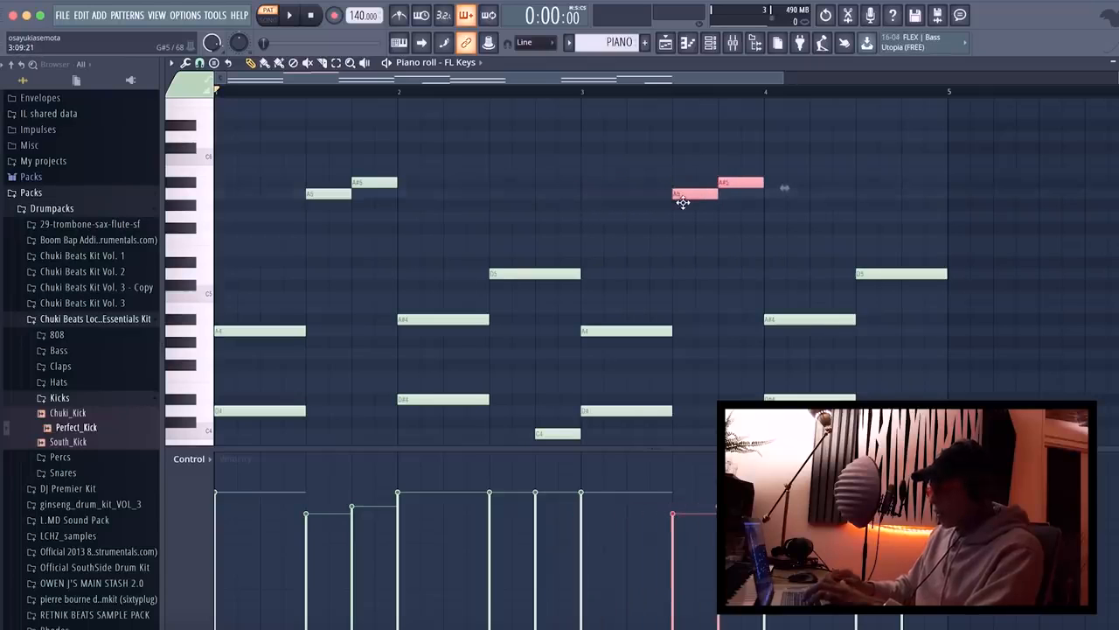
{"action": "scroll", "coordinate": [683, 203], "scroll_direction": "down", "scroll_amount": 3}
{"action": "scroll", "coordinate": [683, 203], "scroll_direction": "down", "scroll_amount": 1}
{"action": "key", "text": "space"}
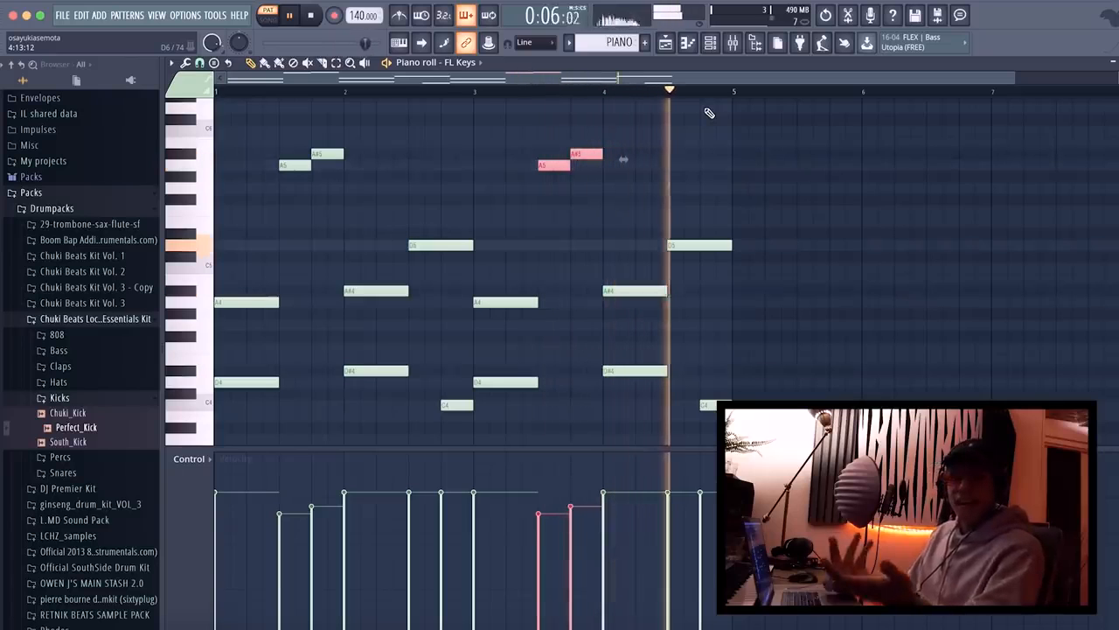
{"action": "key", "text": "space"}
Open the playlist and place the PIANO pattern on Track 2 at bar 1.
{"action": "left_click", "coordinate": [666, 42]}
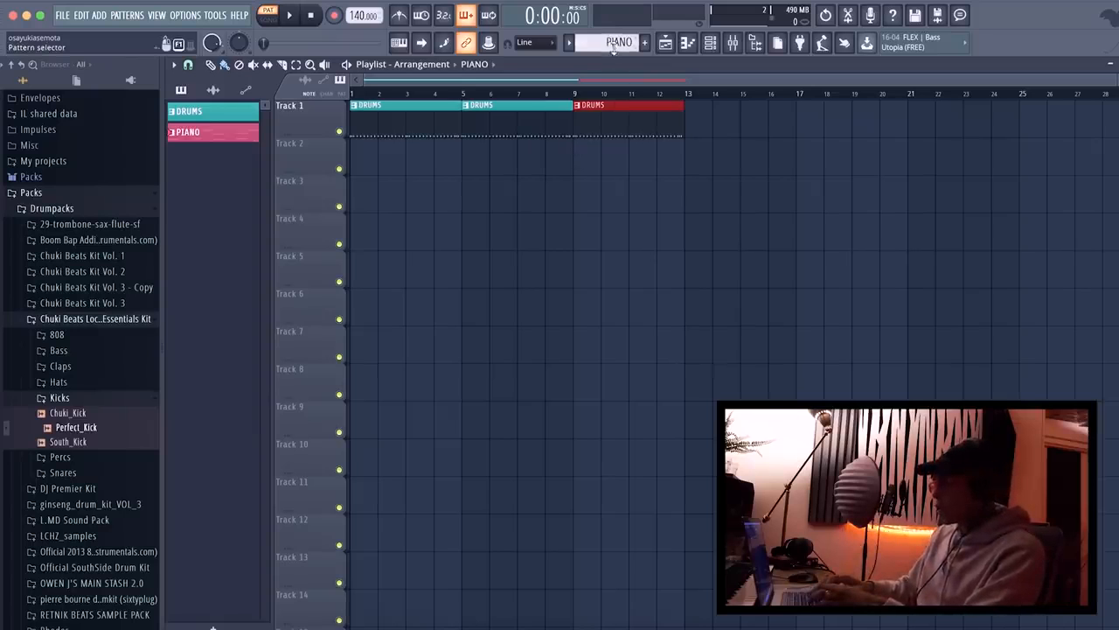
{"action": "left_click", "coordinate": [573, 42]}
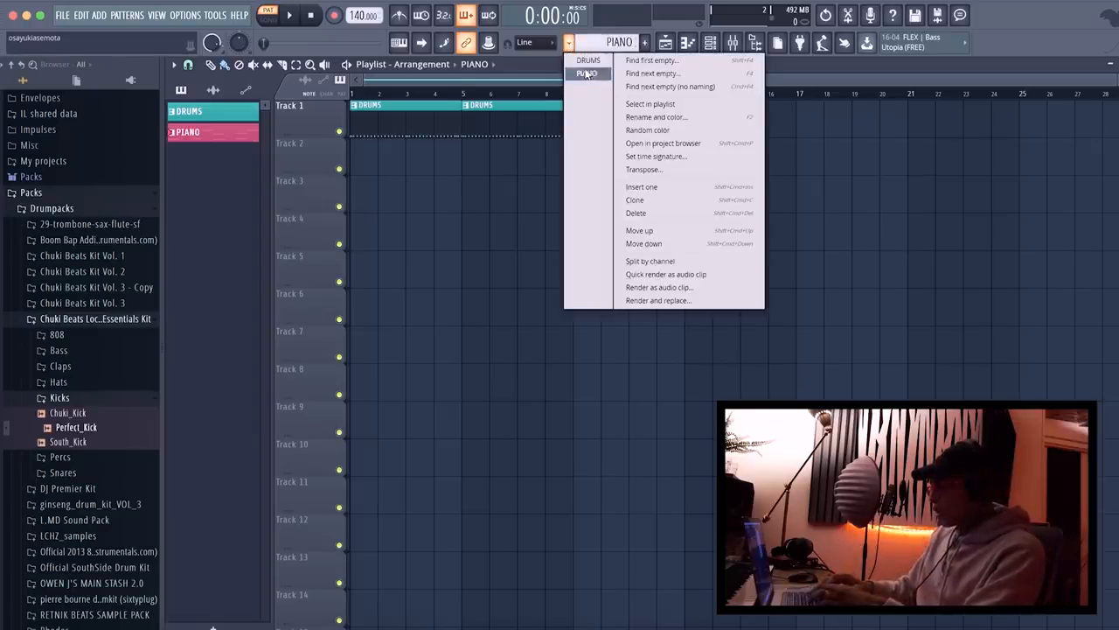
{"action": "left_click", "coordinate": [586, 74]}
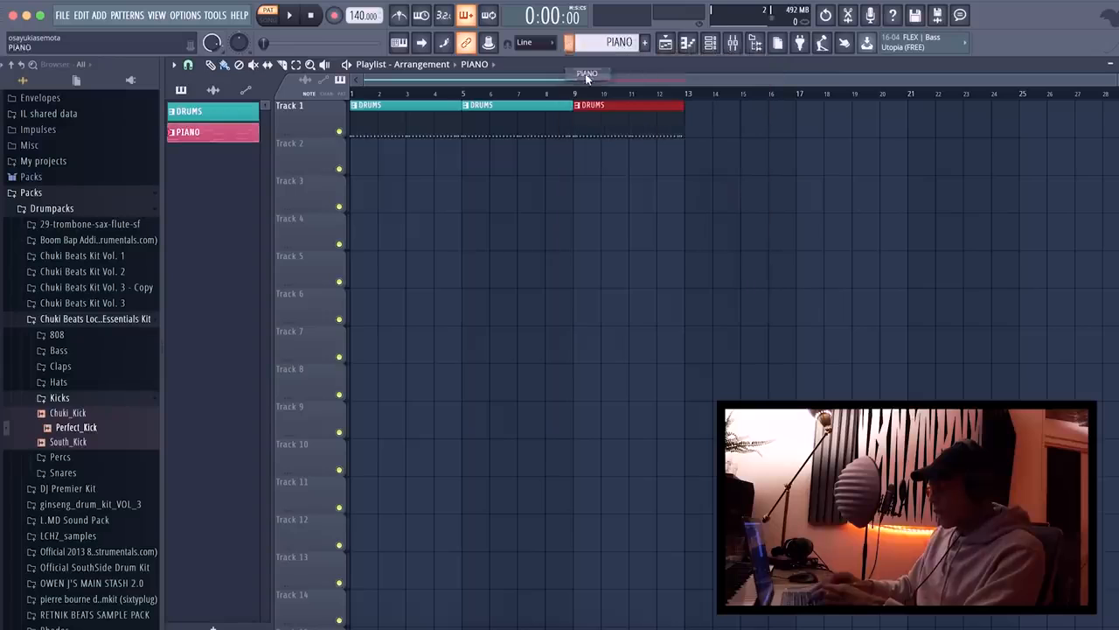
{"action": "left_click", "coordinate": [359, 161]}
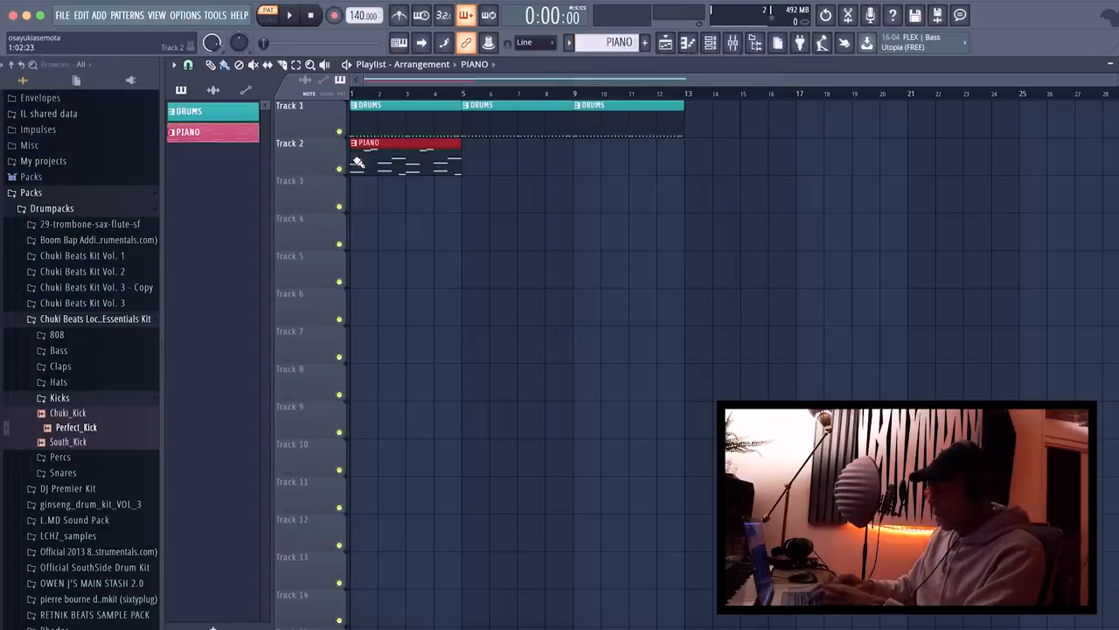
Repeat the PIANO pattern on Track 2 at bars 5 and 9, and play the arrangement in song mode.
{"action": "left_click", "coordinate": [470, 157]}
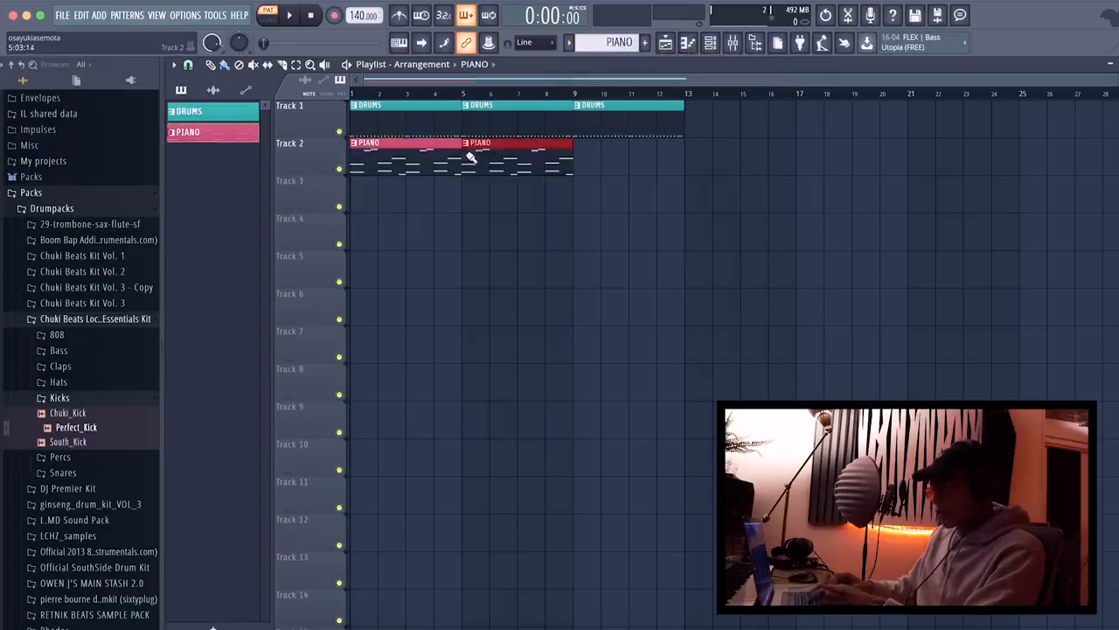
{"action": "left_click", "coordinate": [587, 157]}
{"action": "key", "text": "l"}
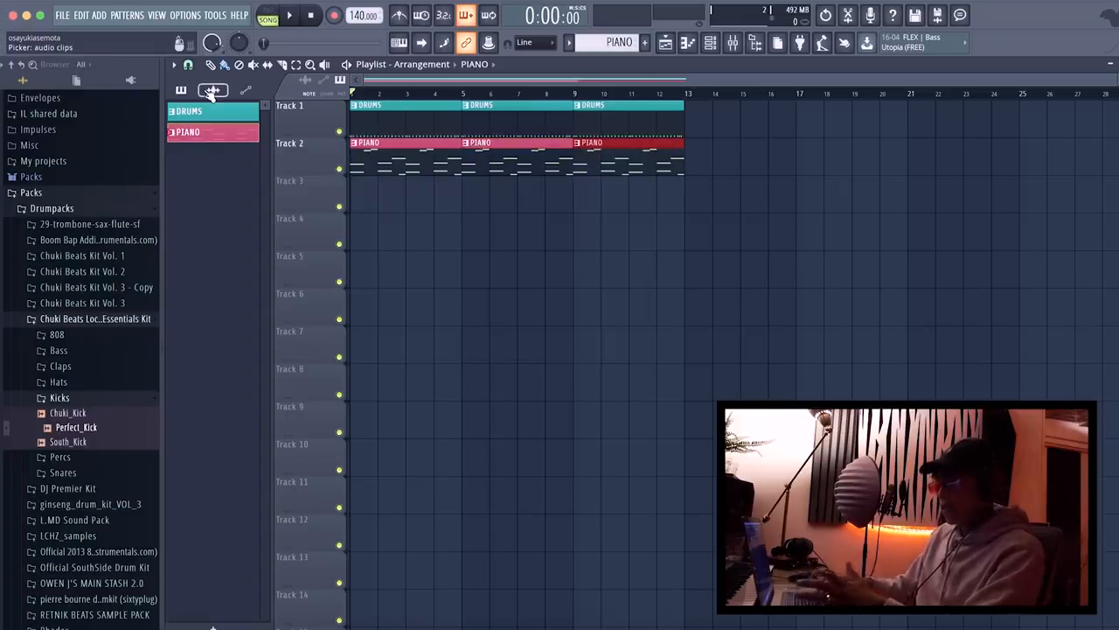
{"action": "key", "text": "space"}
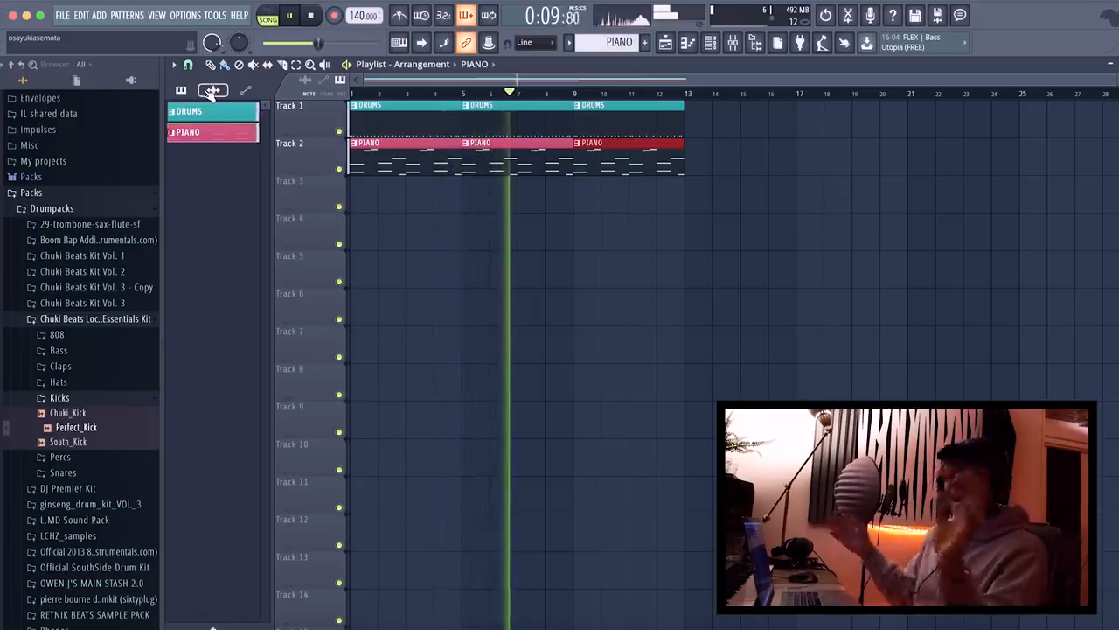
{"action": "key", "text": "space"}
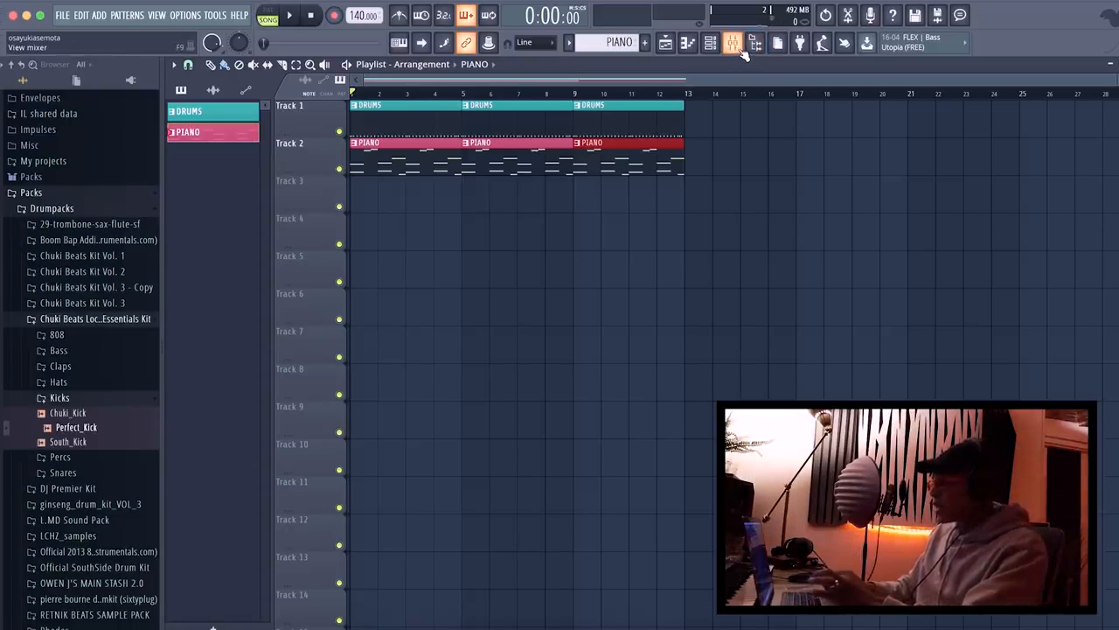
Route Goto_Clap to mixer insert 3, Migos_HiHat to 2, Perfect_Kick to 5 and FL Keys to 4.
{"action": "left_click", "coordinate": [710, 42]}
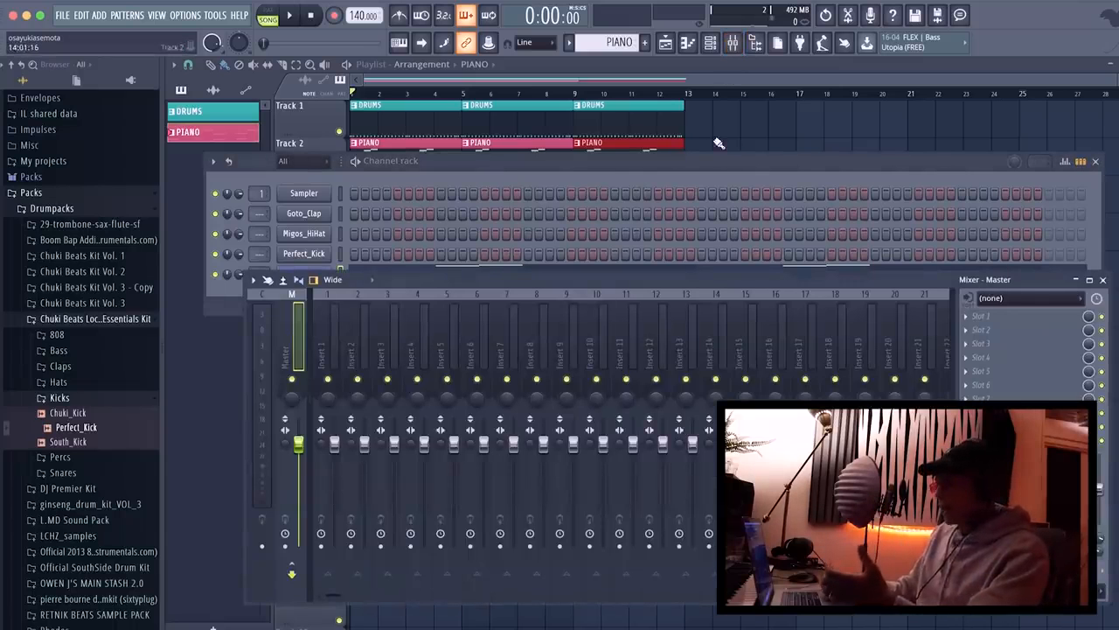
{"action": "left_click", "coordinate": [735, 45]}
{"action": "left_click", "coordinate": [735, 45]}
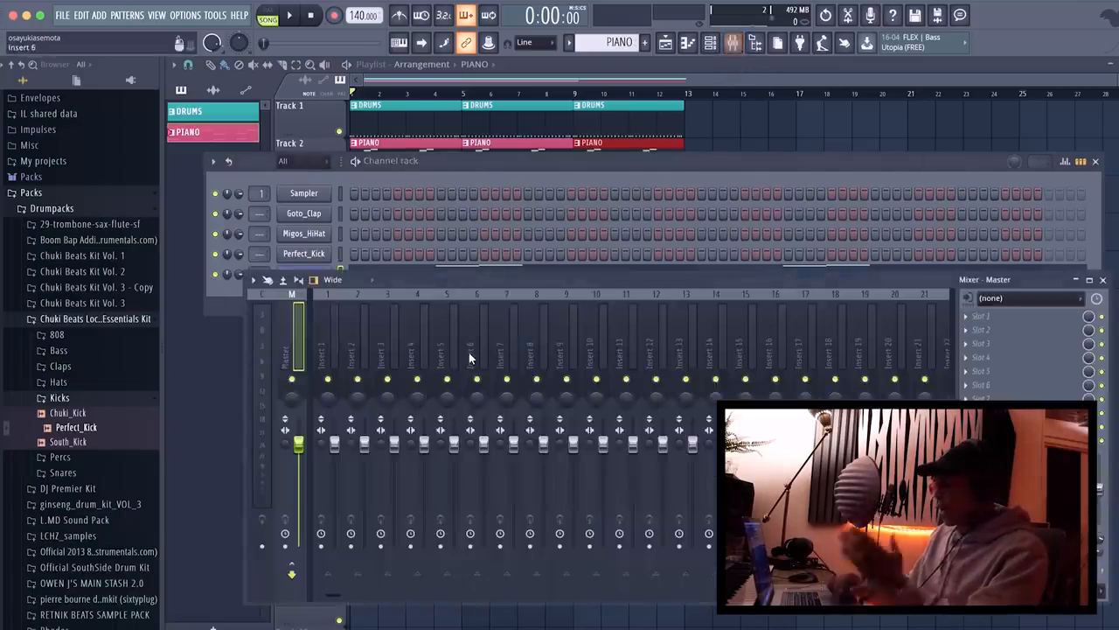
{"action": "left_click", "coordinate": [454, 169]}
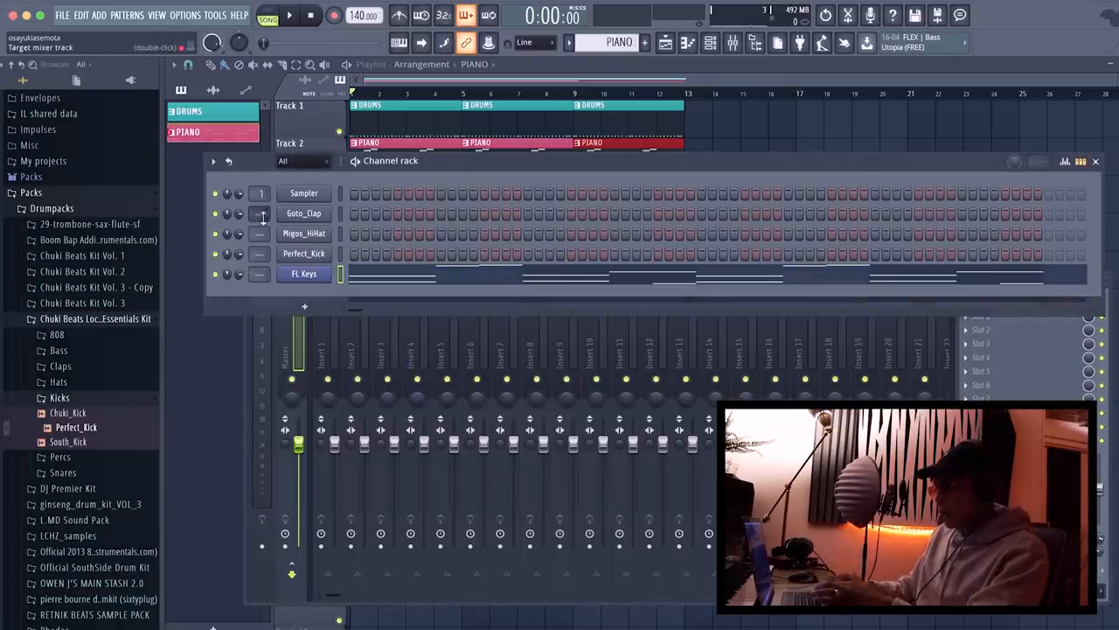
{"action": "left_click_drag", "start_coordinate": [260, 212], "coordinate": [262, 270]}
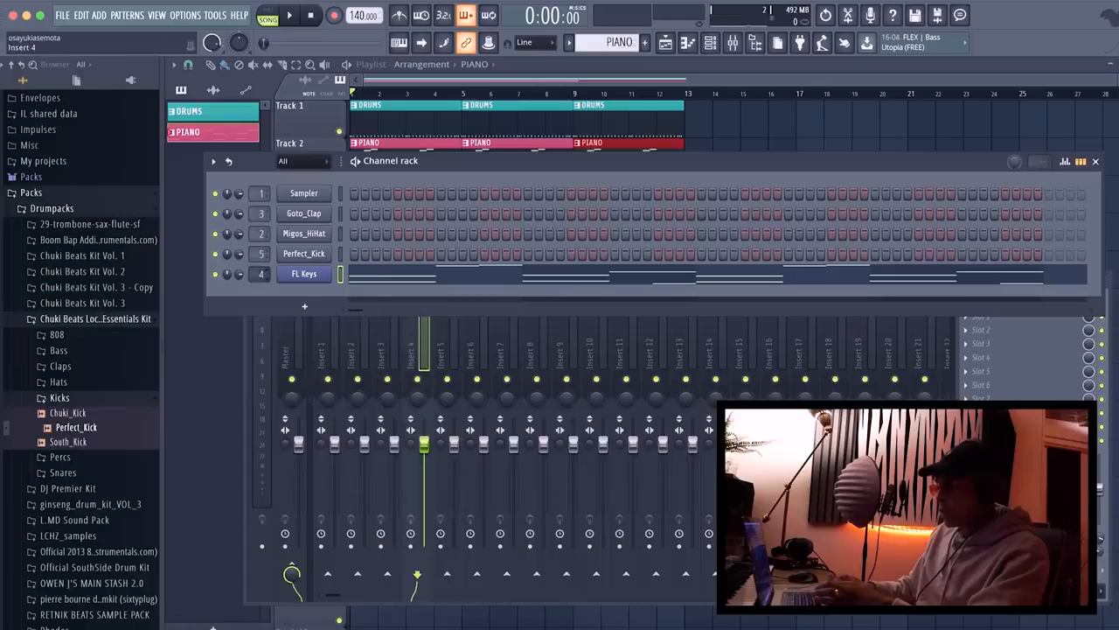
Play the arrangement with the mixer open and check the levels of the master and the routed inserts.
{"action": "left_click", "coordinate": [735, 48]}
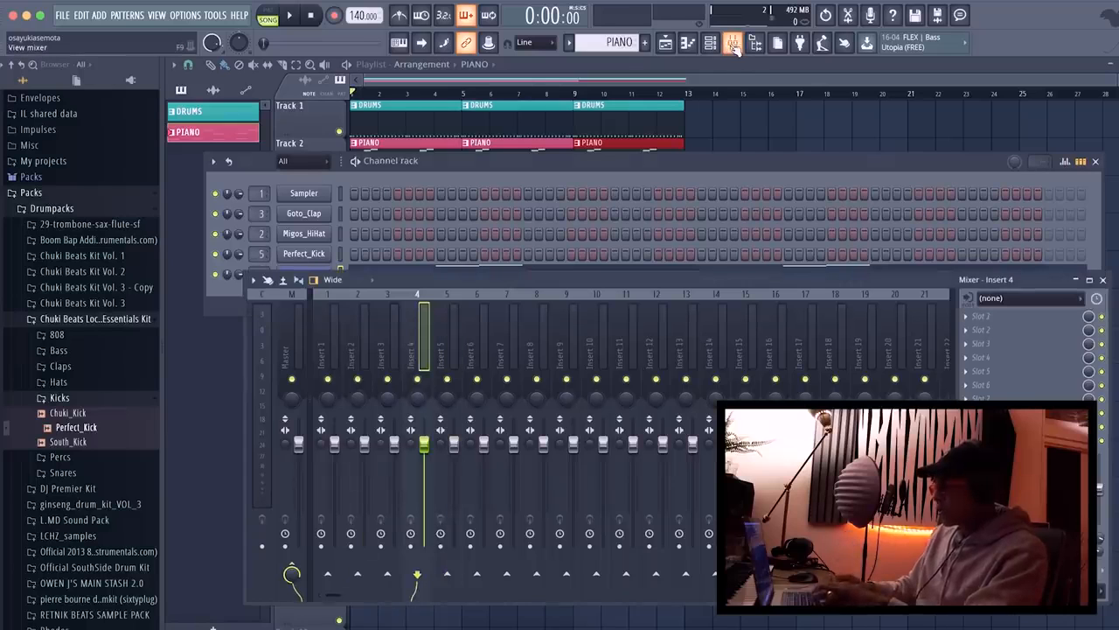
{"action": "key", "text": "space"}
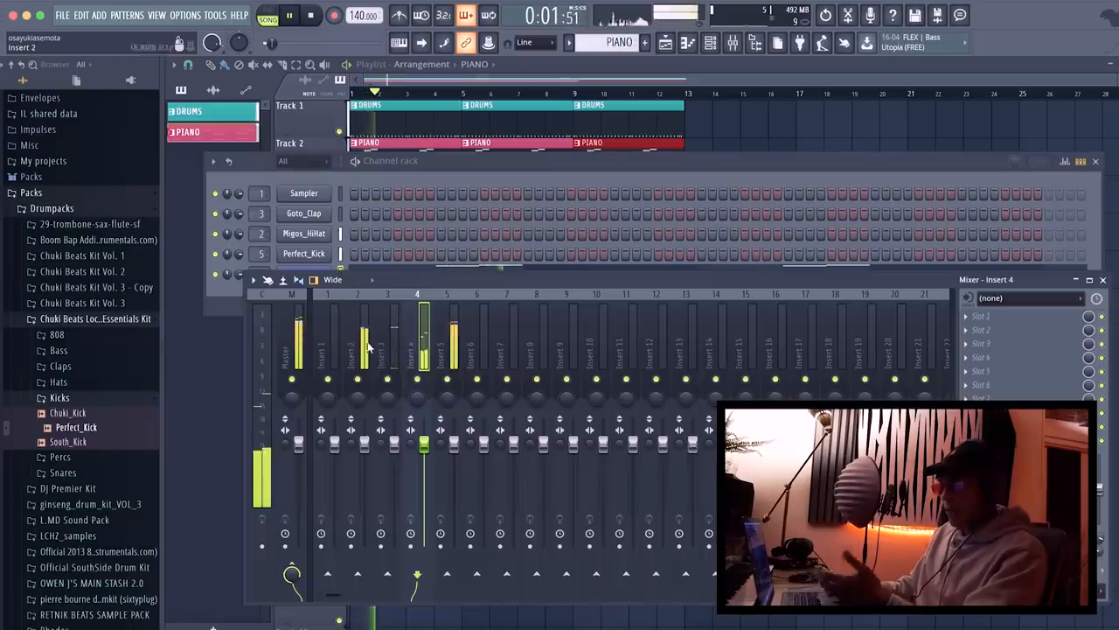
{"action": "left_click", "coordinate": [454, 343]}
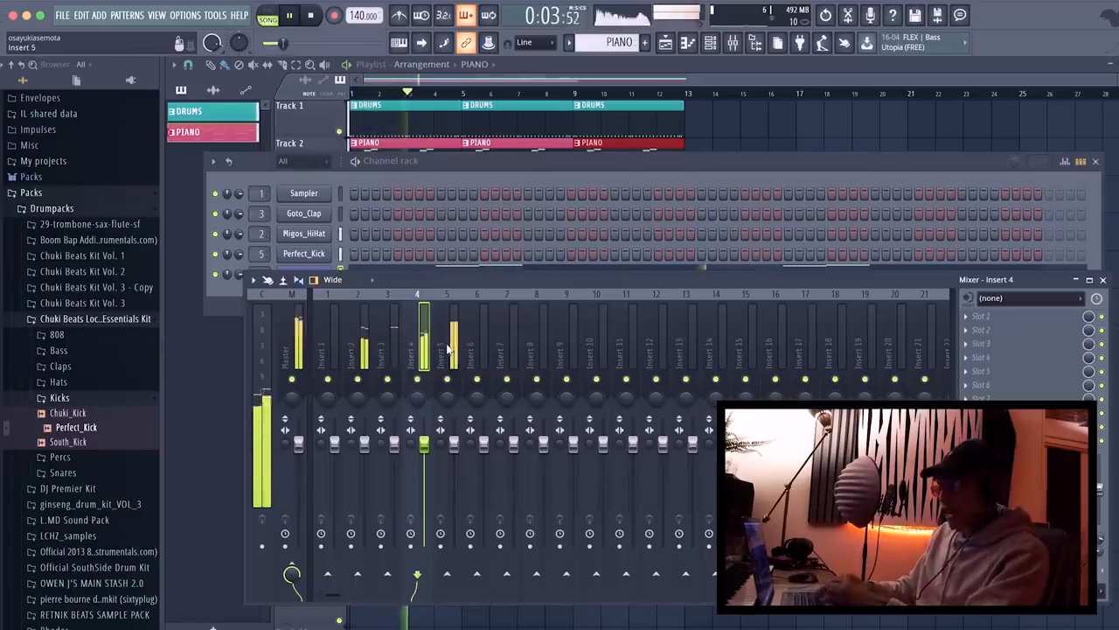
{"action": "key", "text": "space"}
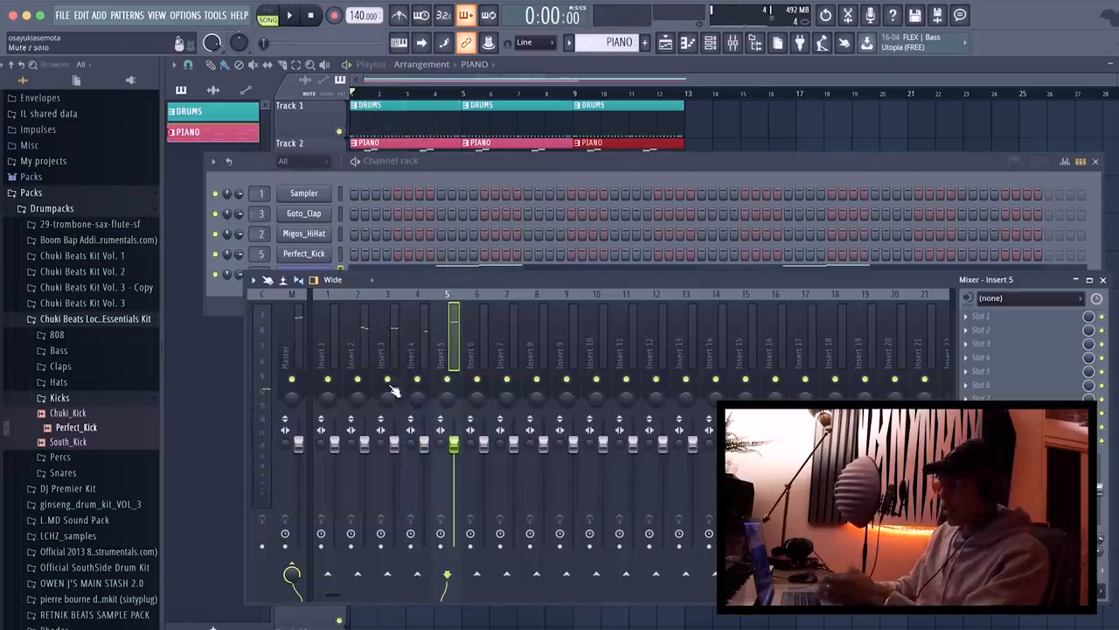
{"action": "left_click", "coordinate": [292, 340]}
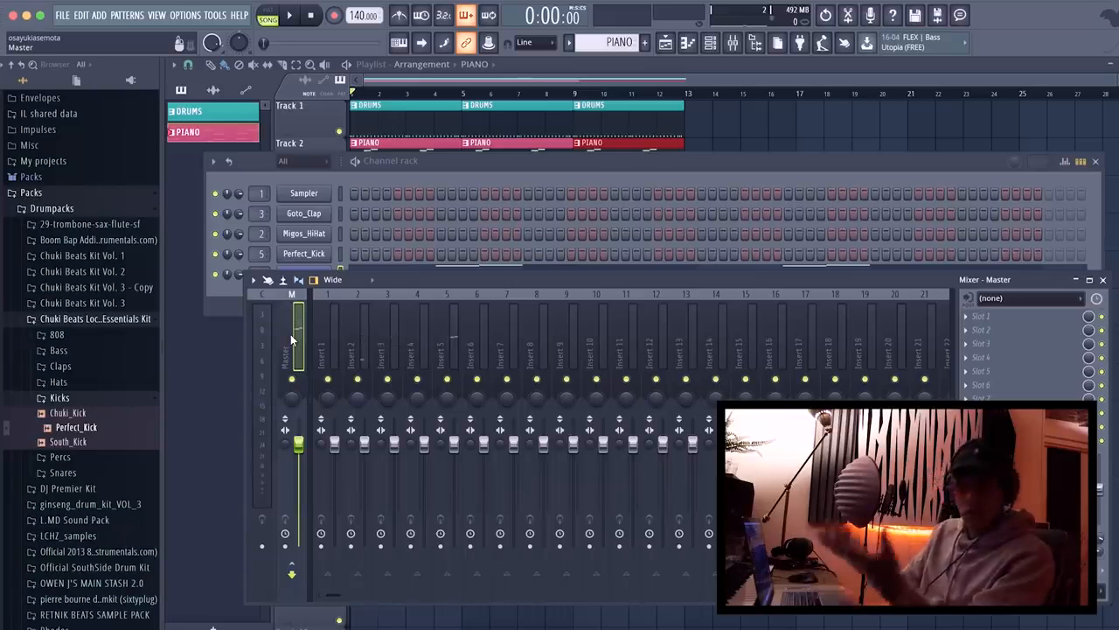
{"action": "left_click", "coordinate": [357, 335]}
{"action": "right_click", "coordinate": [357, 335]}
{"action": "left_click", "coordinate": [360, 329]}
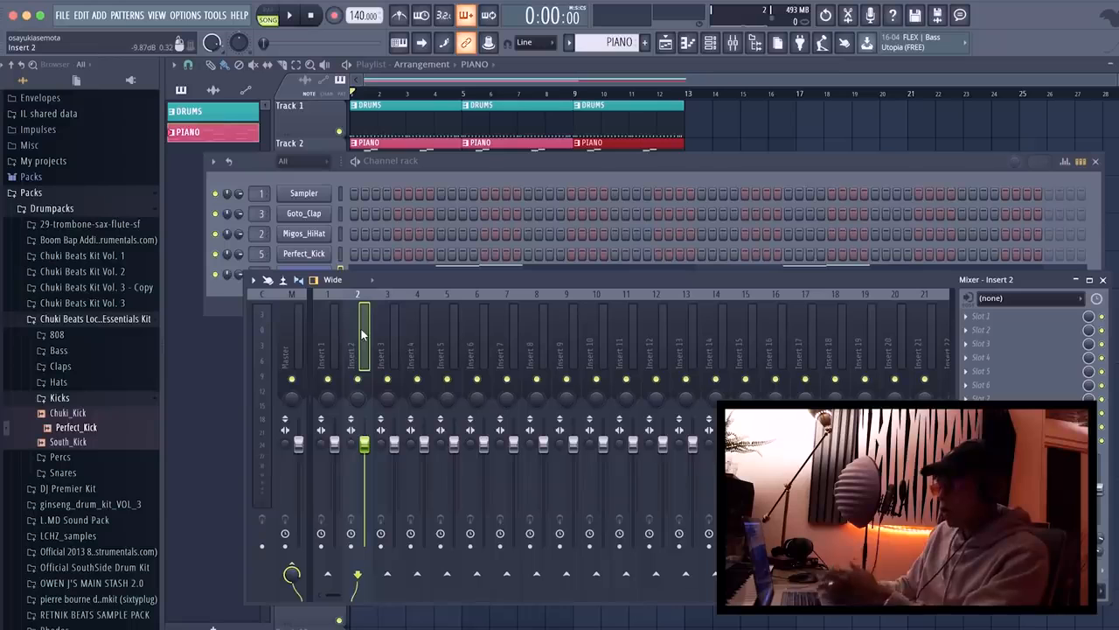
{"action": "key", "text": "space"}
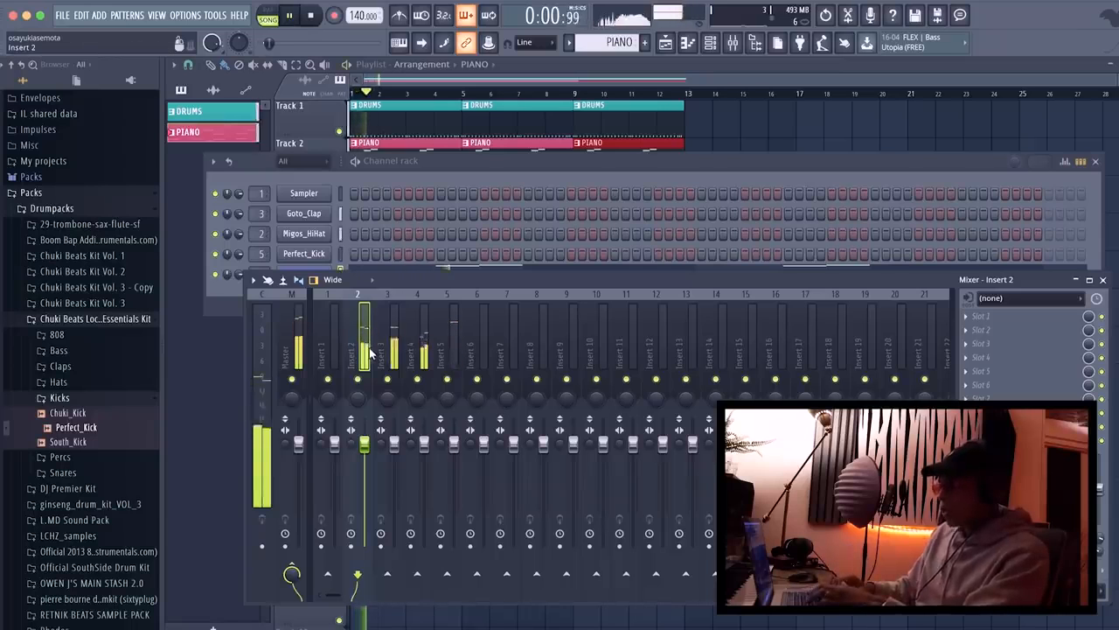
{"action": "key", "text": "space"}
Add Fruity Reeverb 2 to slot 3 of mixer insert 3 and load its Cathedral preset.
{"action": "left_click", "coordinate": [391, 334]}
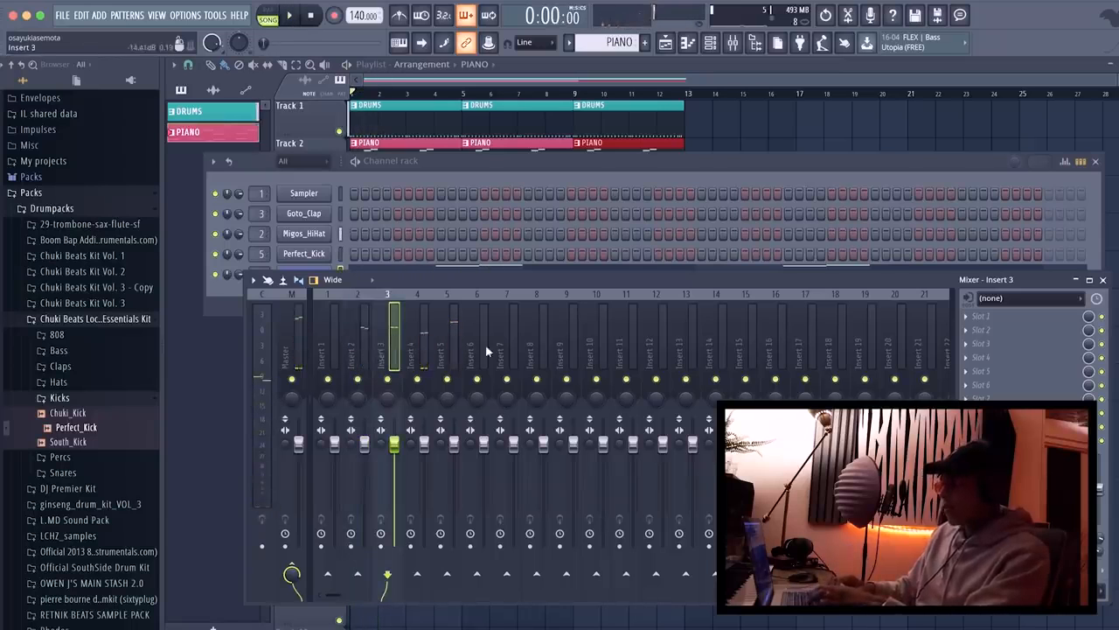
{"action": "left_click", "coordinate": [978, 348]}
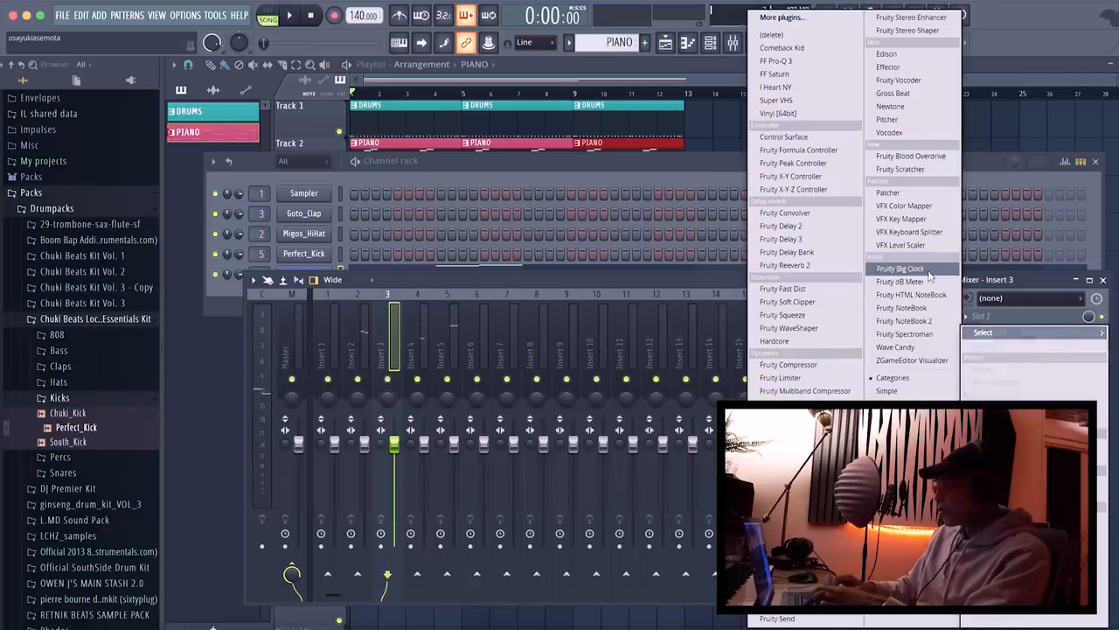
{"action": "left_click", "coordinate": [1013, 320]}
{"action": "left_click", "coordinate": [993, 355]}
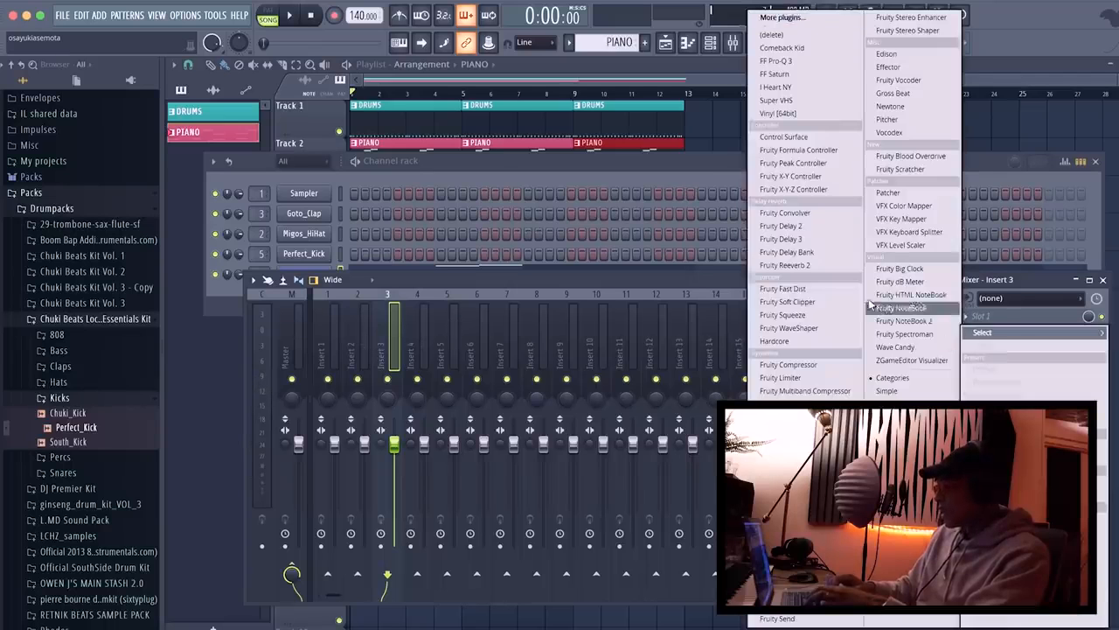
{"action": "left_click", "coordinate": [806, 272]}
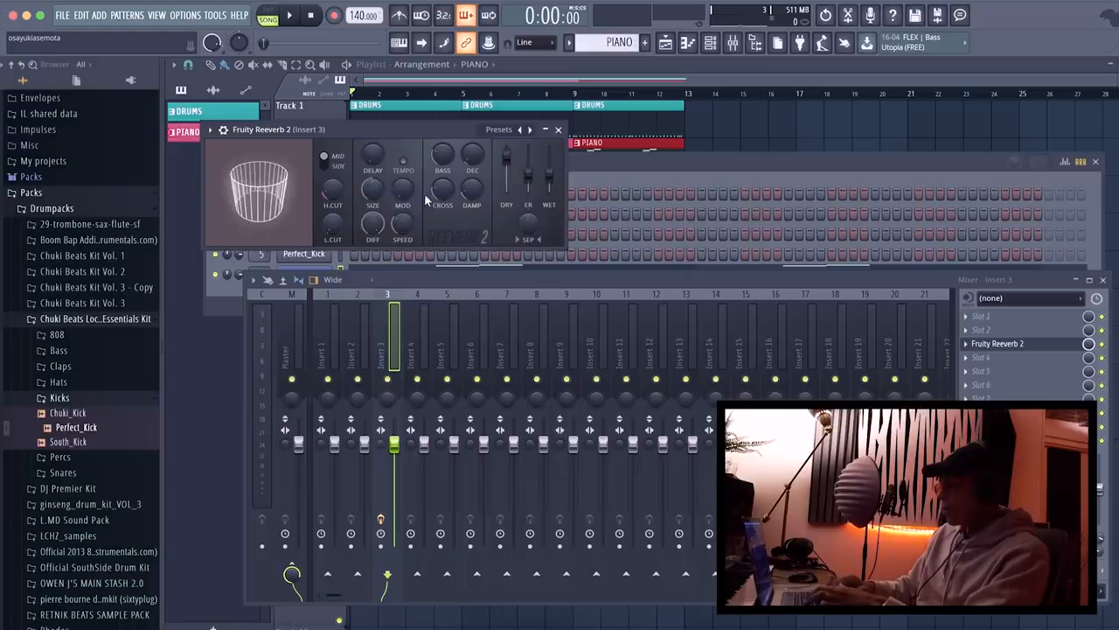
{"action": "left_click", "coordinate": [499, 129]}
{"action": "left_click", "coordinate": [522, 142]}
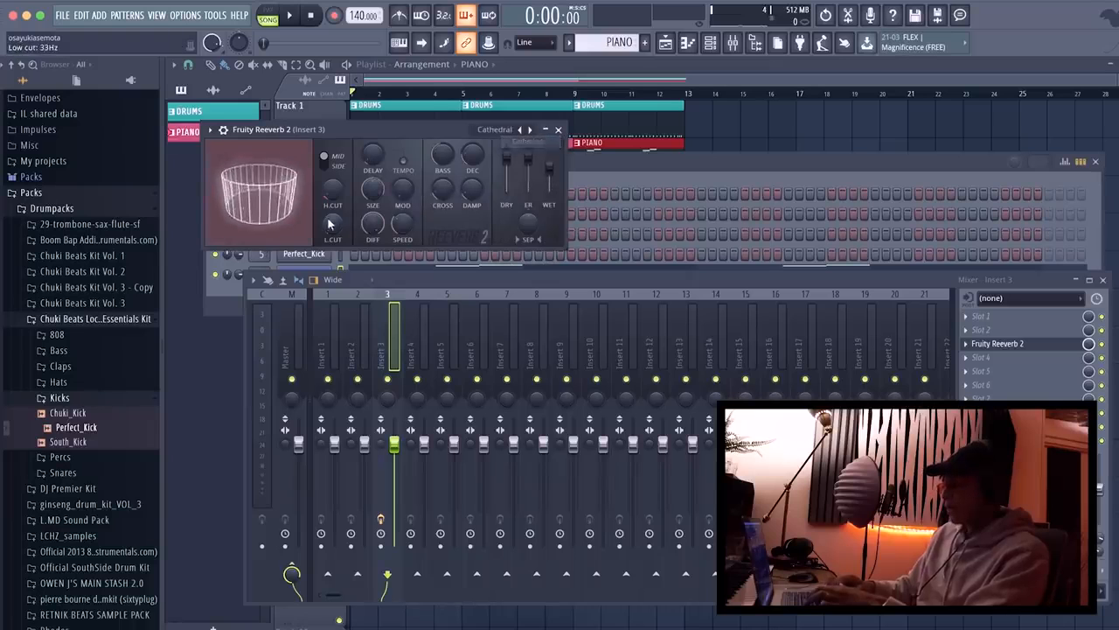
Audition the clap's reverb within the arrangement, close the plugin and return to the playlist.
{"action": "key", "text": "space"}
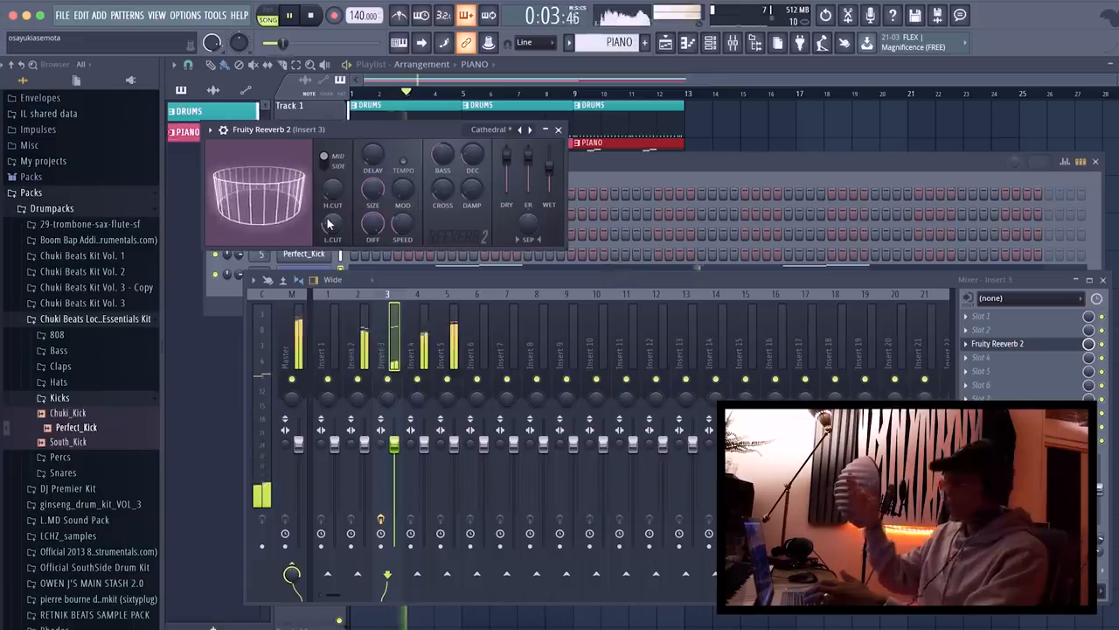
{"action": "key", "text": "space"}
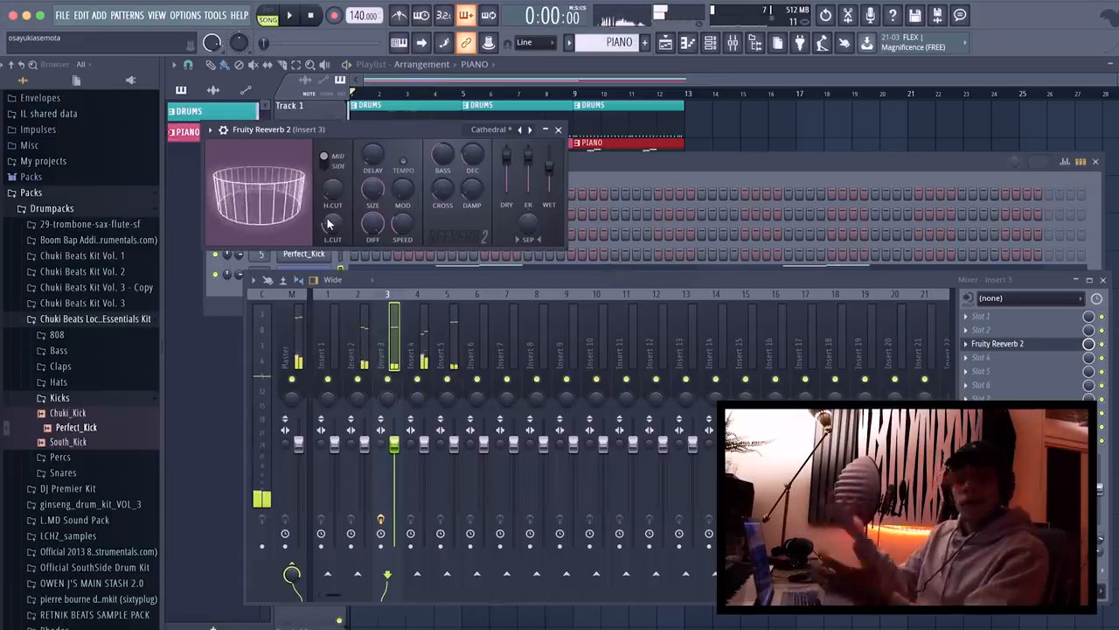
{"action": "left_click", "coordinate": [560, 129]}
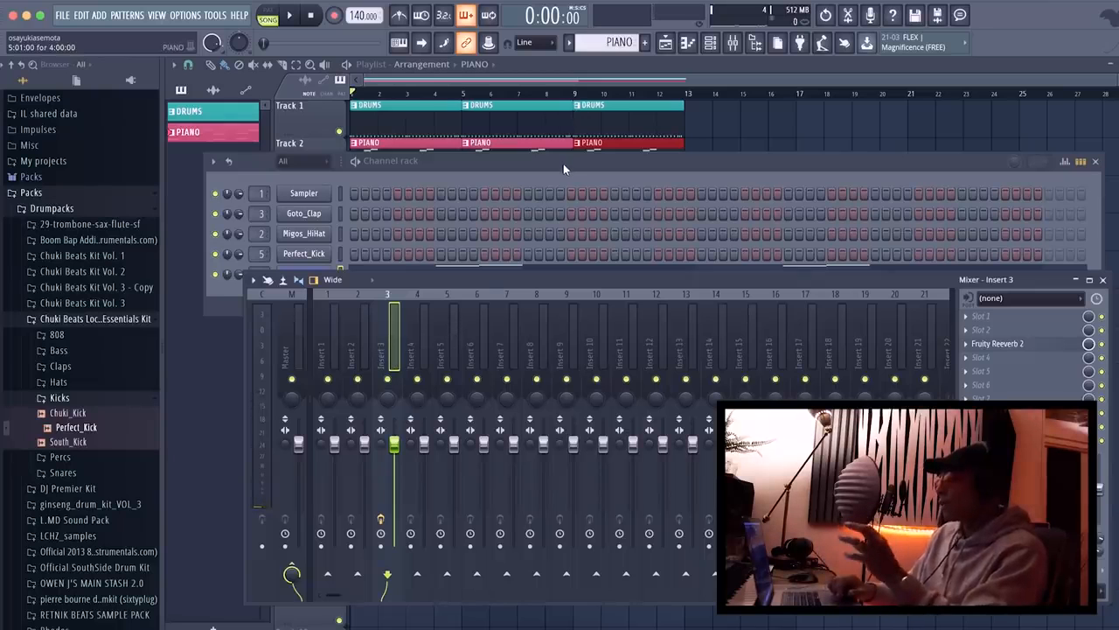
{"action": "left_click", "coordinate": [564, 163]}
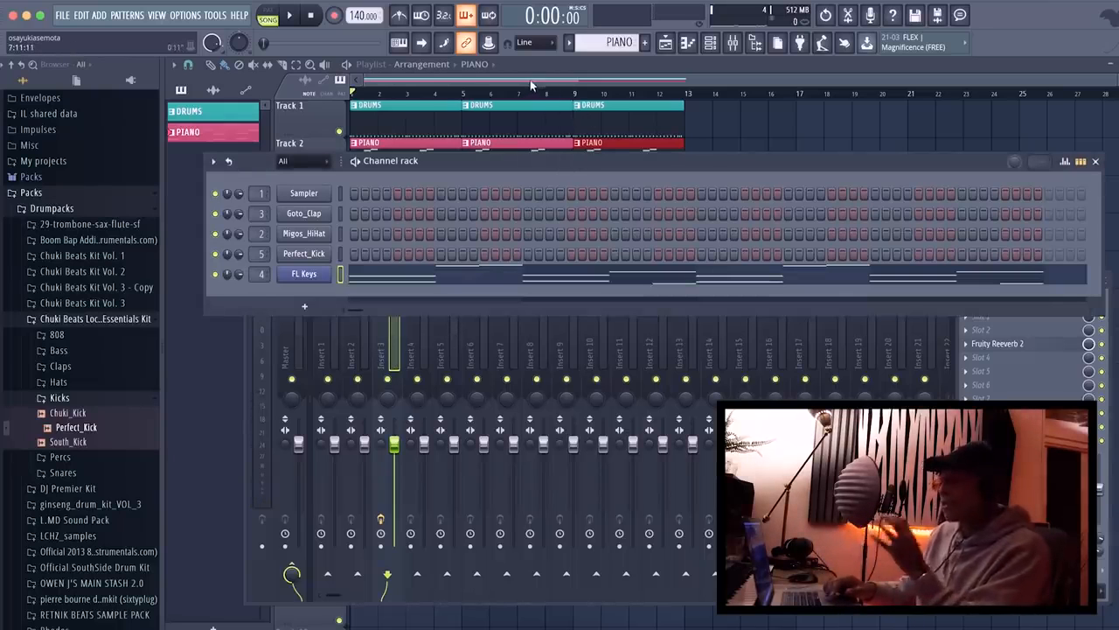
{"action": "key", "text": "F12"}
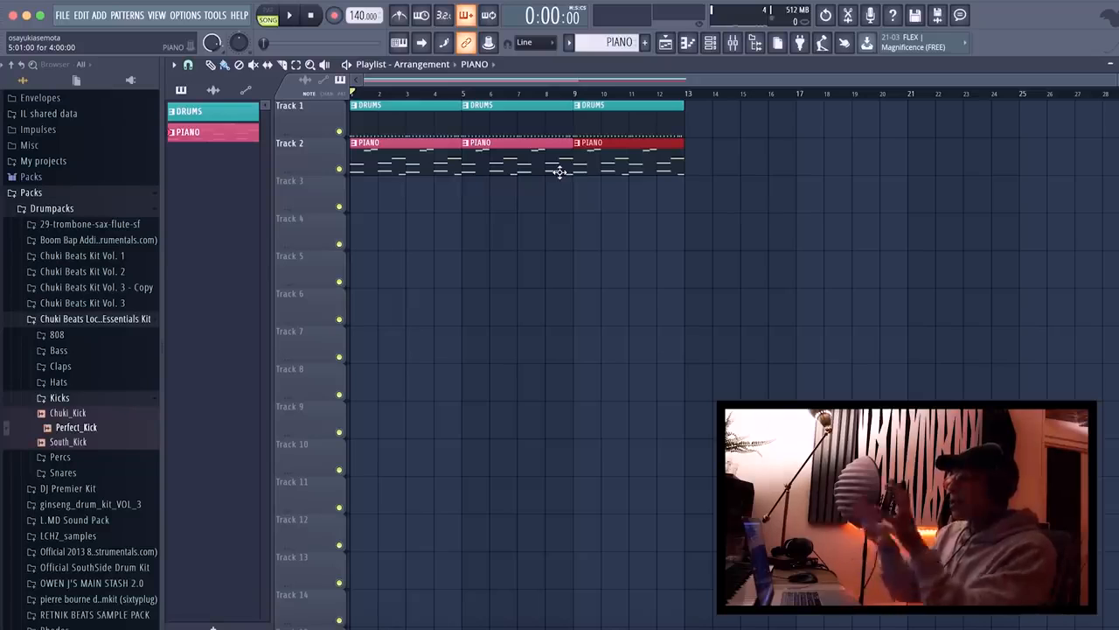